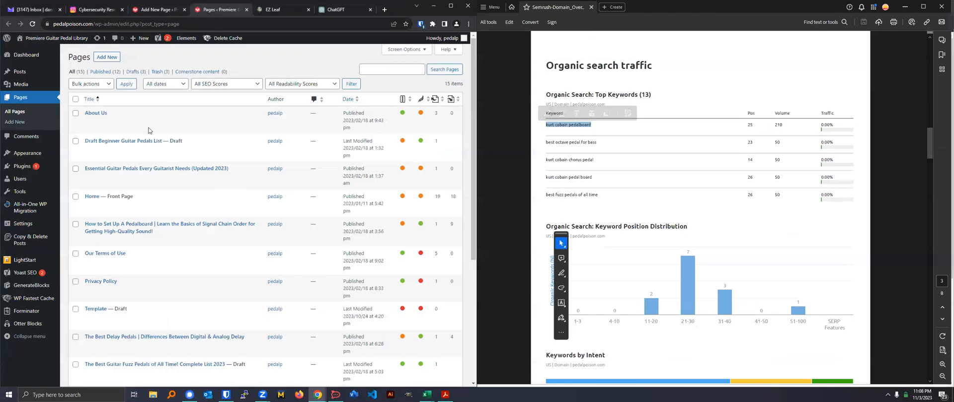
- Search the site's pages for "kurt cobain"
click(396, 70)
text(KURT)
key(ctrl+a)
text(ku)
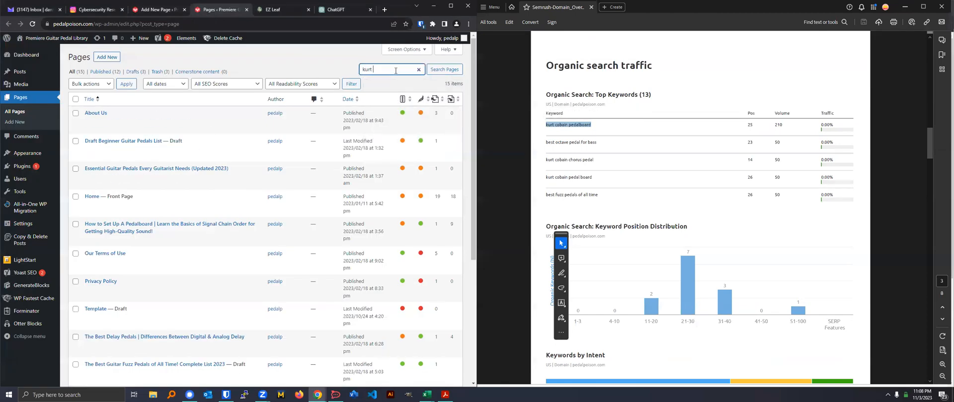
text(rt cobain)
key(Return)
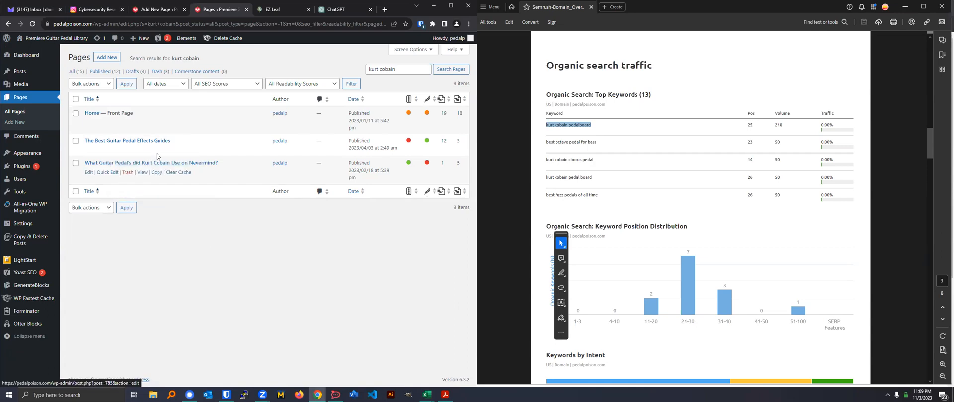
- Open the Kurt Cobain Nevermind pedals page for editing in a new tab, and highlight its slug in Quick Edit
ctrl+click(134, 166)
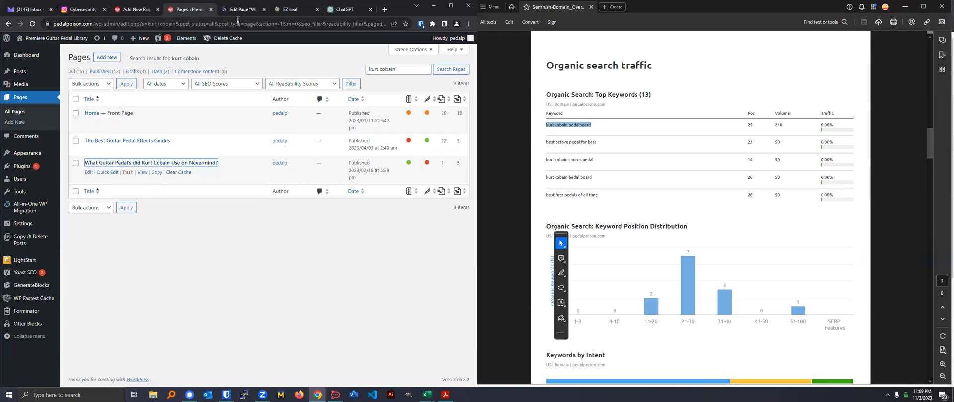
click(103, 173)
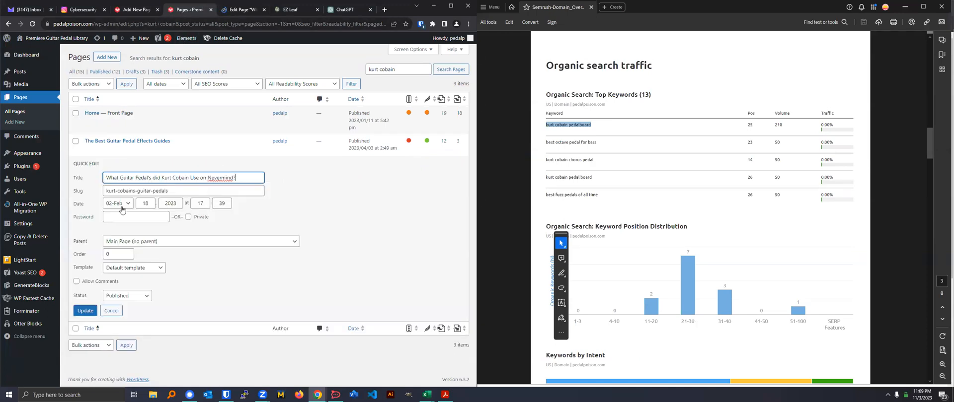
drag(178, 190, 107, 193)
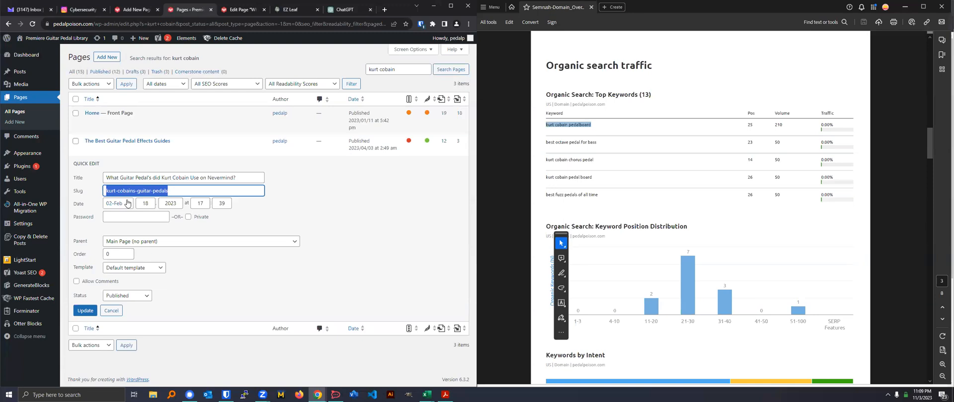
- Check the pedalpoison.com column of the Master Keyword List workbook for the Kurt Cobain keyword and close the workbook
click(427, 395)
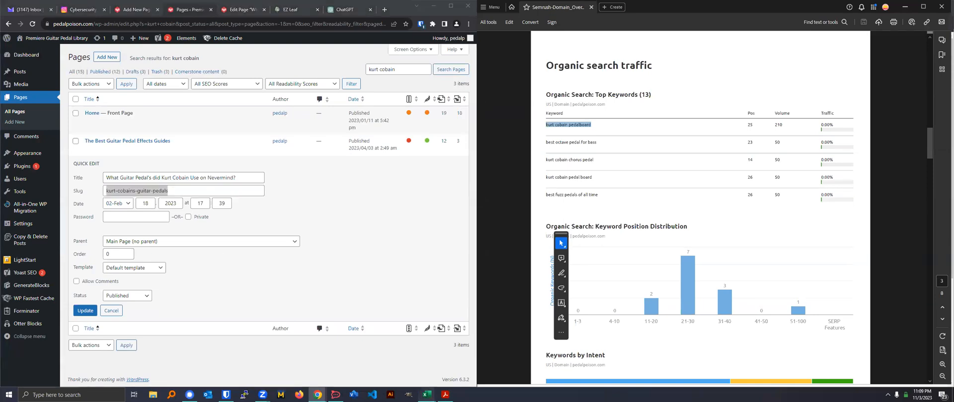
click(415, 368)
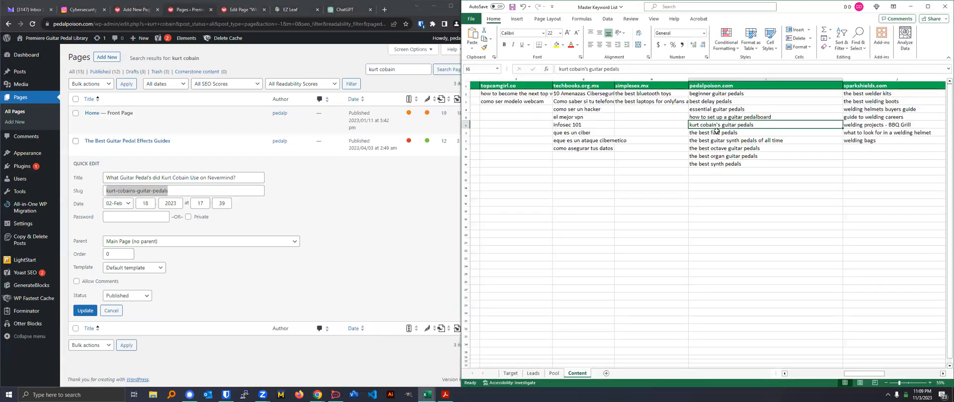
click(759, 209)
click(945, 6)
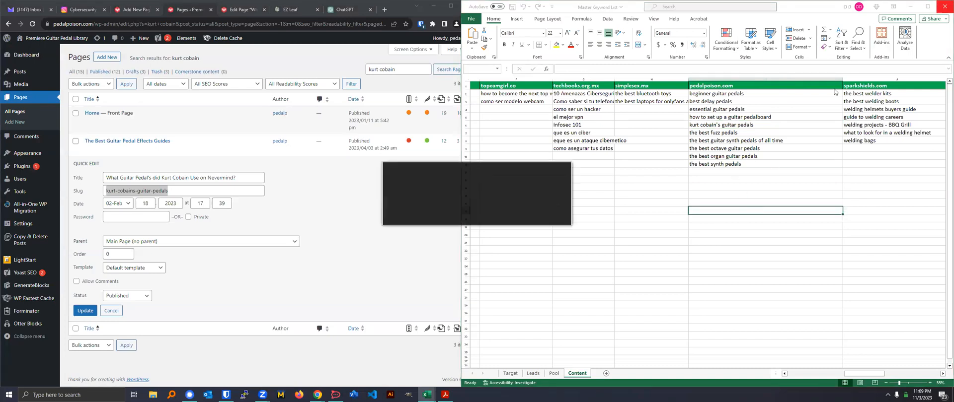
click(520, 212)
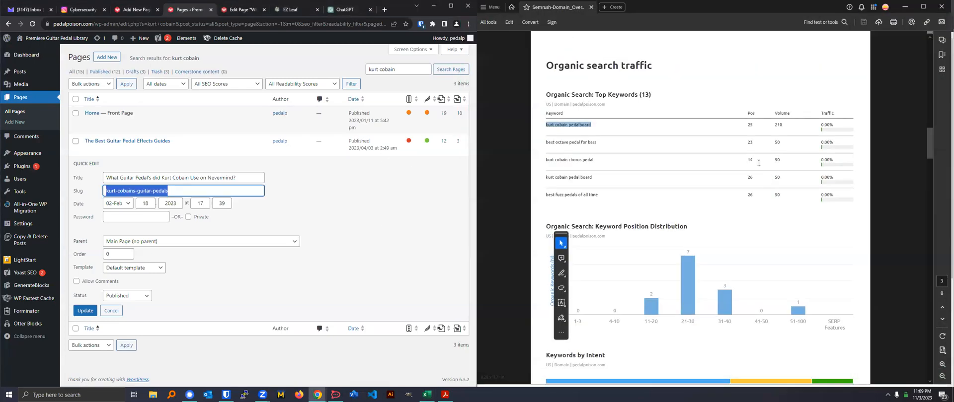
- Copy the keyword "kurt cobain pedalboard" from the Semrush report and set the new page's permalink to kurt-cobain-pedalboard
right_click(554, 129)
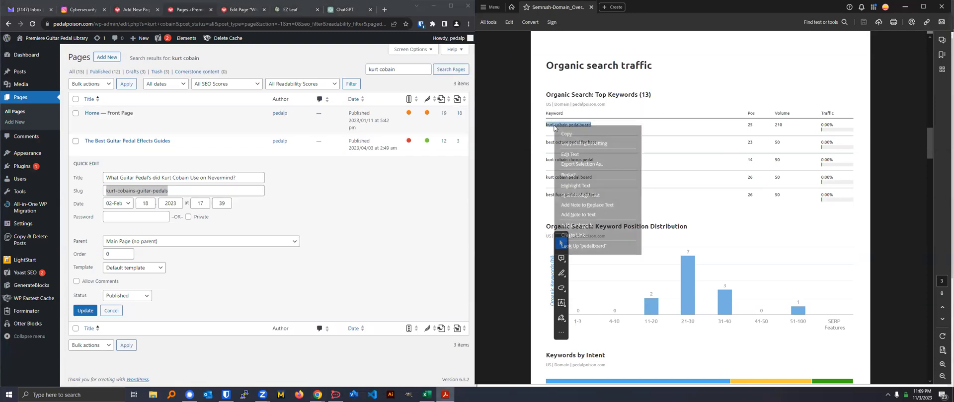
click(567, 135)
click(125, 10)
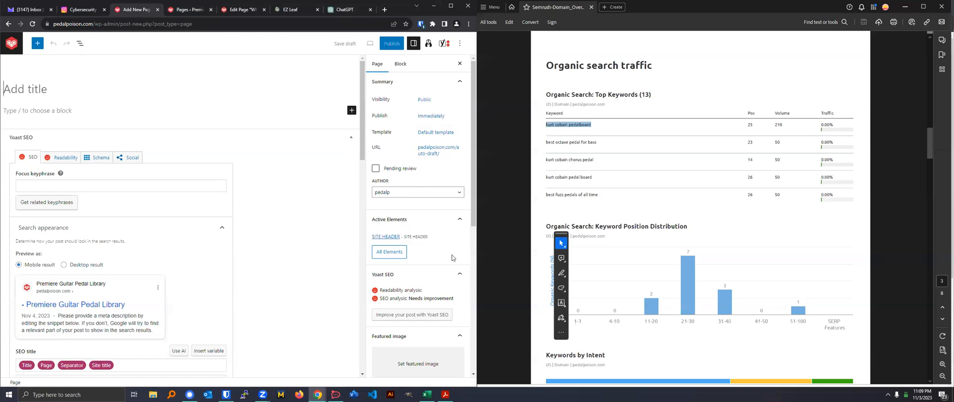
click(437, 149)
double_click(393, 200)
key(ctrl+v)
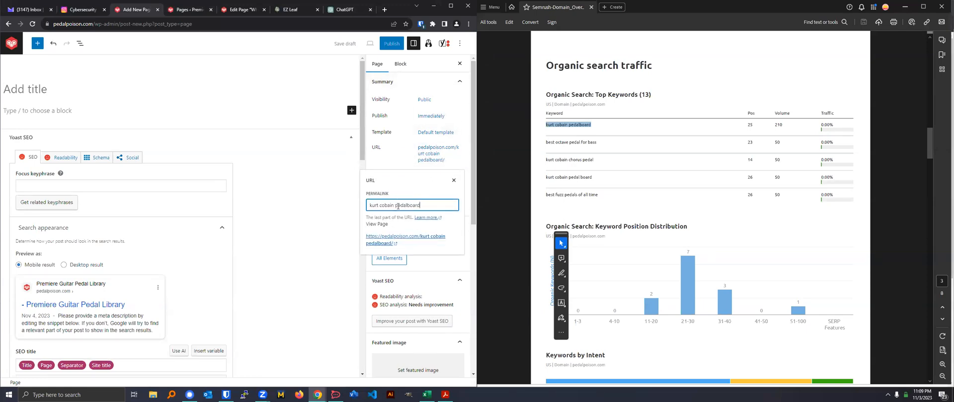
key(BackSpace)
text(-)
key(BackSpace)
text(/-)
key(BackSpace)
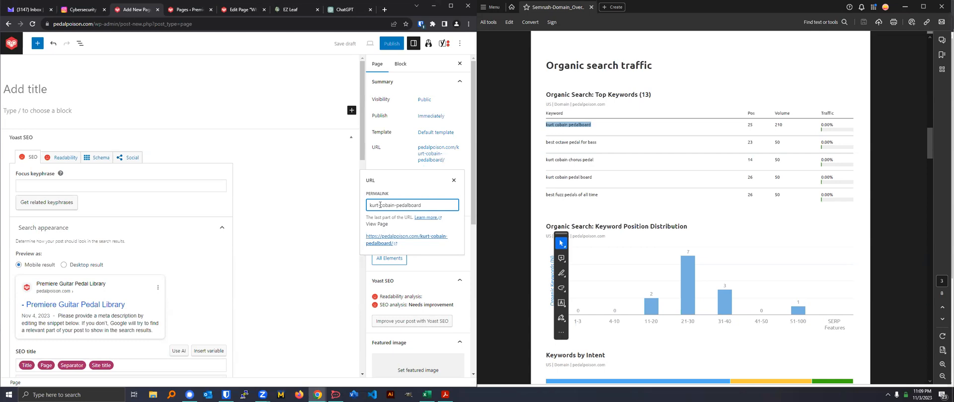
- Collapse the Yoast SEO section in the new page's settings and recheck the permalink
click(434, 281)
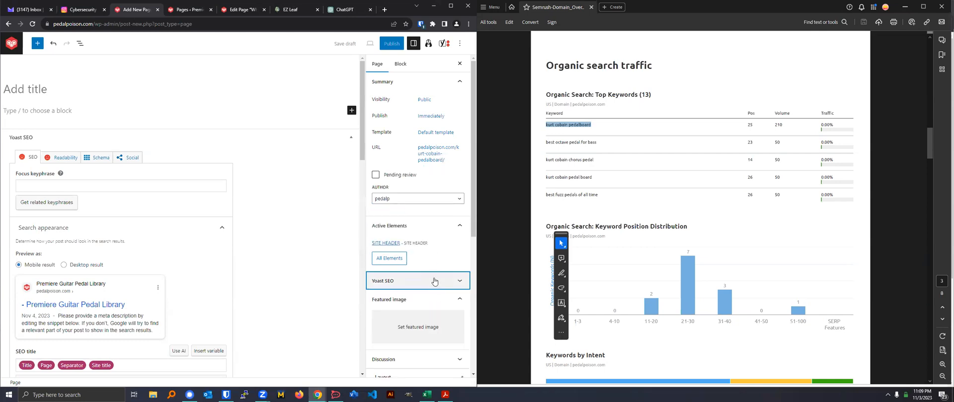
click(434, 155)
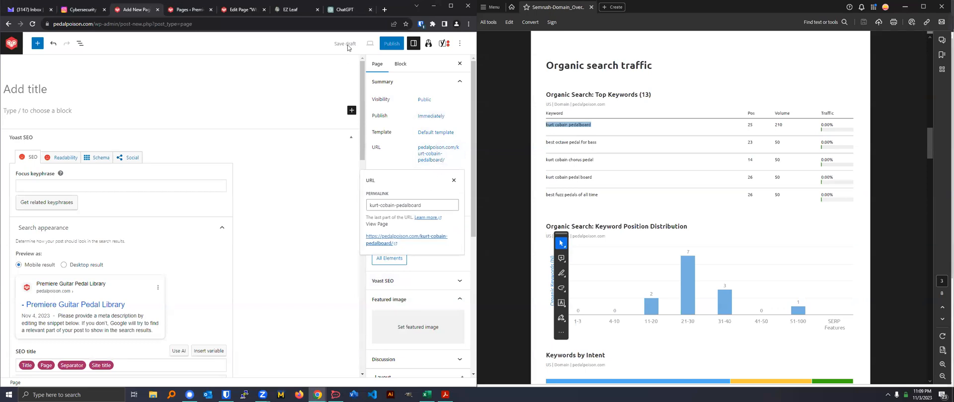
click(390, 133)
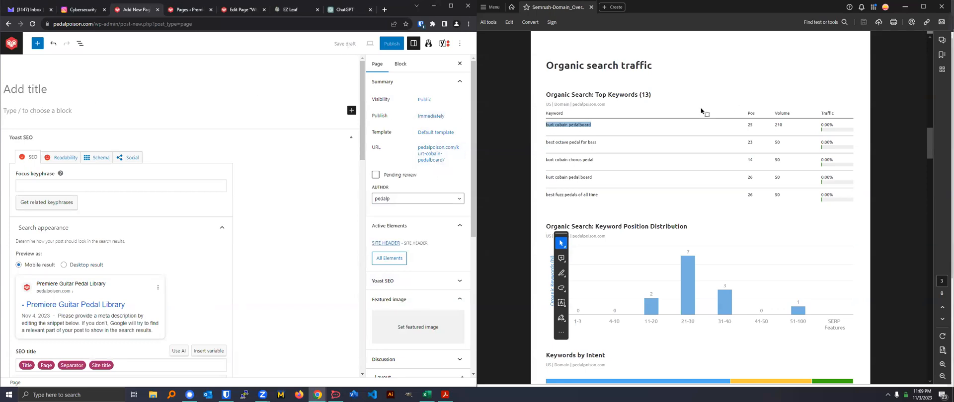
- Copy the top keyword from the Semrush report again, close the report and clear away the browser windows behind it
right_click(571, 127)
click(582, 137)
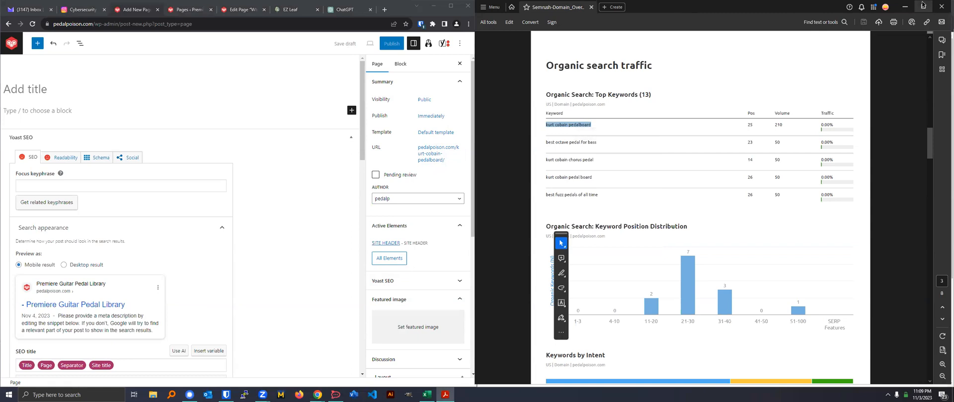
click(942, 6)
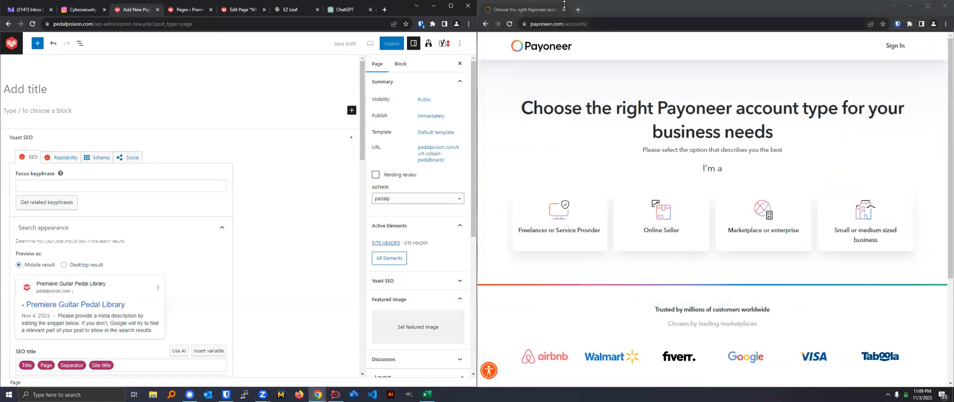
click(564, 9)
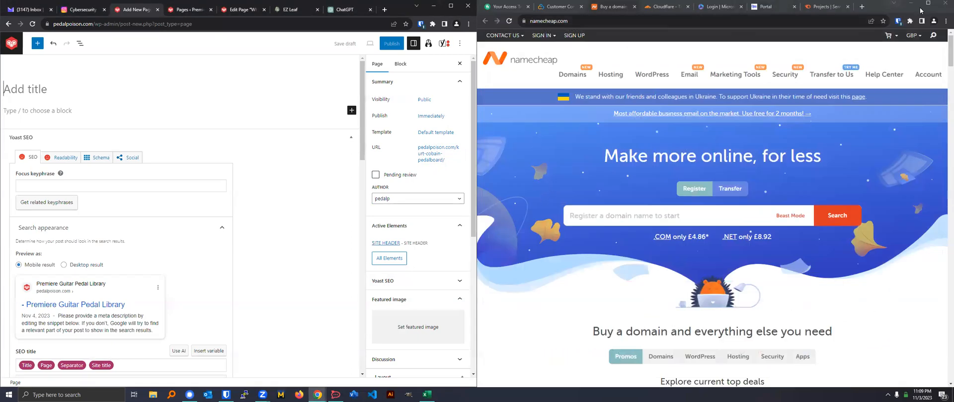
click(918, 6)
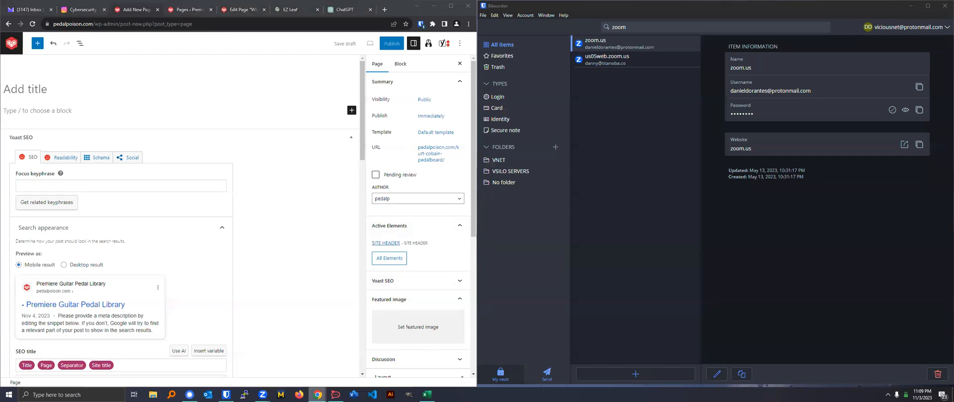
- Place the Pages list in its own window beside the editor and skim the existing Kurt Cobain article
click(186, 11)
drag(695, 62, 705, 49)
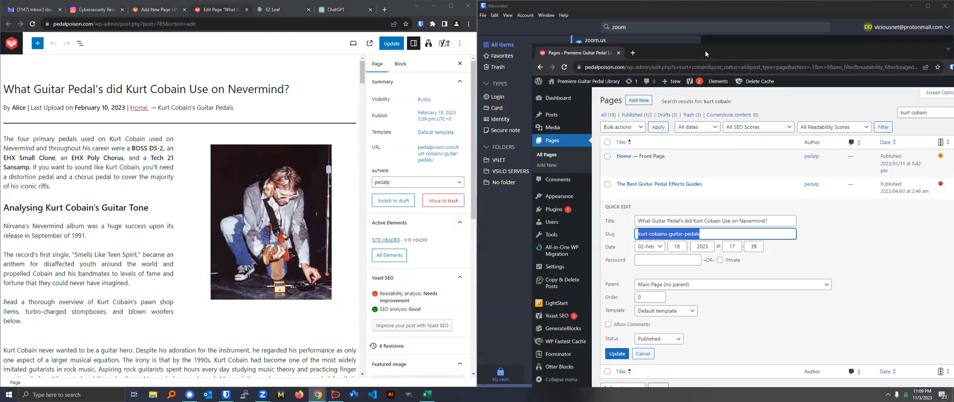
key(super+Right)
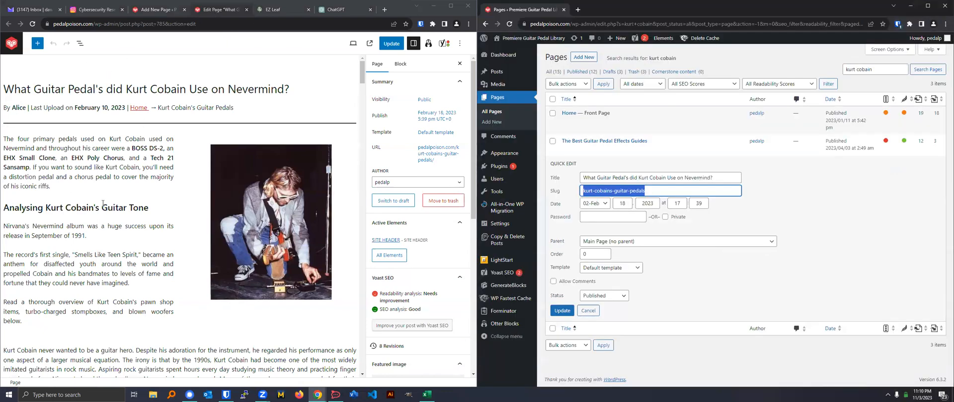
scroll(164, 198, down, 20)
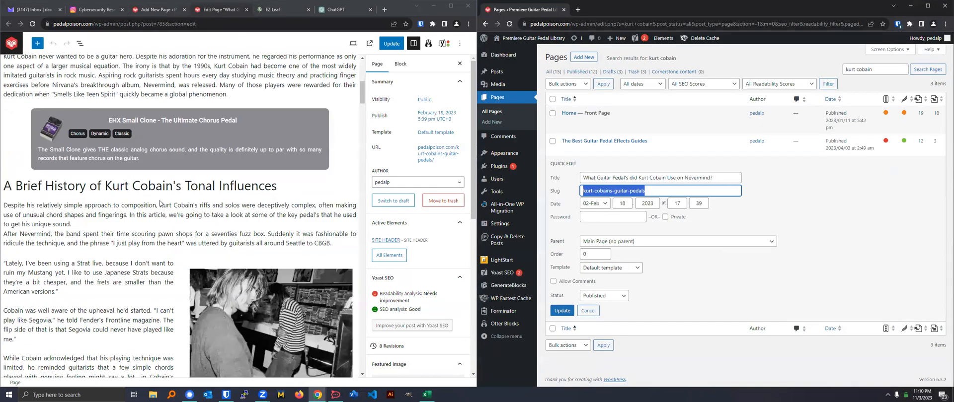
scroll(164, 149, down, 2)
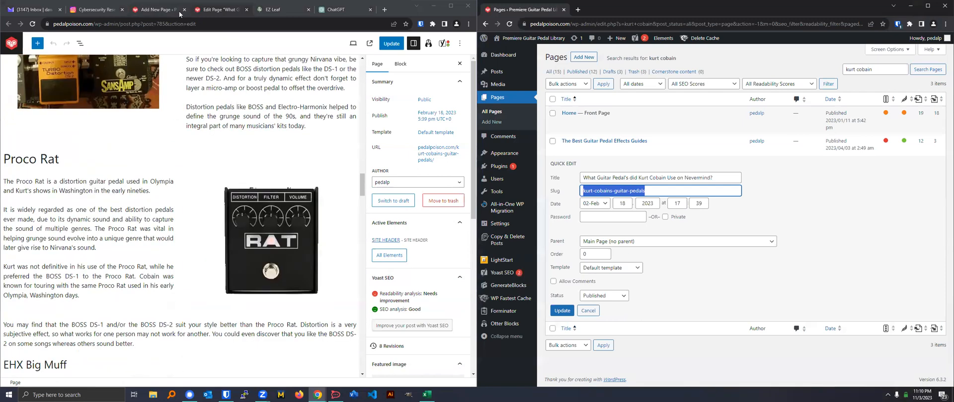
- Return to the new page draft, open the site Dashboard in the second window and move the ChatGPT tab there
click(156, 10)
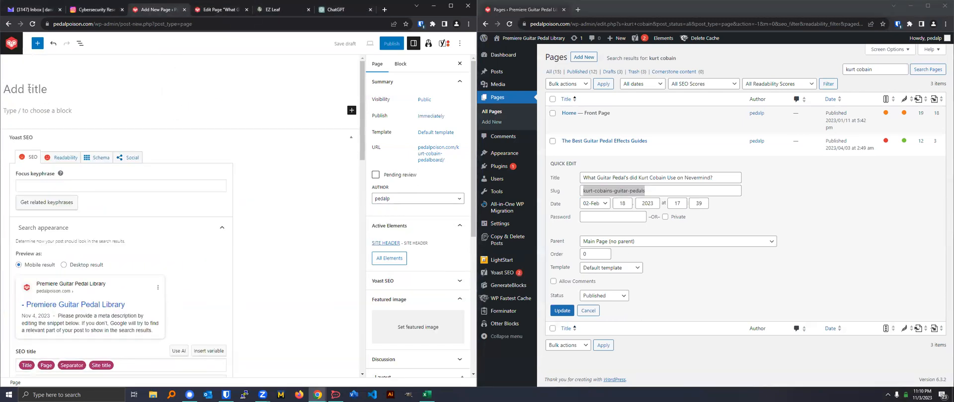
click(501, 56)
click(344, 10)
drag(625, 11, 640, 11)
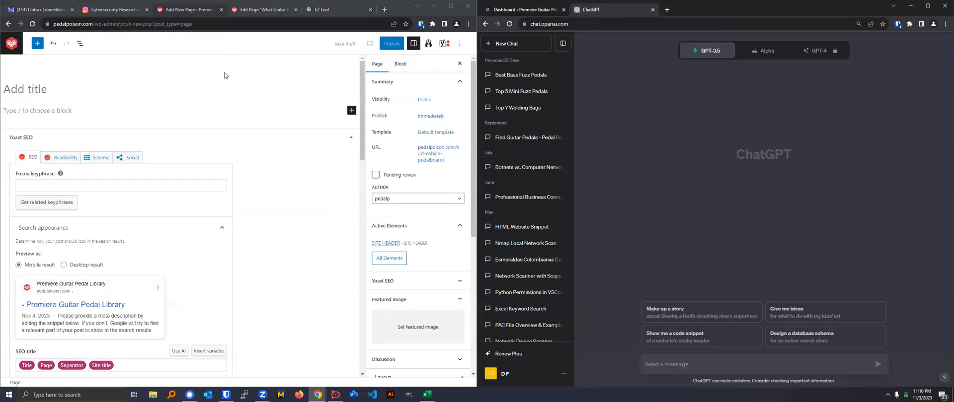
- Title the new page "kurt cobain pedalboard" and copy the title
text(kurt cobain pedalboard)
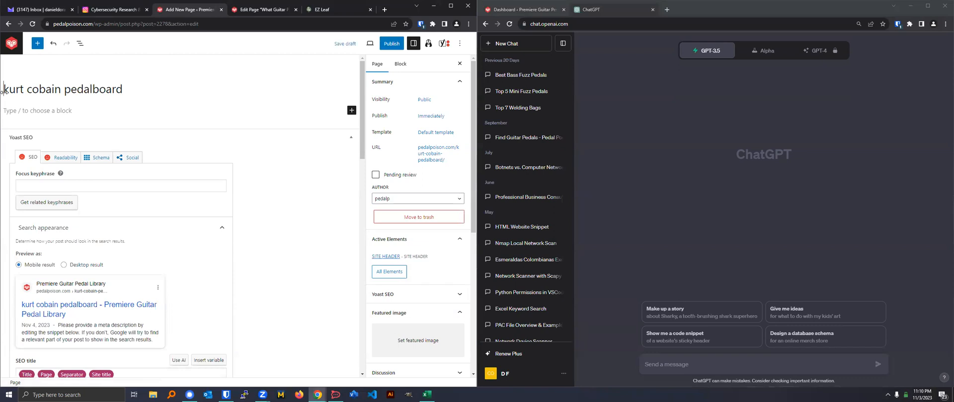
triple_click(55, 89)
key(ctrl+c)
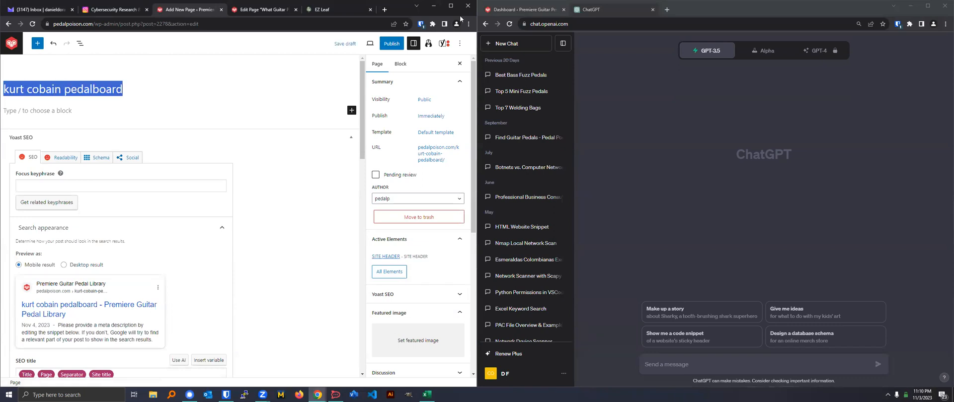
- Search Google for "kurt cobain pedalboard" in a new tab of the second window
click(667, 10)
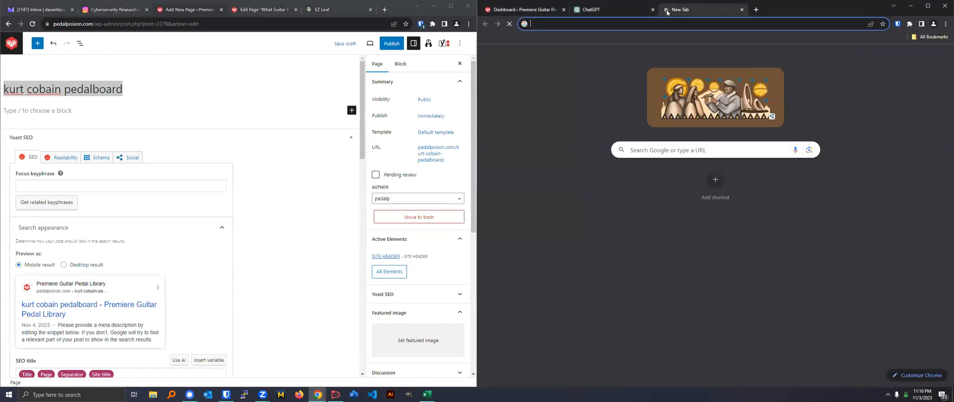
text(GOOGLE.CO)
key(Return)
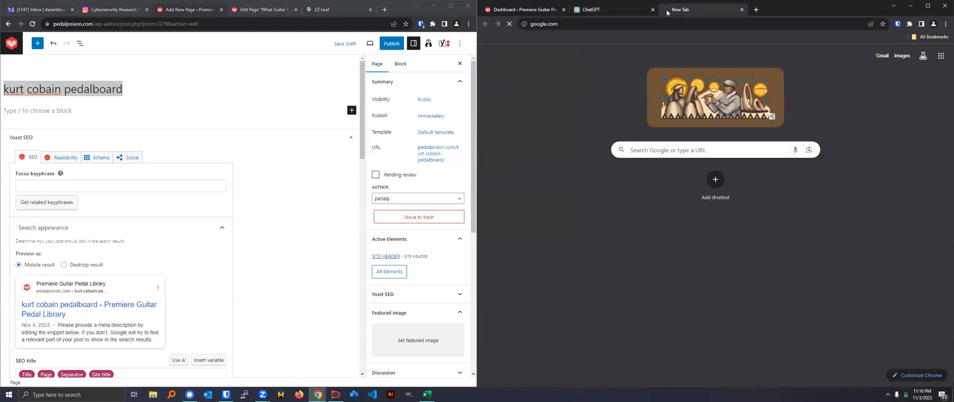
key(ctrl+v)
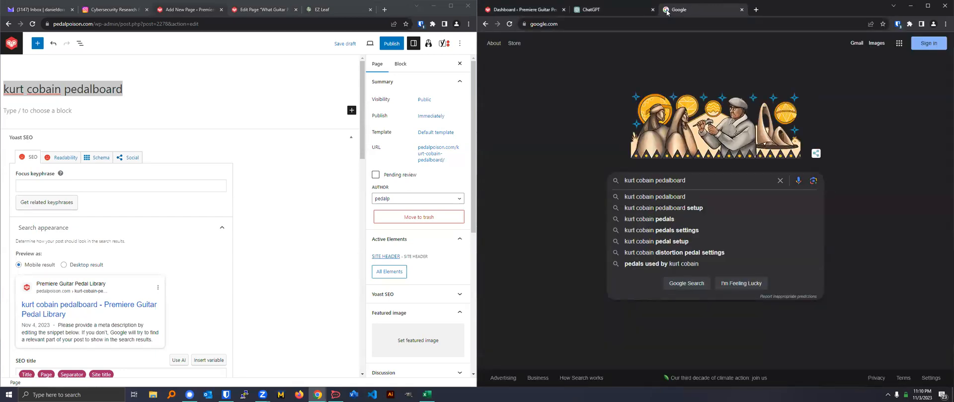
key(Return)
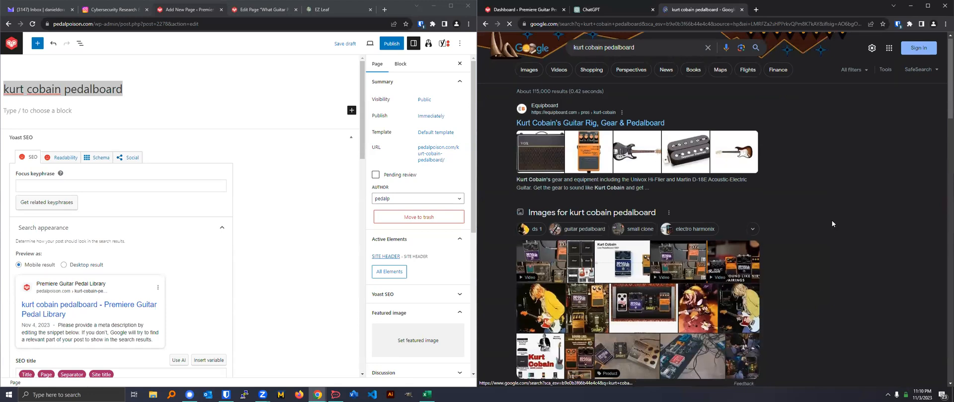
- Open the MusicTeacher.com "Kurt Cobain Guitar Rig 1991" and Reddit "Kurt Cobain Pedalboard In Utero Era" results in new tabs
scroll(832, 219, down, 10)
middle_click(567, 103)
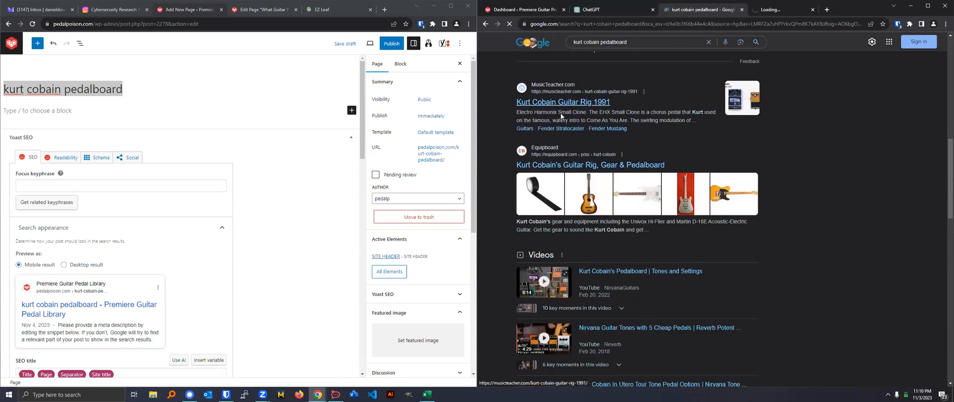
scroll(688, 313, down, 4)
scroll(568, 304, down, 4)
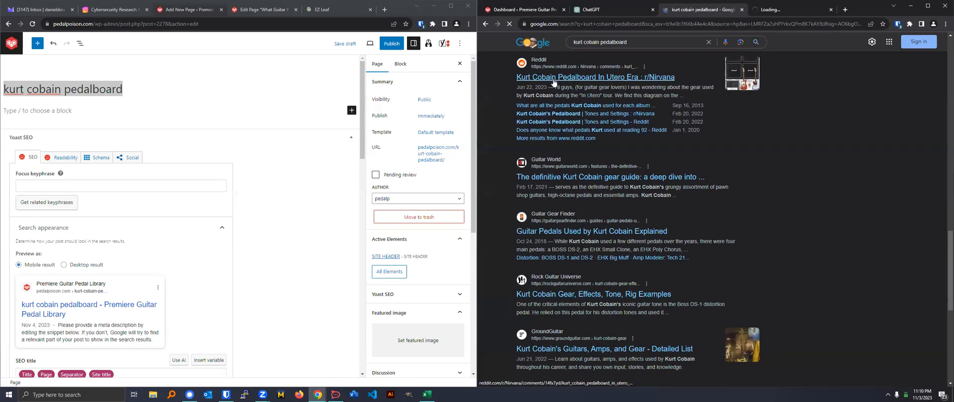
middle_click(569, 78)
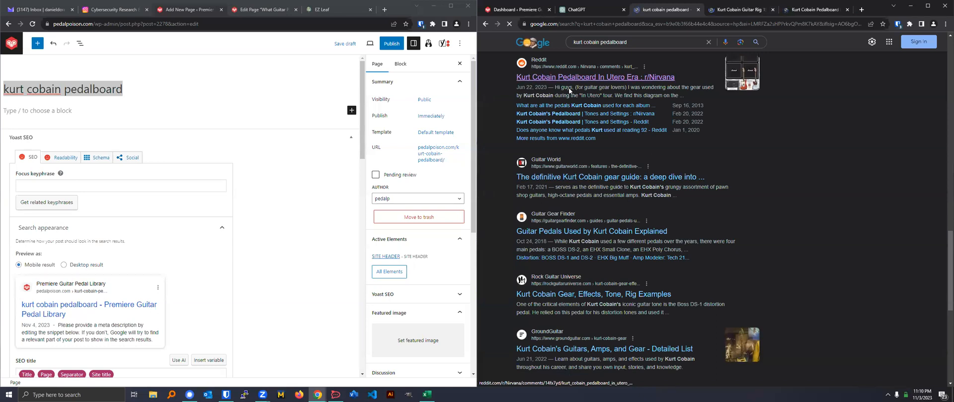
- Open the Guitar World Kurt Cobain gear guide, and read the full Reddit post about the In Utero era pedalboard
click(572, 178)
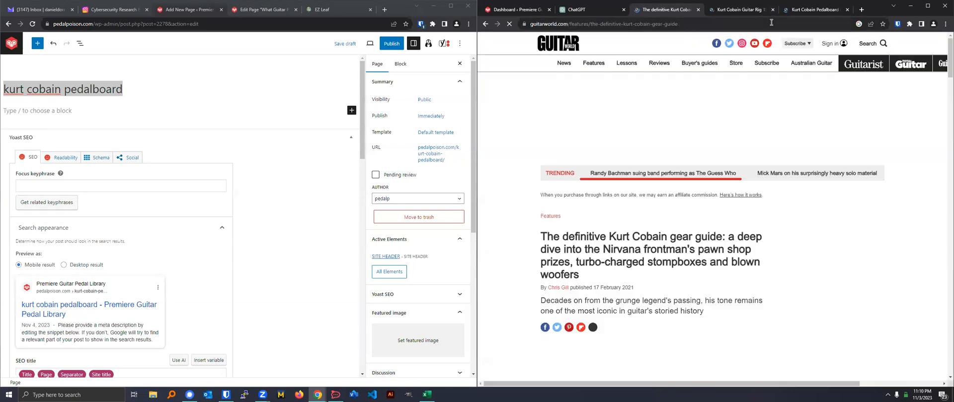
click(811, 9)
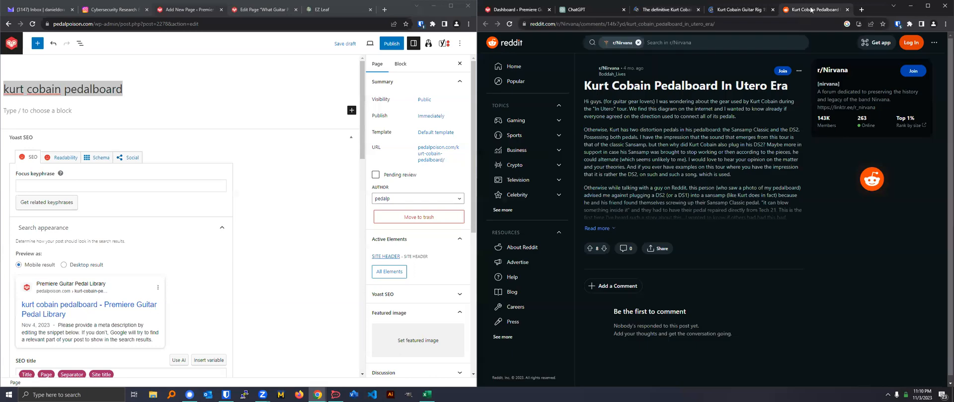
click(598, 228)
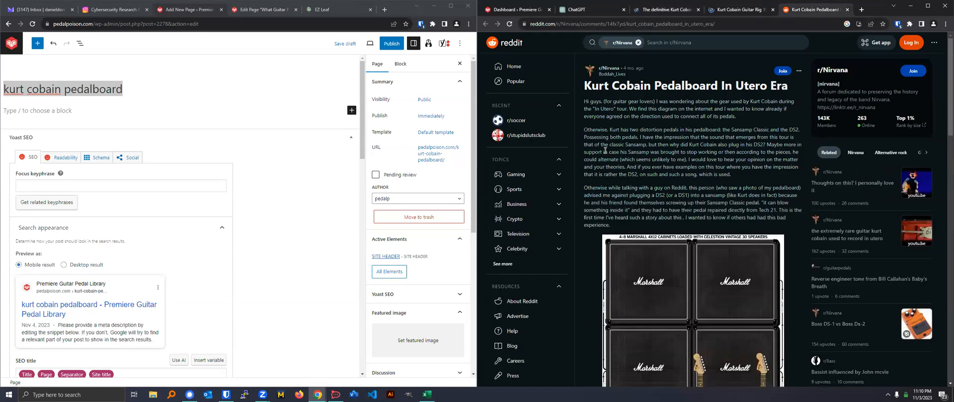
scroll(663, 162, down, 10)
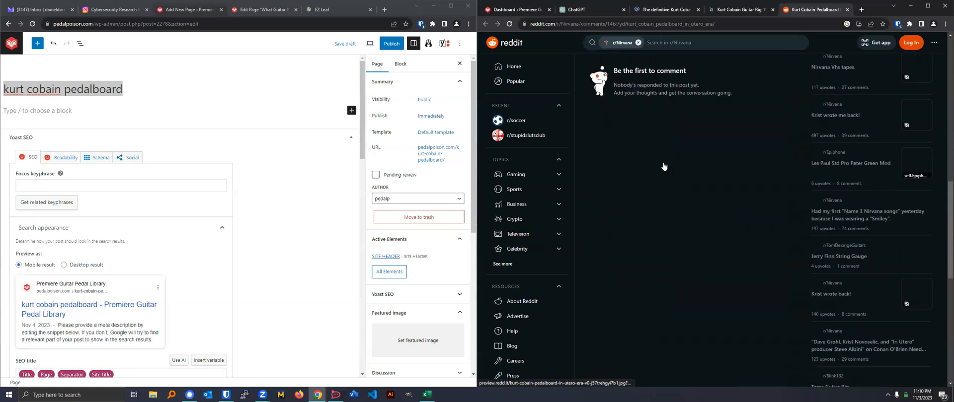
scroll(669, 110, up, 10)
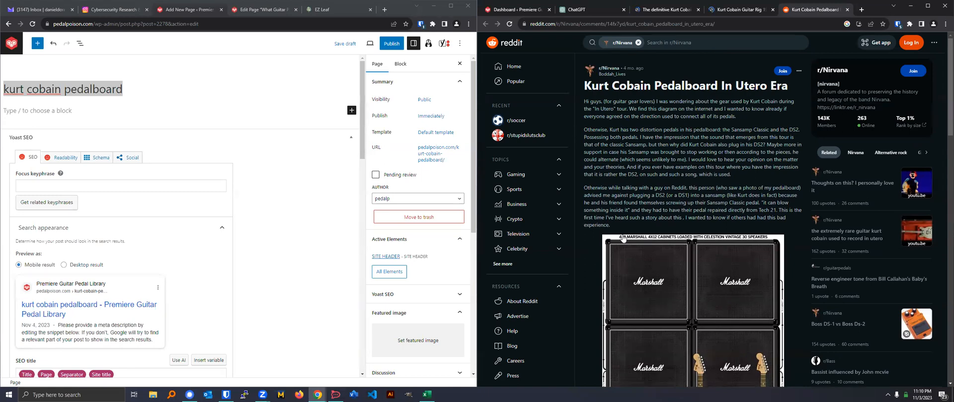
- Open the rig diagram from the Reddit post in its own tab and display it
scroll(675, 287, down, 5)
click(694, 200)
click(777, 13)
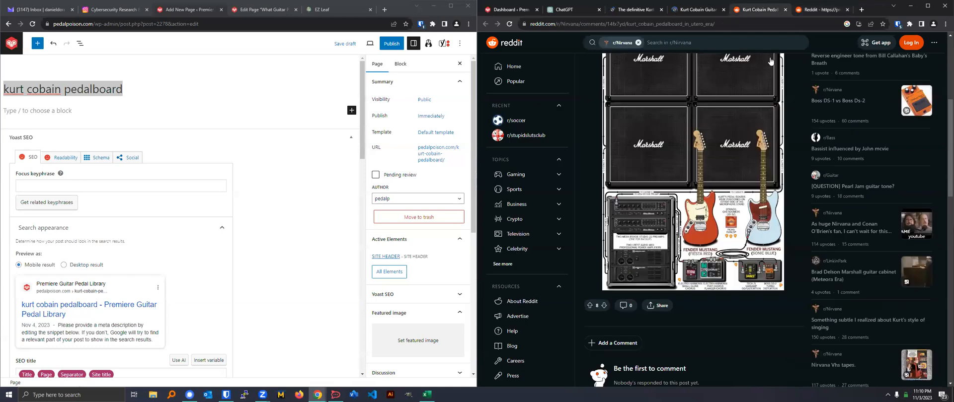
click(818, 11)
click(691, 145)
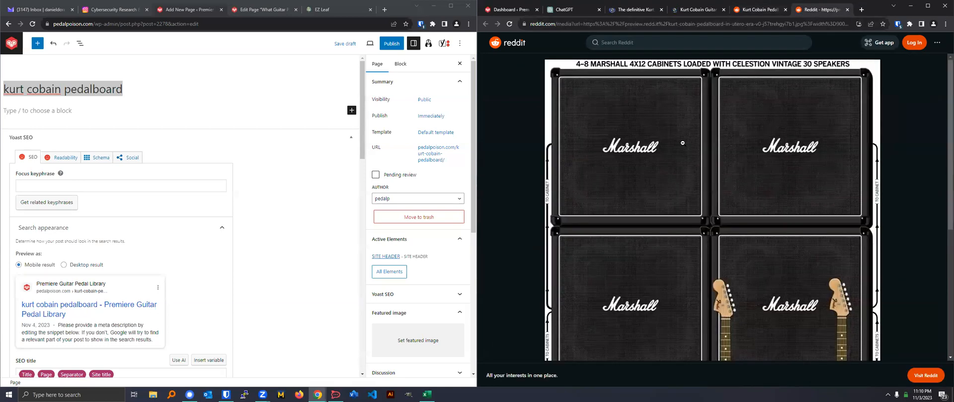
right_click(683, 144)
click(698, 160)
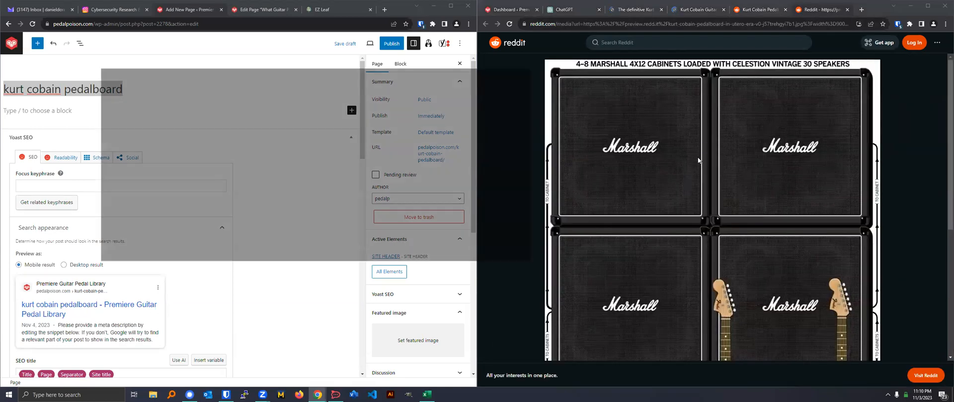
drag(316, 75, 594, 85)
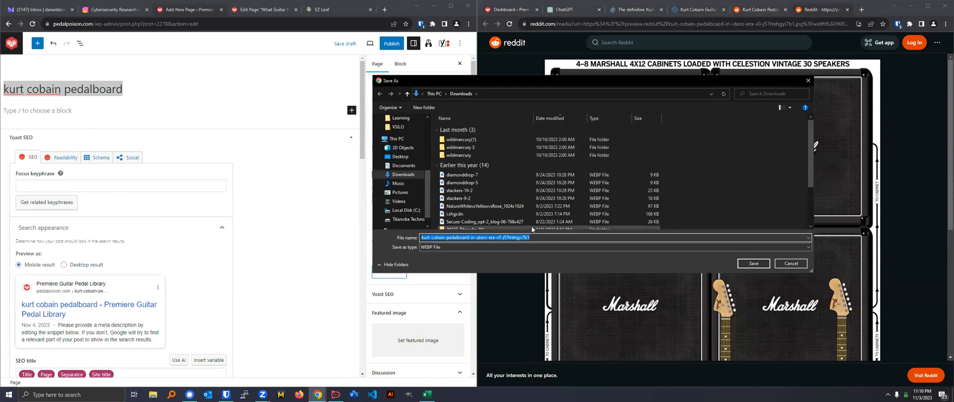
drag(472, 238, 594, 238)
key(Delete)
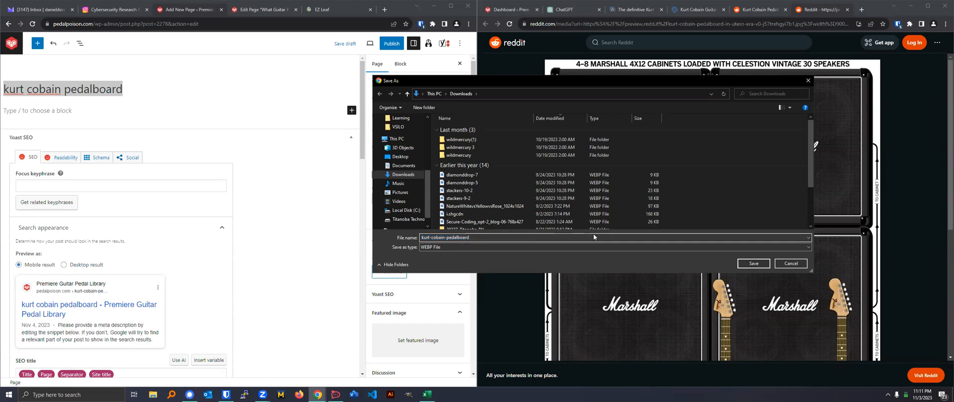
click(432, 247)
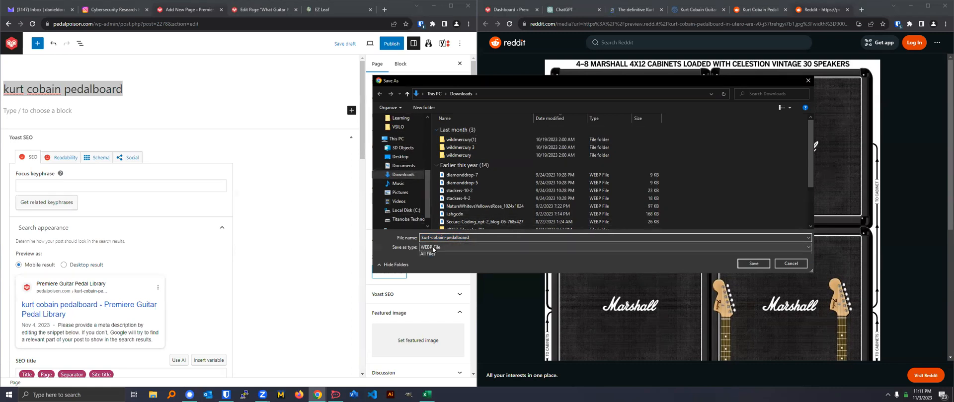
click(808, 80)
click(809, 80)
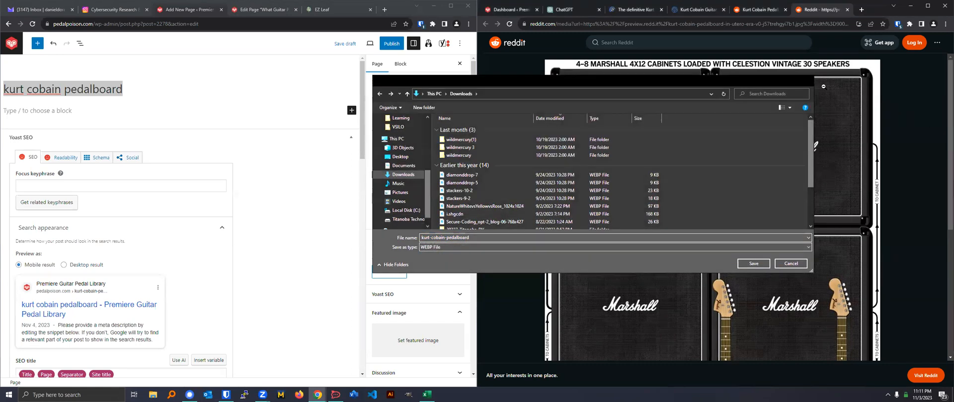
scroll(731, 179, down, 2)
click(731, 179)
click(731, 178)
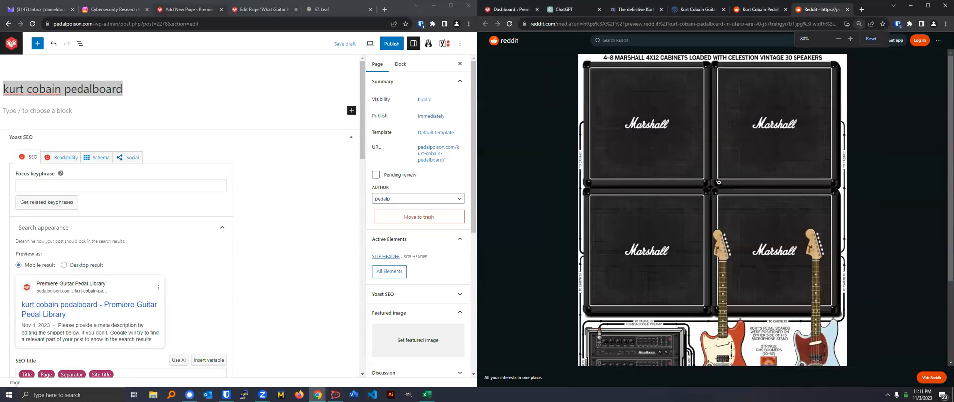
right_click(720, 183)
click(740, 190)
click(794, 10)
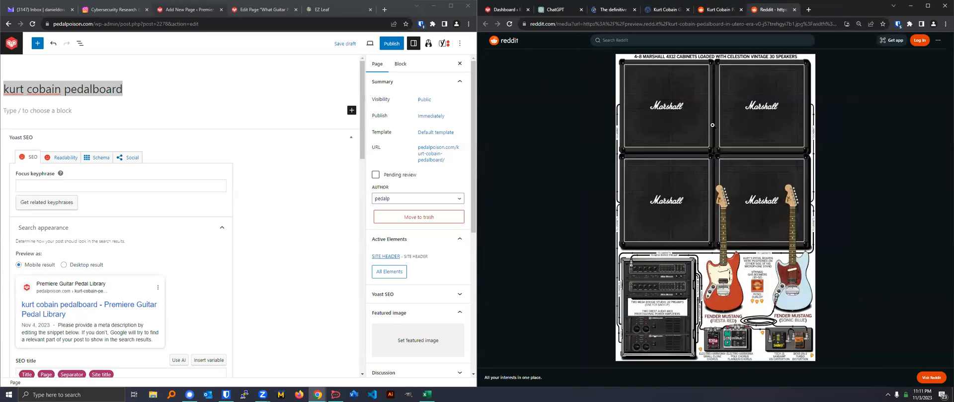
click(712, 125)
right_click(713, 126)
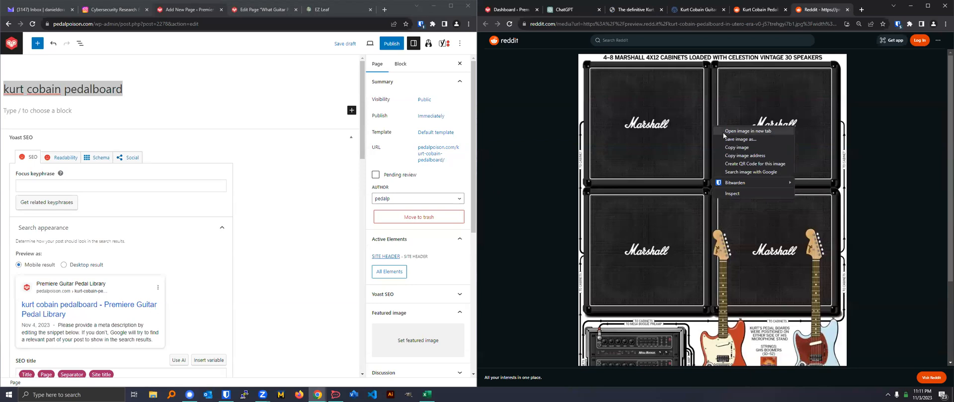
click(726, 139)
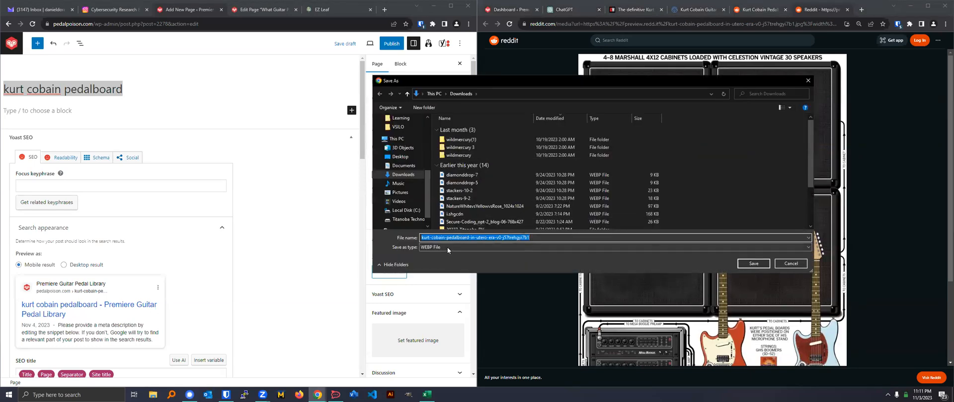
click(576, 248)
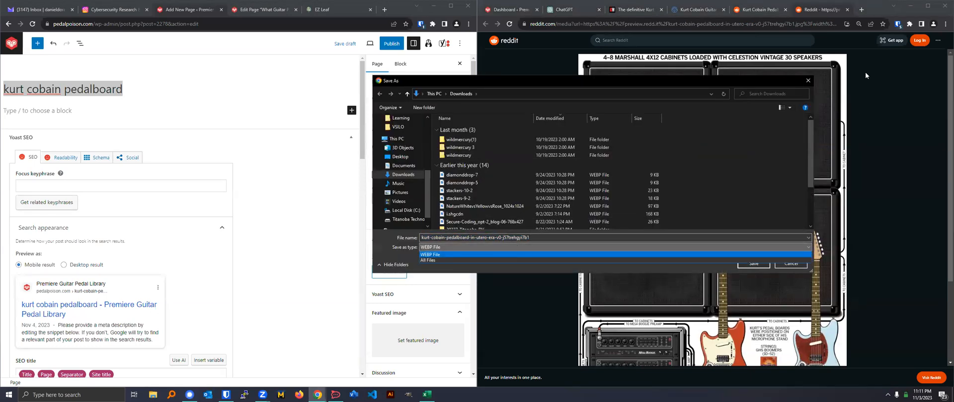
click(802, 77)
click(802, 77)
- Capture the whole rig diagram, from the Marshall cabinets down to the pedals, as a new snip with Snipping Tool
scroll(882, 153, down, 3)
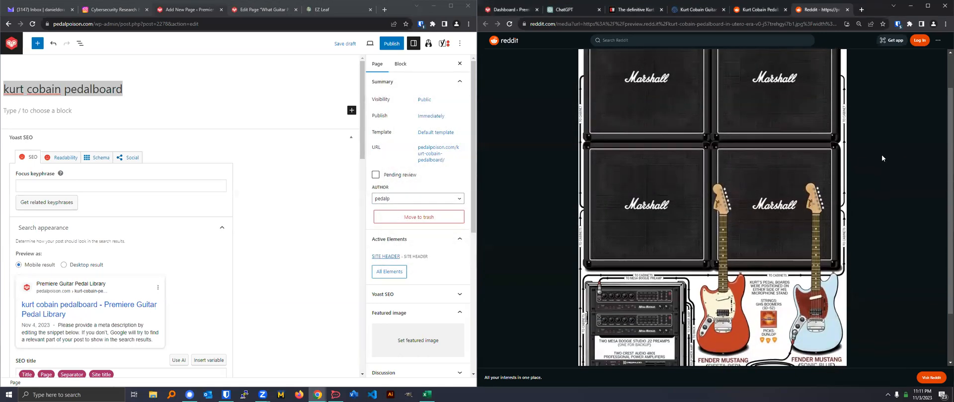
ctrl+scroll(838, 184, down, 6)
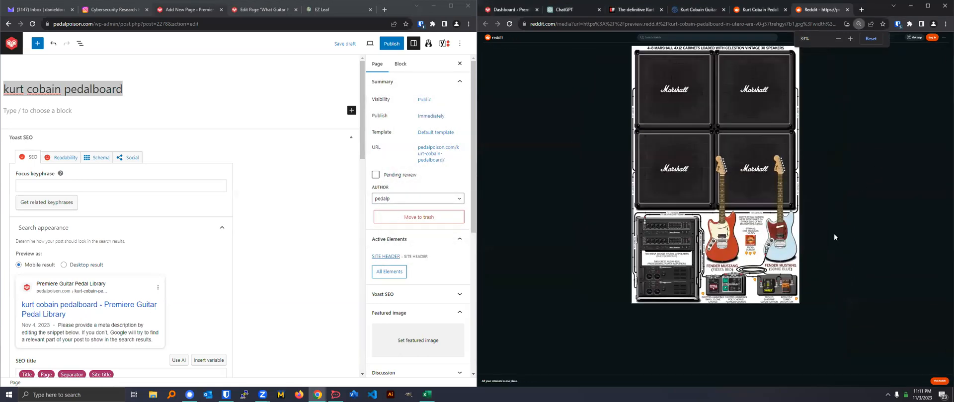
ctrl+scroll(788, 214, up, 3)
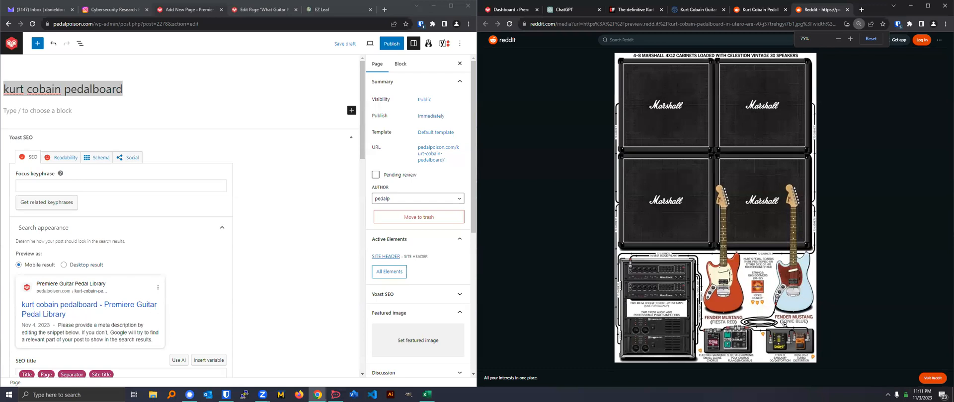
ctrl+scroll(799, 330, up, 1)
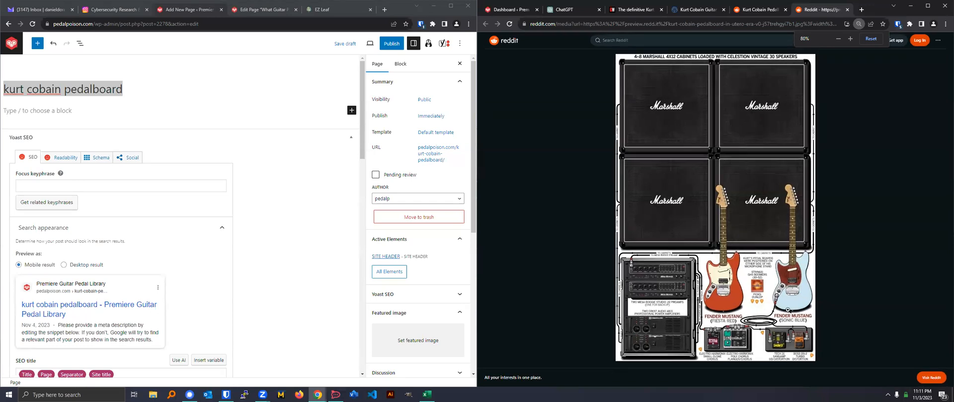
key(super+shift+s)
drag(616, 97, 813, 362)
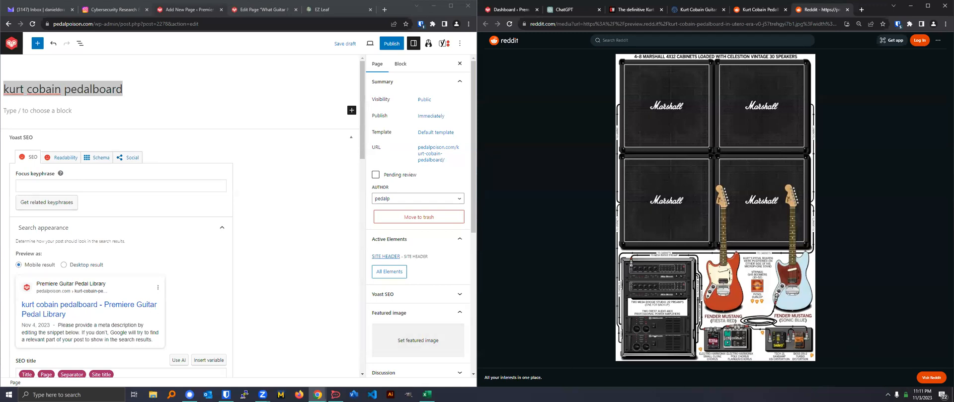
click(888, 395)
click(888, 395)
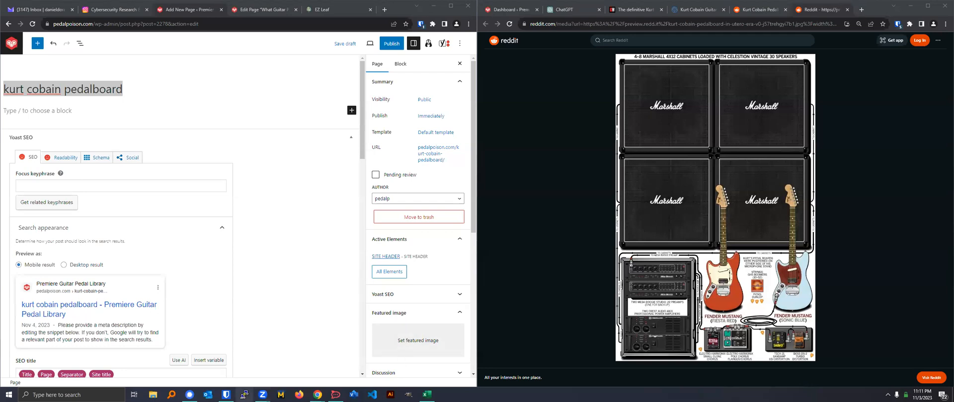
click(40, 395)
text(sni)
key(Return)
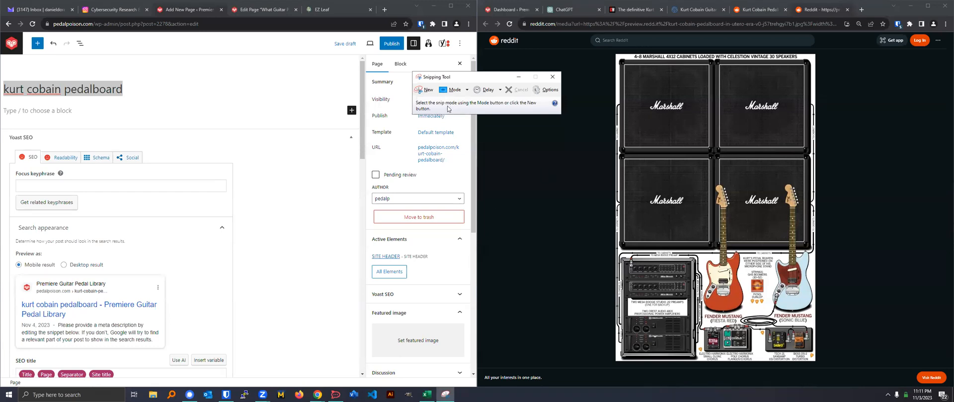
click(425, 90)
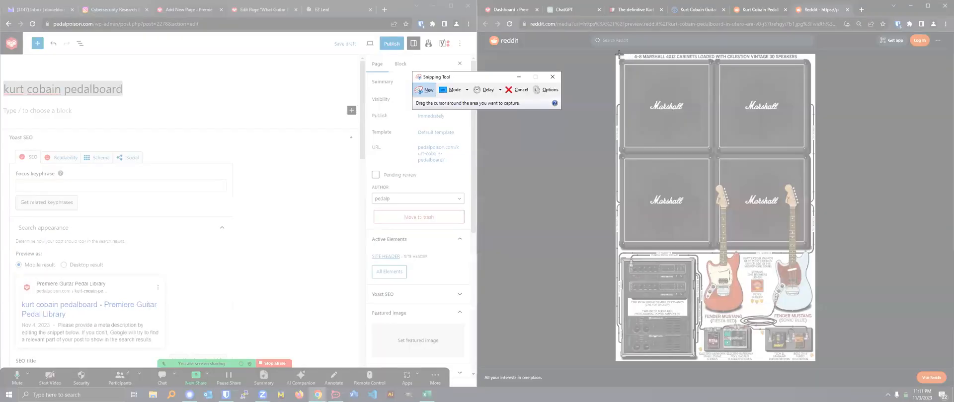
drag(615, 52, 817, 363)
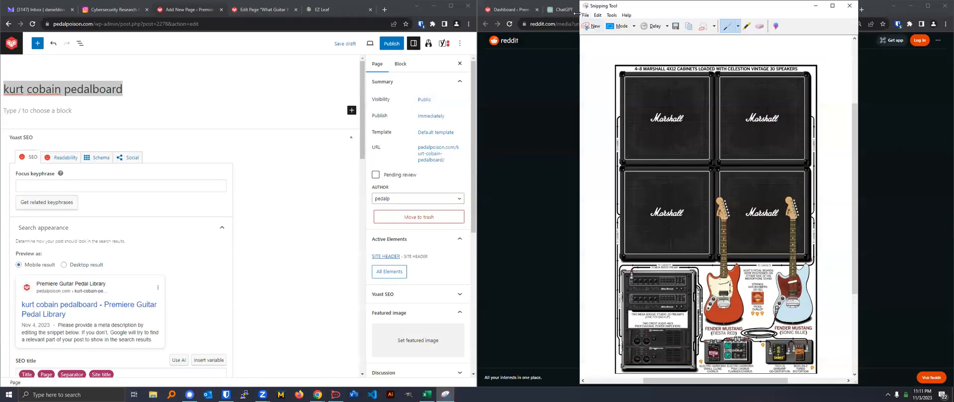
- Start saving the snip to the Downloads folder, using the copied page title "kurt cobain pedalboard" as the file name
click(584, 16)
click(593, 32)
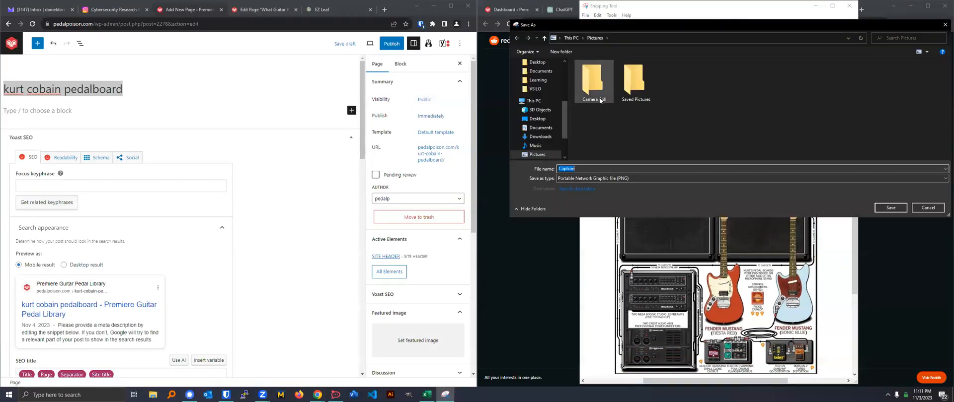
right_click(100, 97)
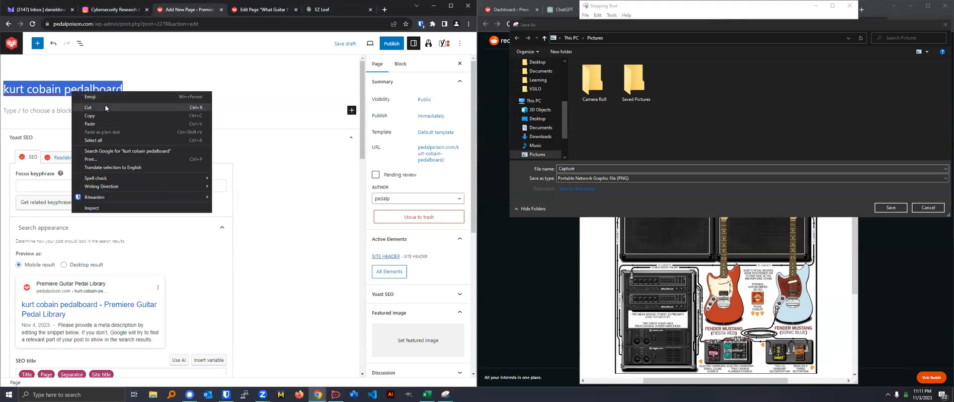
click(103, 115)
click(593, 168)
double_click(593, 168)
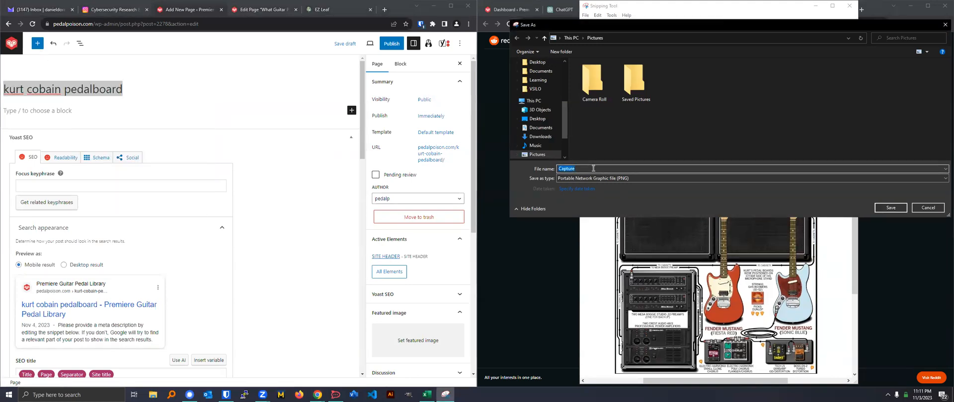
text(kurt cobain pedalboard)
scroll(537, 88, up, 5)
click(538, 88)
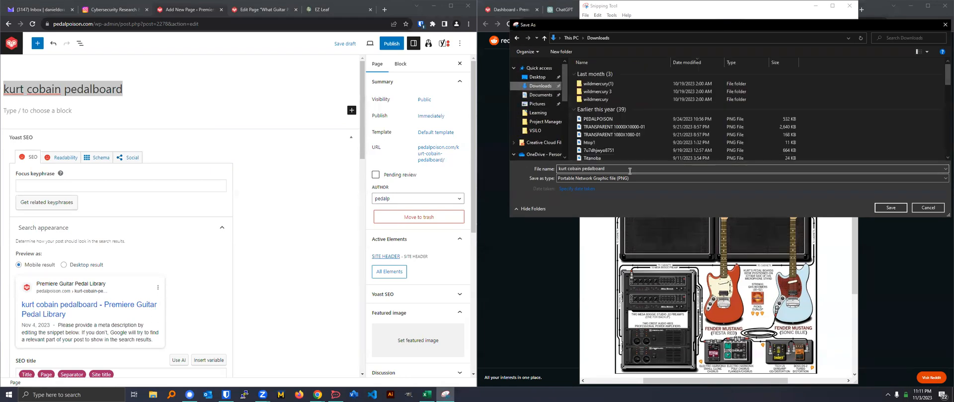
- Replace the spaces in the file name with hyphens to make it kurt-cobain-pedalboard, and save the snip as a PNG
click(594, 168)
click(594, 169)
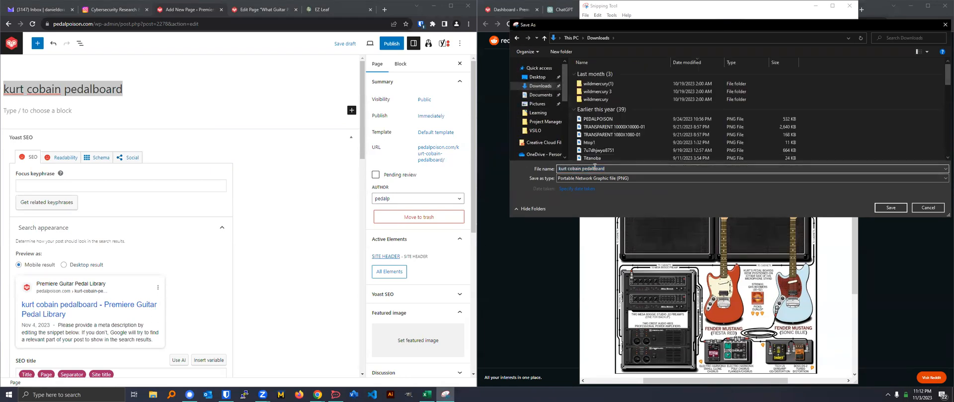
key(BackSpace)
text(=)
key(BackSpace)
text(-)
click(567, 169)
key(Delete)
text(-)
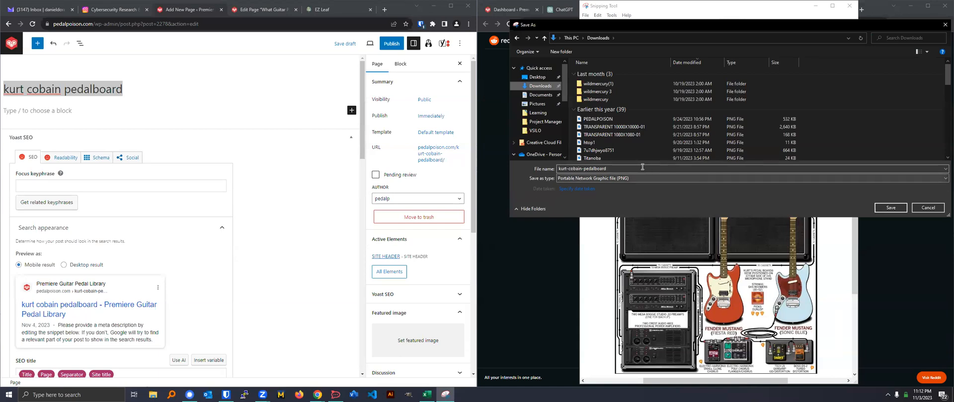
click(889, 209)
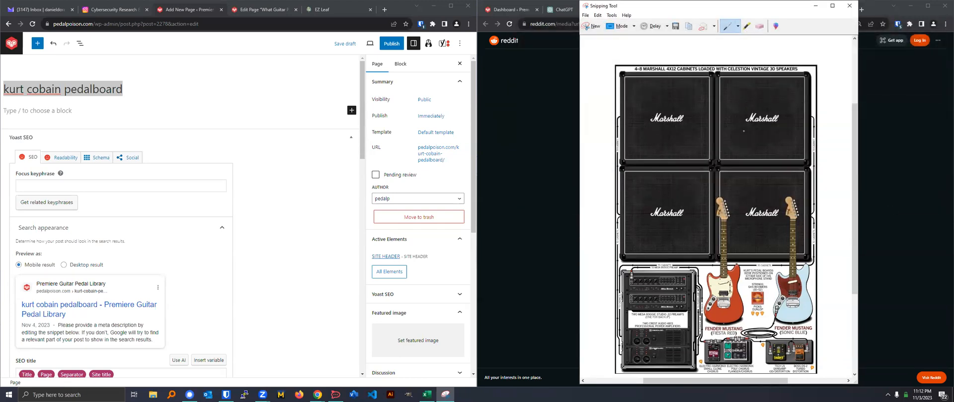
- Close Snipping Tool and the diagram's image tab to return to the Reddit post
click(845, 7)
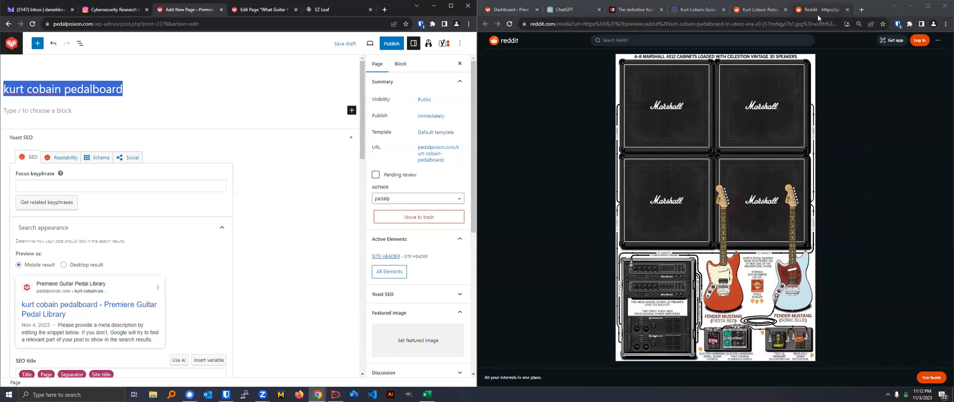
click(847, 10)
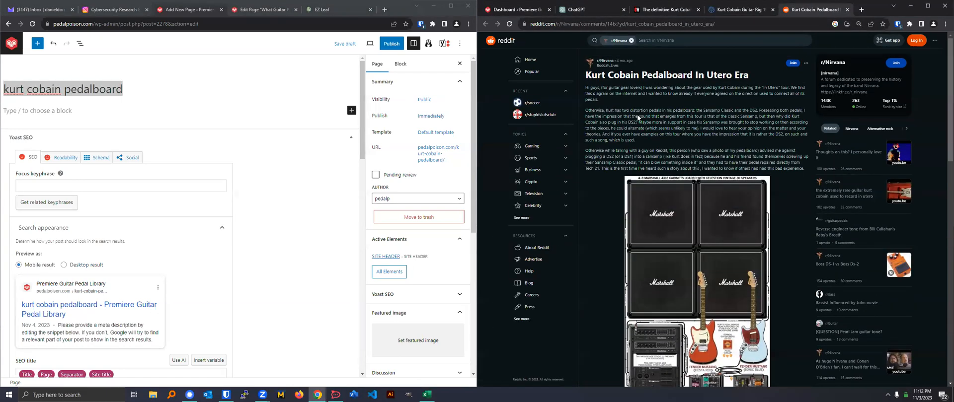
- Close the Reddit post and skim the MusicTeacher and Guitar World articles on Kurt Cobain's gear, ending on the ChatGPT page
click(847, 10)
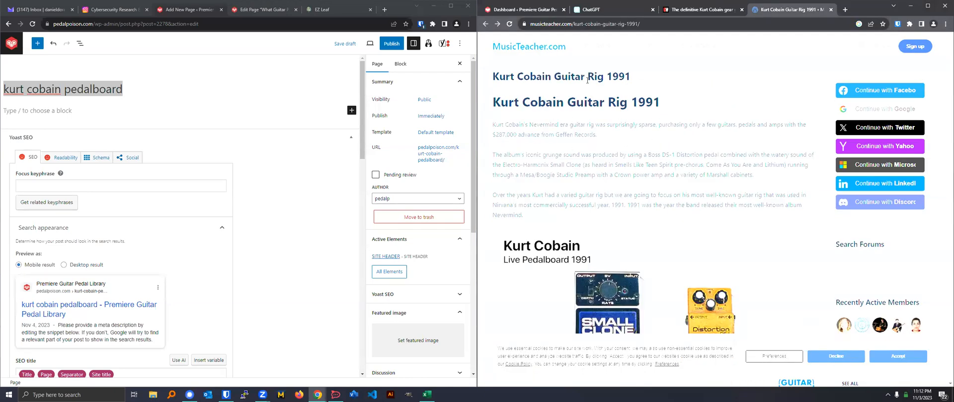
scroll(530, 95, down, 10)
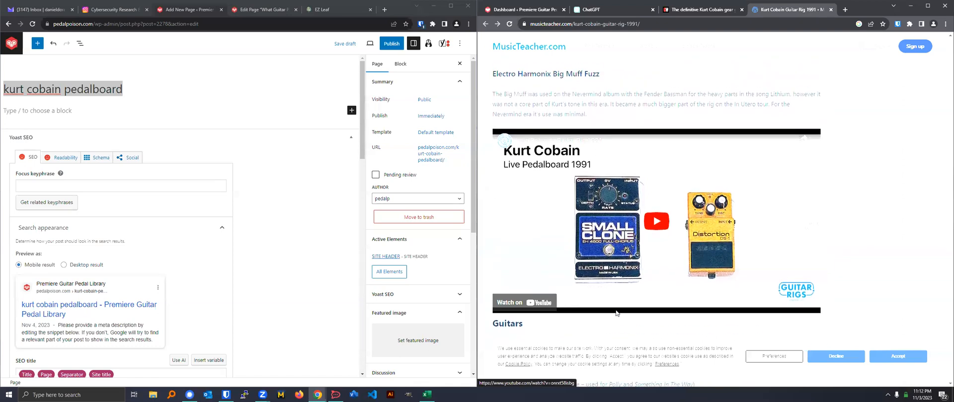
scroll(606, 277, down, 15)
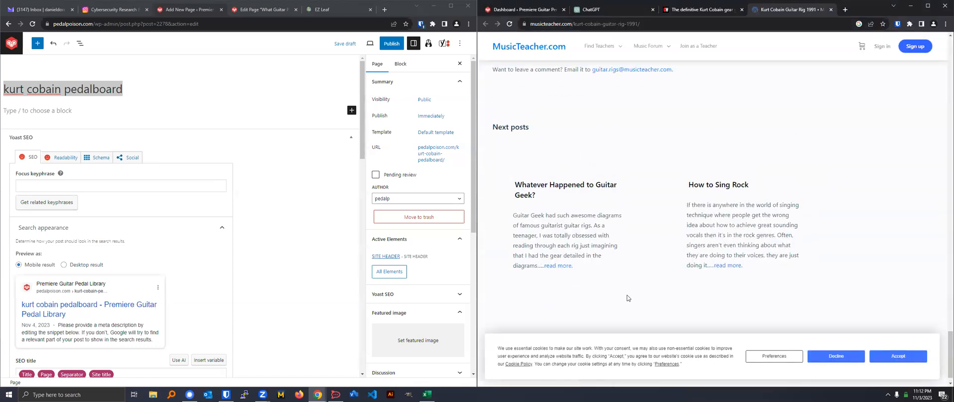
scroll(638, 277, up, 20)
key(ctrl+shift+Tab)
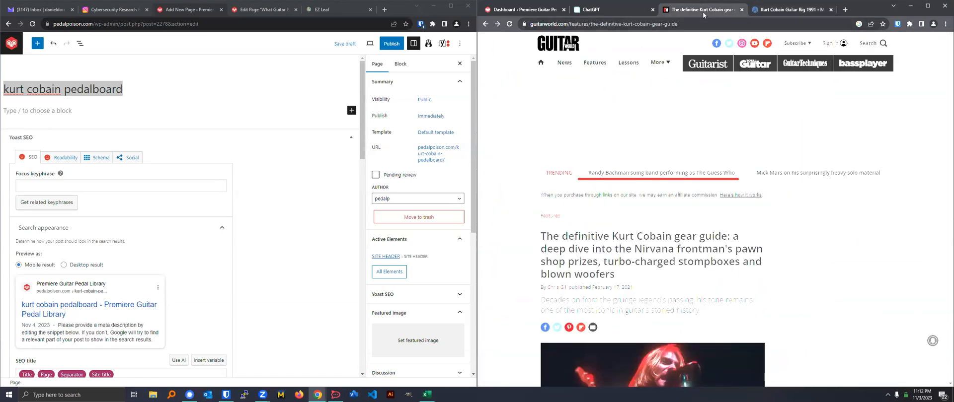
scroll(656, 105, down, 5)
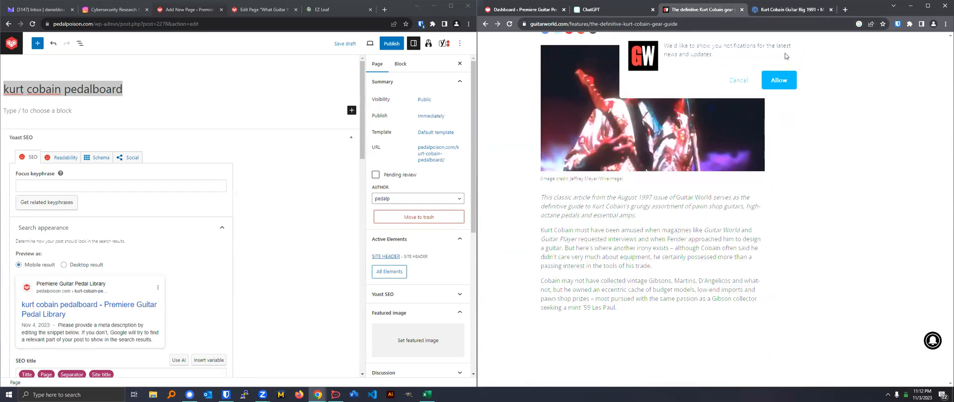
click(779, 80)
key(ctrl+shift+Tab)
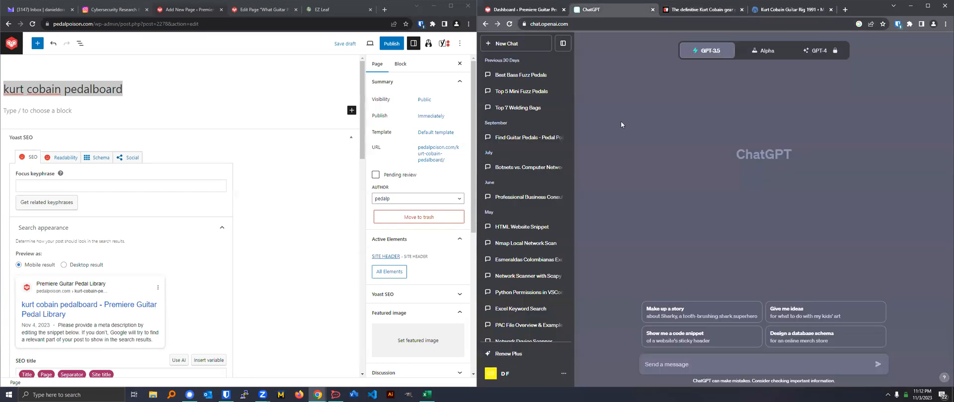
click(503, 15)
key(ctrl+Tab)
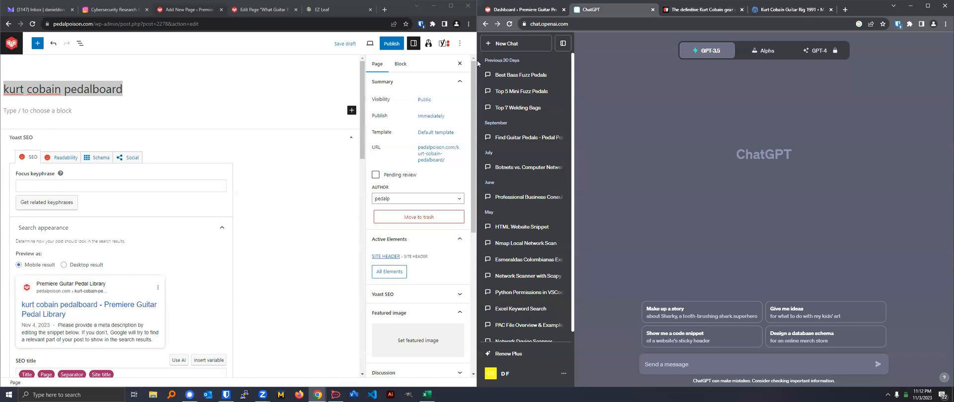
- Capitalize each word of the new page's title so it reads "Kurt Cobain Pedalboard"
click(52, 95)
click(52, 96)
drag(68, 88, 61, 87)
text(P)
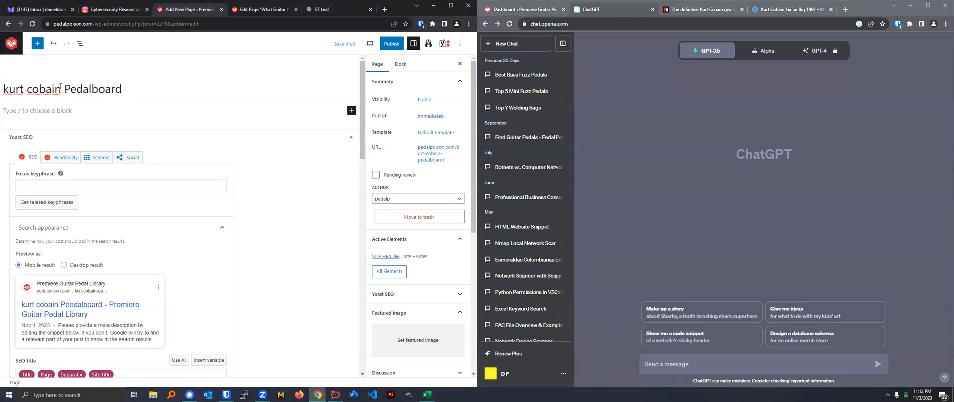
text(C)
drag(31, 90, 4, 89)
text(K)
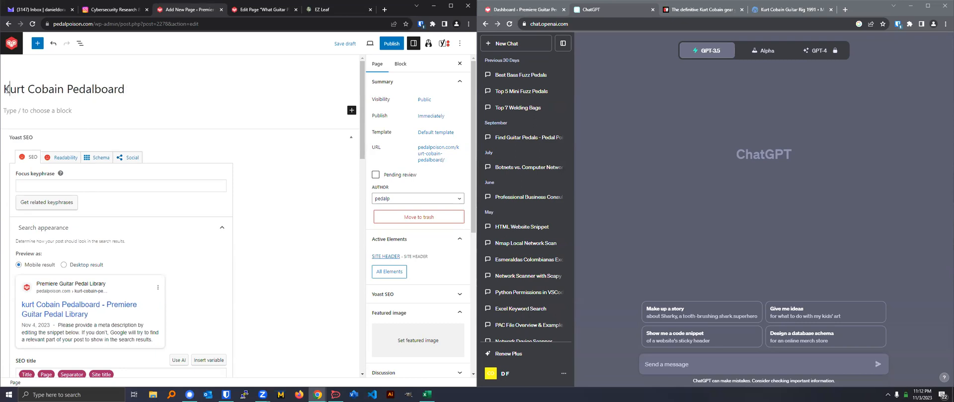
click(383, 10)
text(techbo)
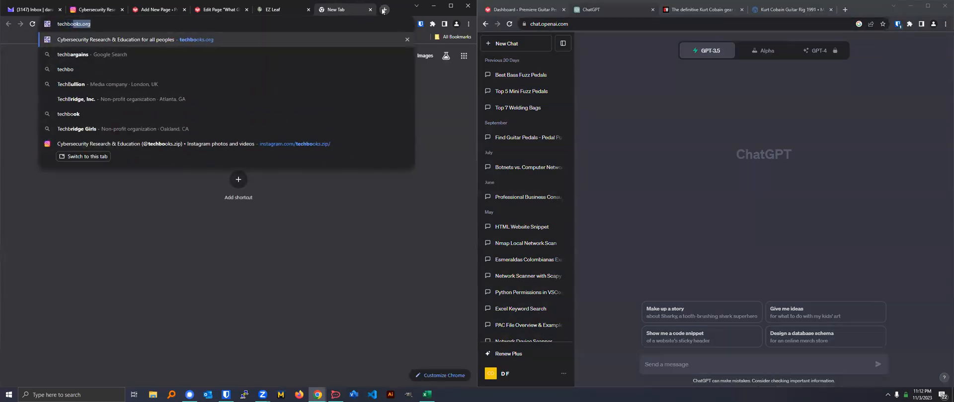
key(Return)
- Show the existing "What Guitar Pedals" page about Kurt Cobain in the code editor and select all of its code for copying
click(219, 9)
scroll(187, 129, up, 10)
scroll(188, 129, up, 10)
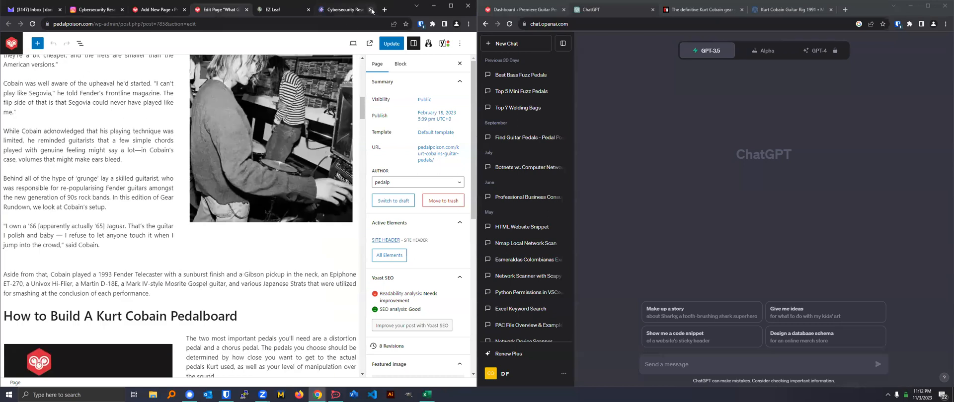
click(460, 43)
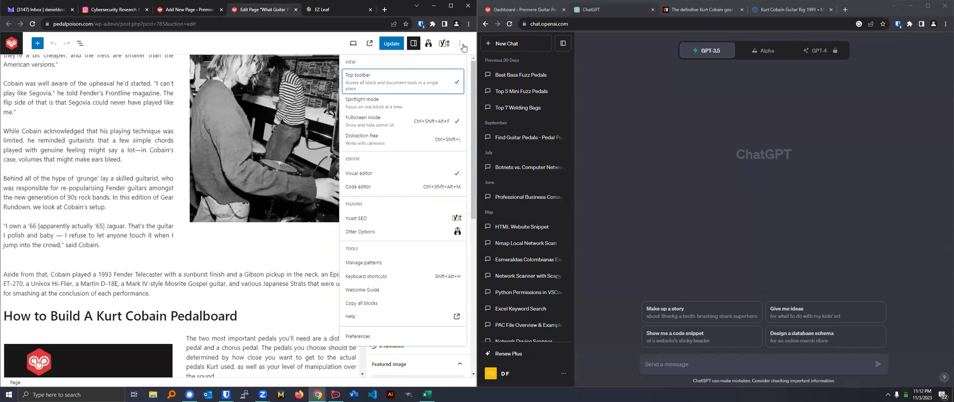
click(368, 189)
click(124, 187)
key(ctrl+a)
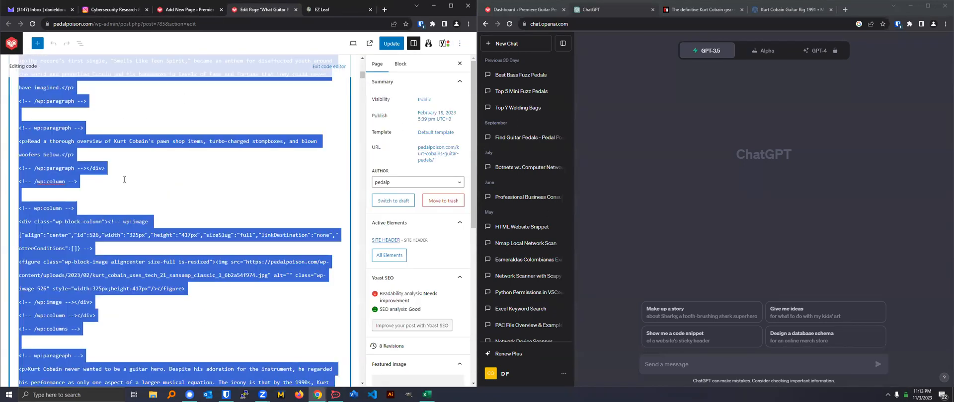
- Paste the copied code into the body of the new Kurt Cobain Pedalboard page using the code editor, and return to the visual editor
click(191, 15)
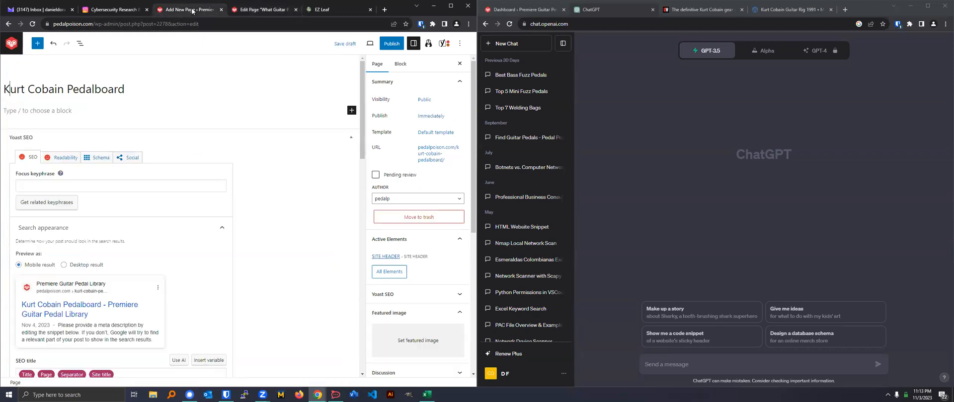
click(461, 47)
click(371, 193)
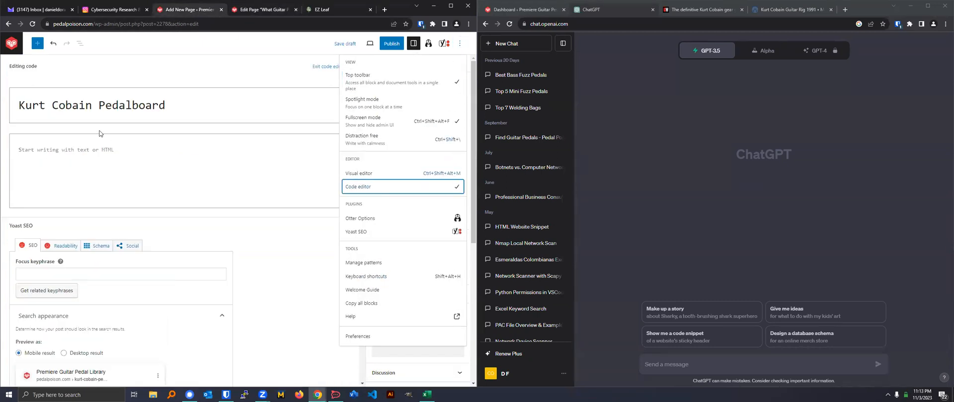
click(86, 147)
key(ctrl+v)
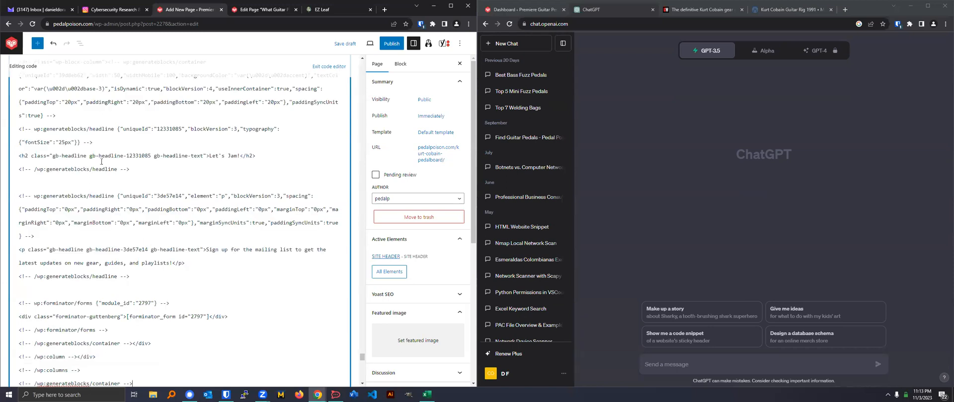
click(327, 69)
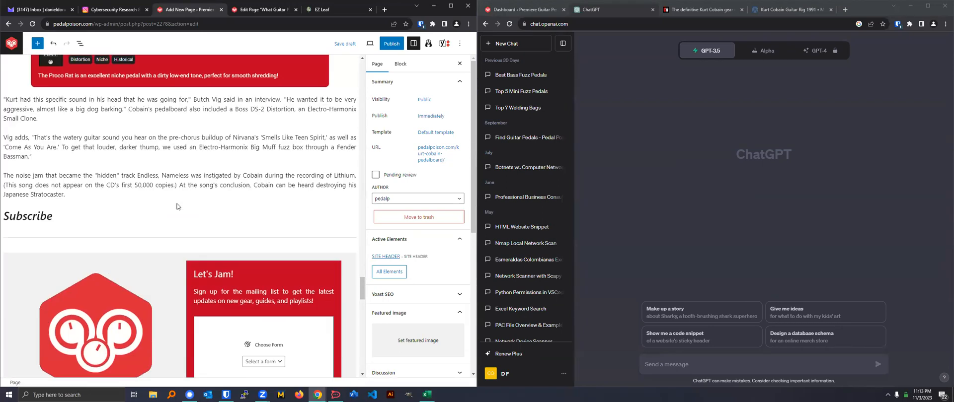
- Check the form selection of the sign-up form in the "Let's Jam!" section
click(301, 242)
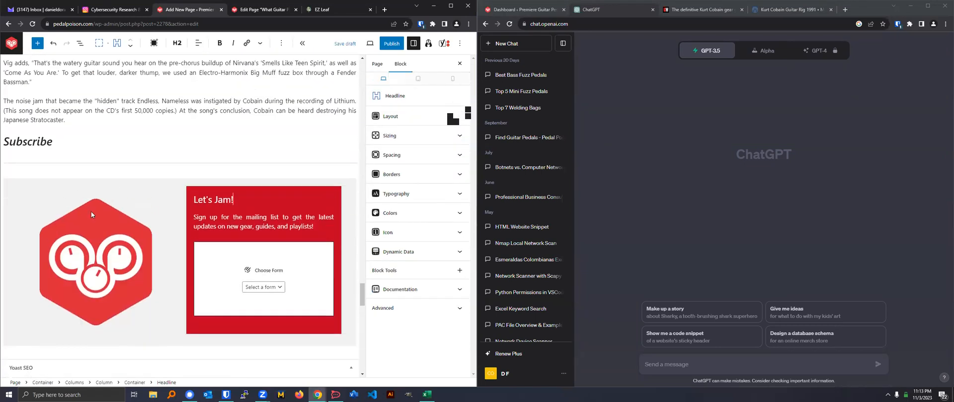
click(274, 288)
click(243, 287)
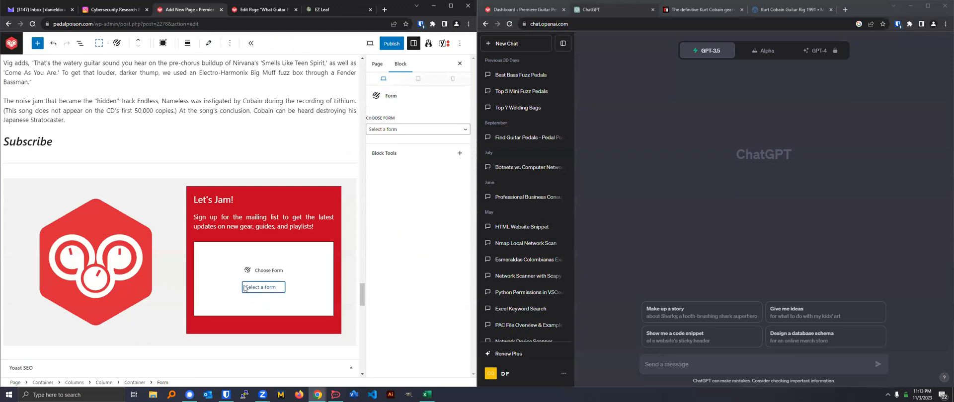
click(181, 169)
- Delete the three paragraphs between the Proco Rat card and the Subscribe heading
scroll(118, 279, up, 5)
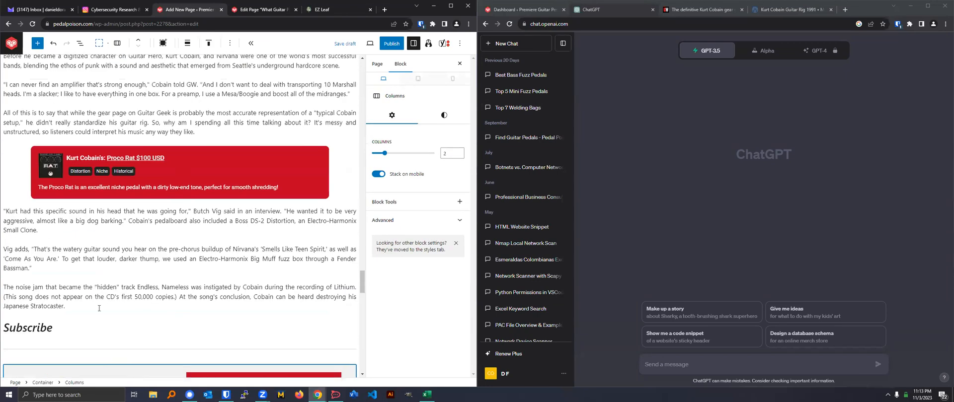
drag(99, 308, 23, 249)
click(230, 191)
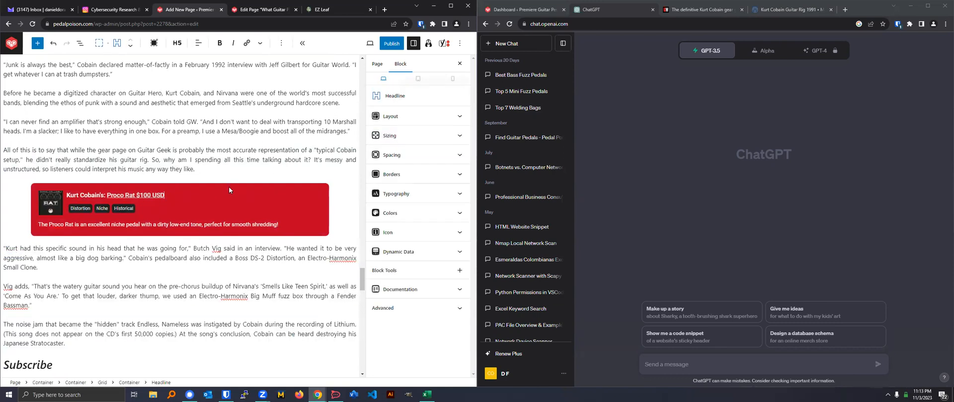
click(231, 190)
scroll(41, 233, down, 2)
drag(75, 251, 12, 145)
drag(65, 169, 5, 140)
key(BackSpace)
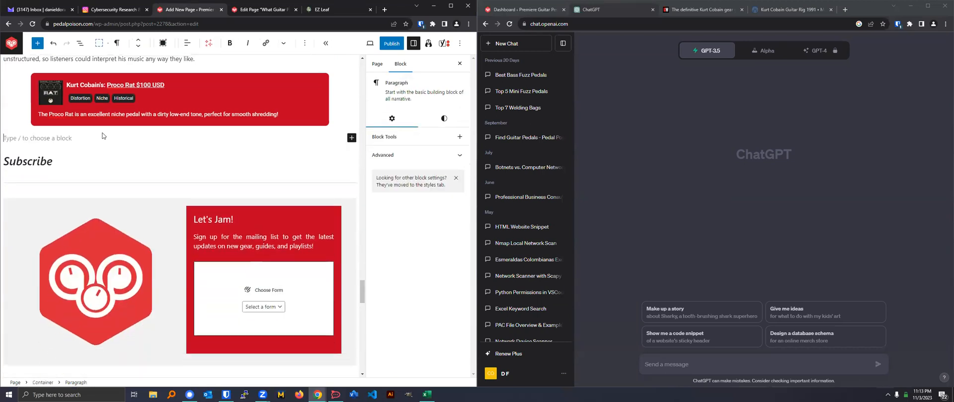
- Delete the paragraphs between the DS1 DS2 and Proco Rat cards, and the text from "I suggest the BOSS DS-2" down to the DS1 DS2 card
scroll(181, 194, up, 3)
drag(191, 201, 7, 100)
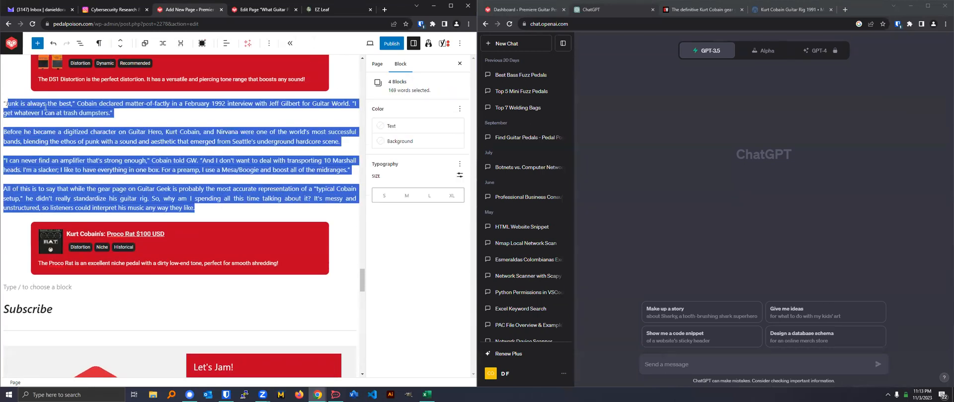
key(BackSpace)
scroll(238, 222, up, 5)
drag(238, 222, 82, 223)
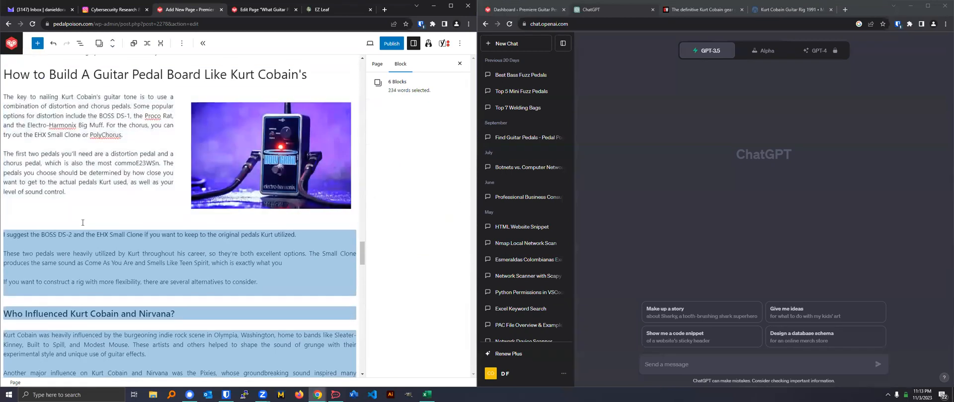
key(BackSpace)
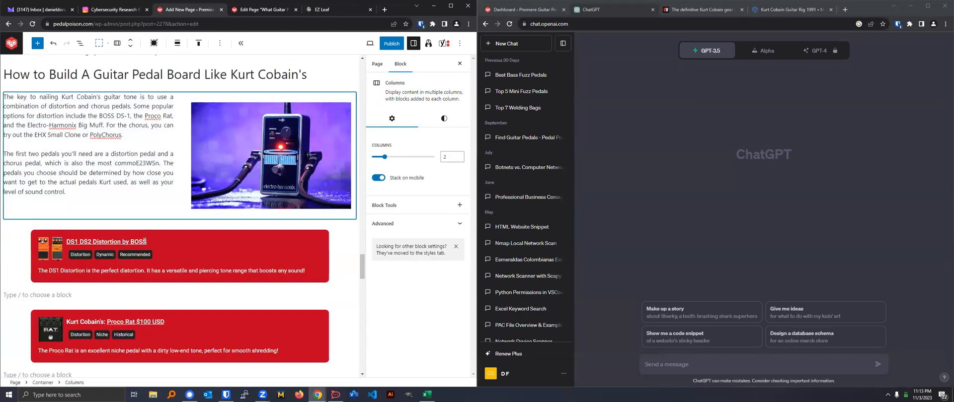
- Delete the sections above the DS1 DS2 Distortion card, from "How to Build A Guitar Pedal Board" back to the "Aside from that, Cobain played" paragraph
scroll(248, 179, up, 7)
scroll(246, 230, down, 5)
key(BackSpace)
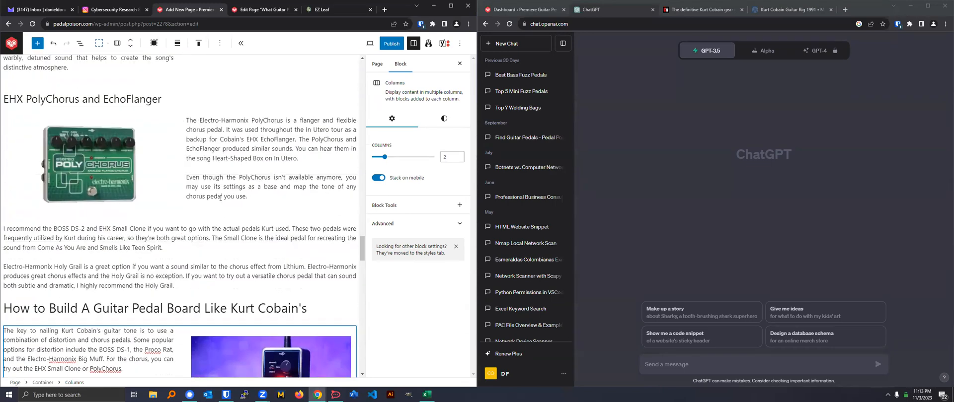
key(BackSpace)
scroll(221, 216, up, 15)
drag(316, 332, 38, 209)
scroll(191, 192, up, 10)
scroll(173, 214, up, 10)
key(BackSpace)
scroll(65, 209, up, 10)
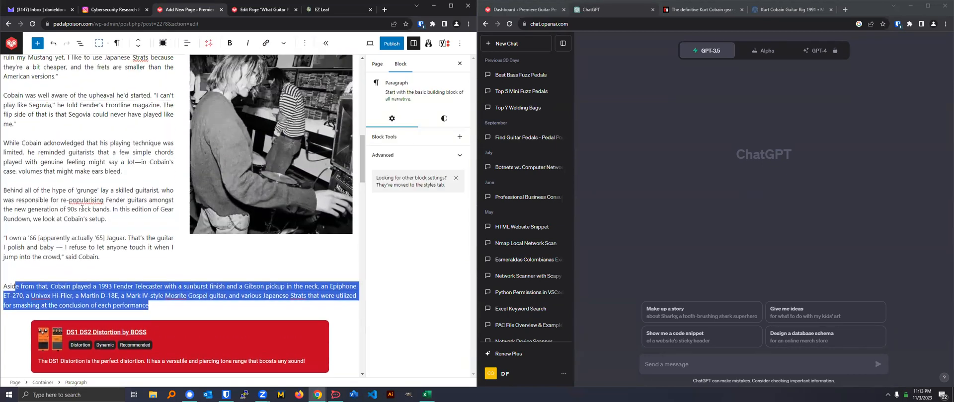
- Select the Cobain photo beside the introduction, maximize the browser window, and open the Media Library to replace the photo
scroll(88, 205, up, 2)
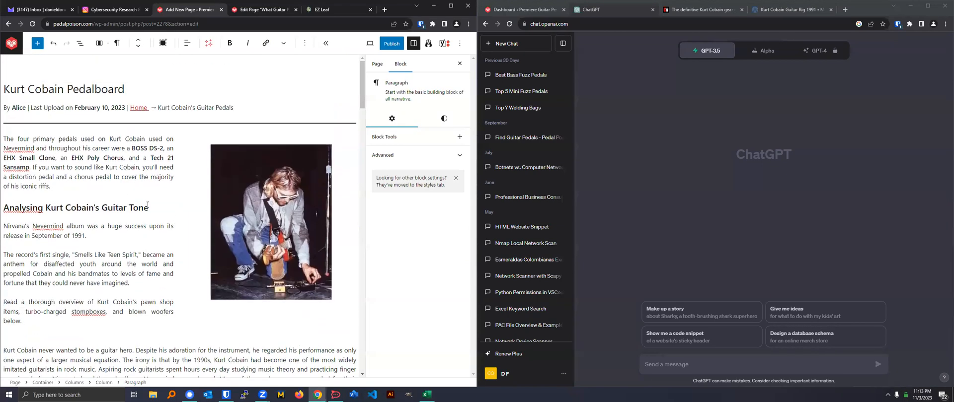
click(289, 172)
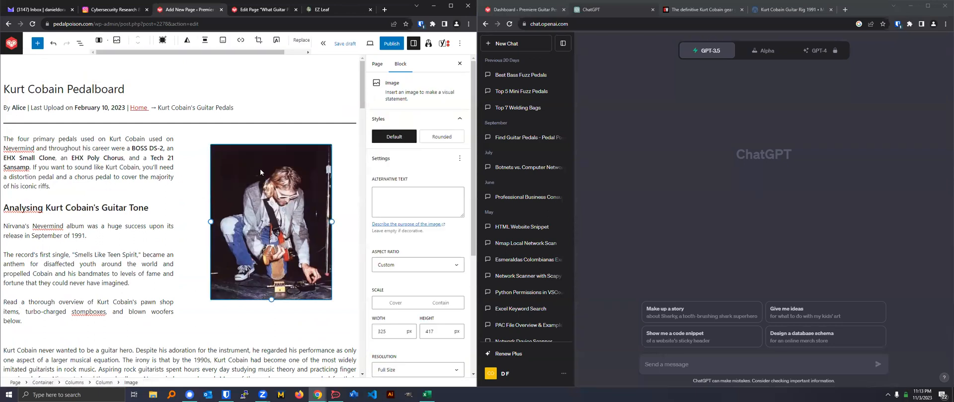
right_click(275, 209)
click(263, 206)
click(451, 5)
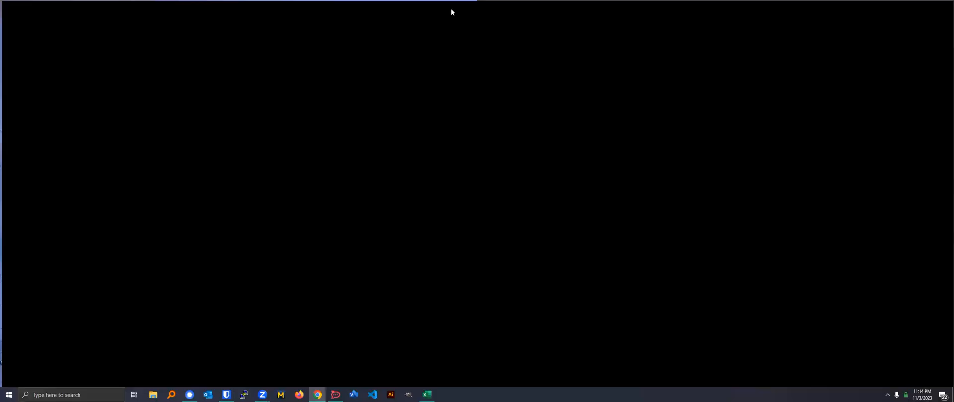
click(301, 40)
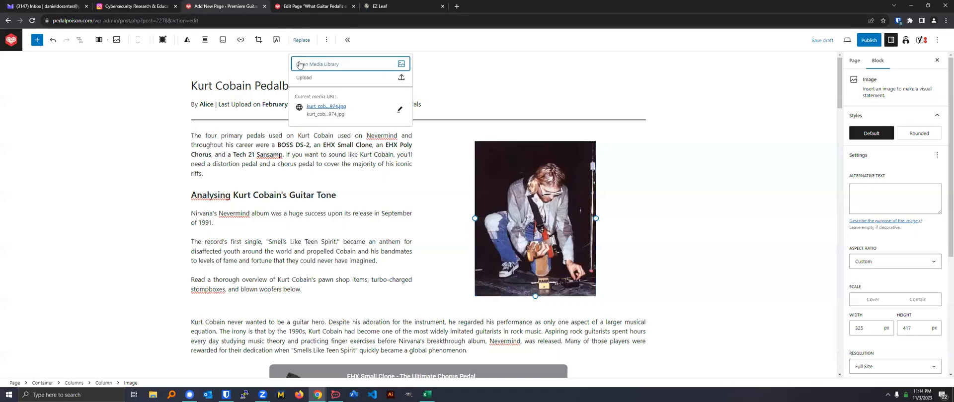
click(300, 64)
- Upload kurt-cobain-pedalboard from the Downloads folder and use it as the replacement image
click(31, 64)
click(477, 196)
scroll(36, 64, up, 4)
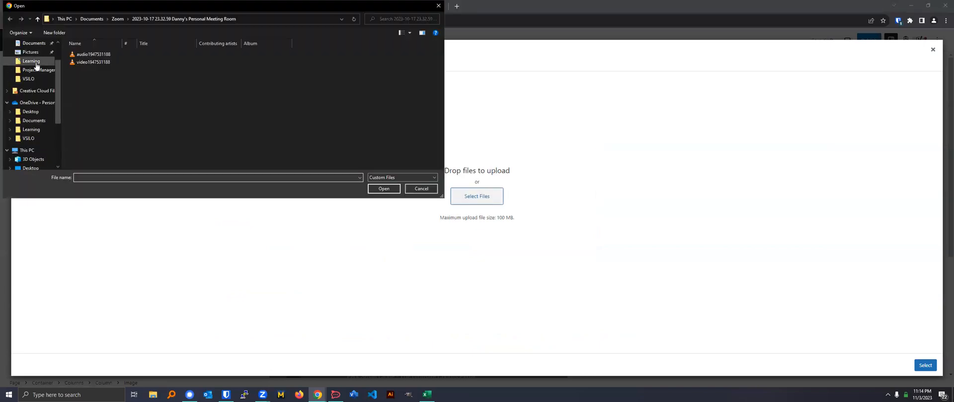
click(36, 68)
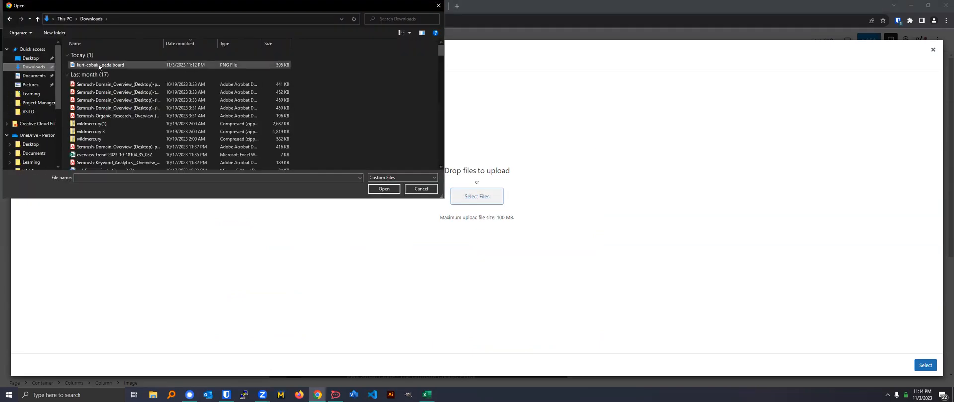
double_click(99, 64)
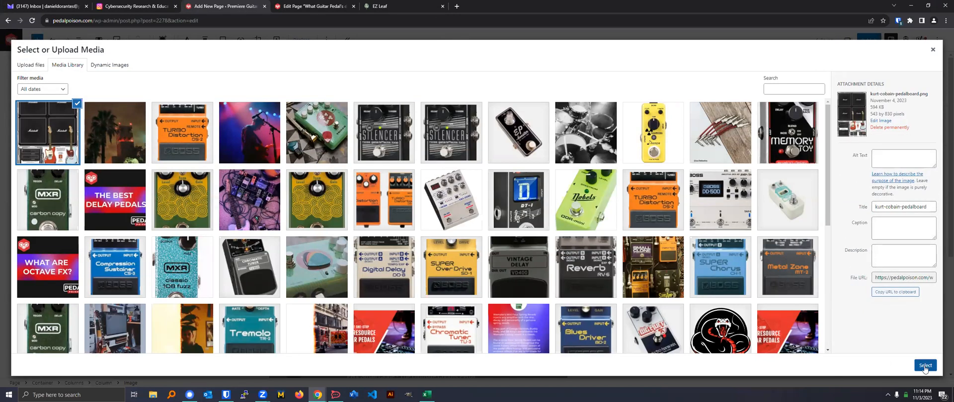
click(927, 367)
- Enlarge the rig diagram beside the introduction to 462 px wide
drag(549, 294, 543, 365)
scroll(547, 198, down, 3)
right_click(541, 178)
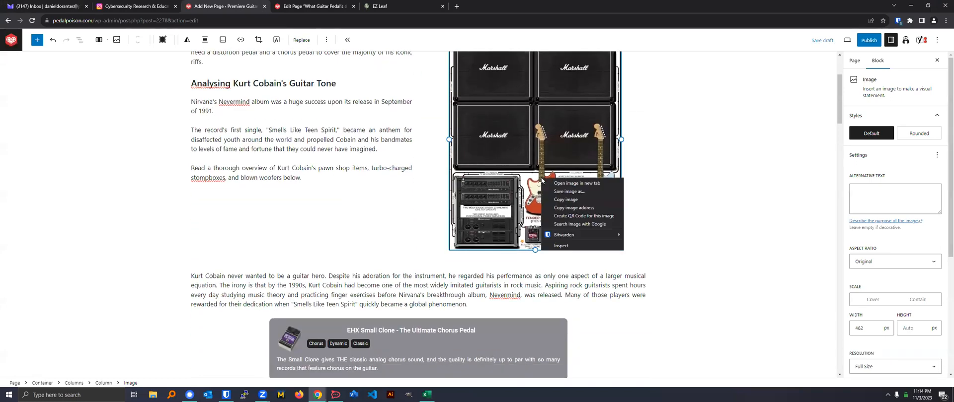
click(493, 198)
click(667, 260)
click(534, 160)
- Add the caption "Credit Reddit" beneath the rig diagram
scroll(535, 159, up, 3)
click(204, 40)
scroll(662, 329, down, 1)
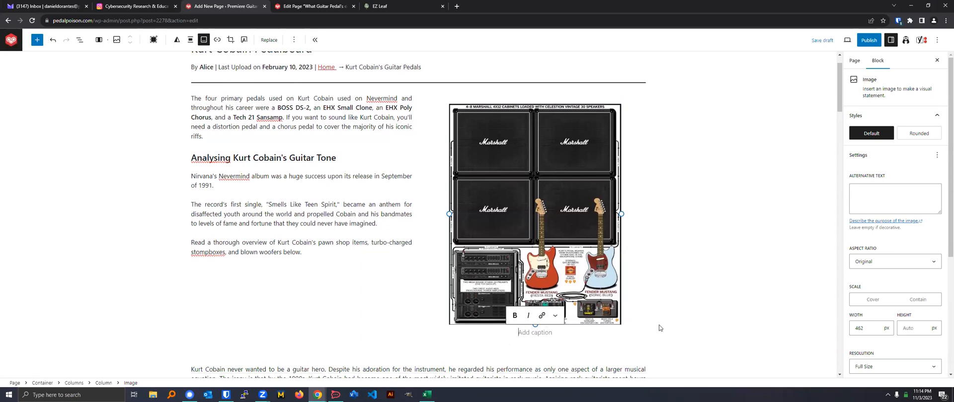
text(Credit Reddit.,c)
key(BackSpace)
key(BackSpace)
text(com)
key(BackSpace)
key(BackSpace)
key(BackSpace)
key(BackSpace)
click(541, 315)
text(www.t)
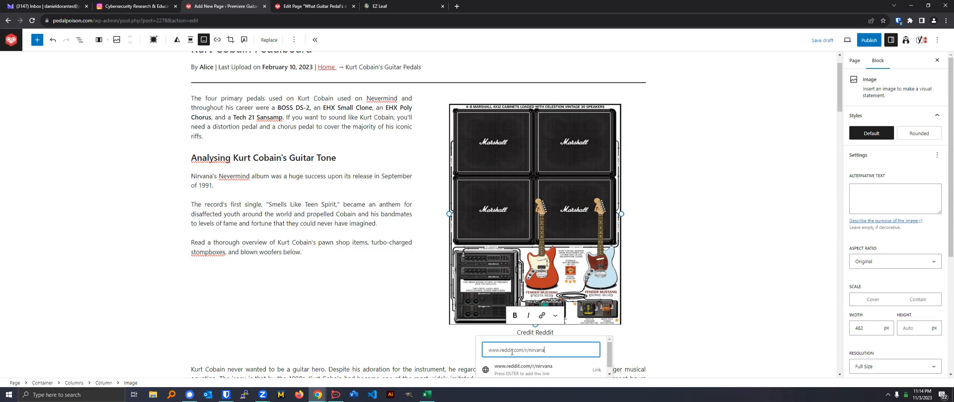
key(Return)
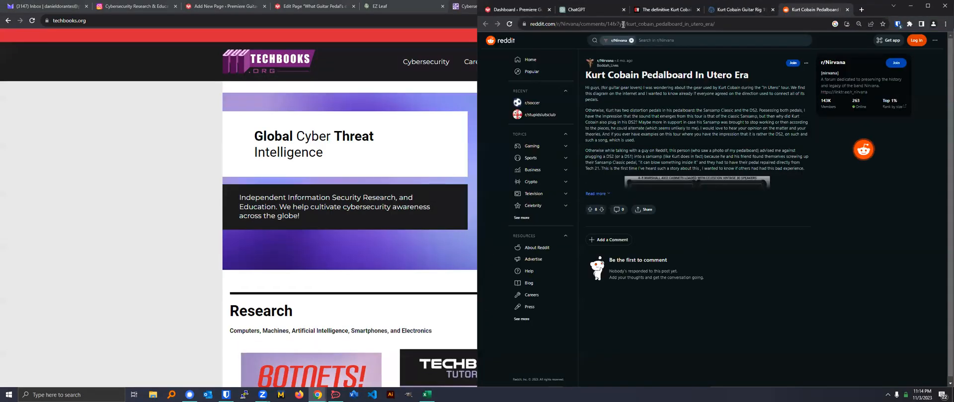
drag(581, 25, 515, 25)
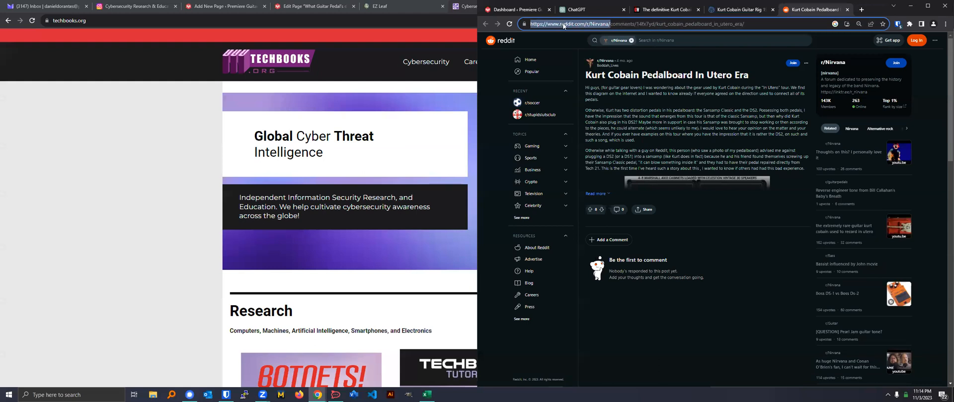
right_click(599, 26)
click(619, 70)
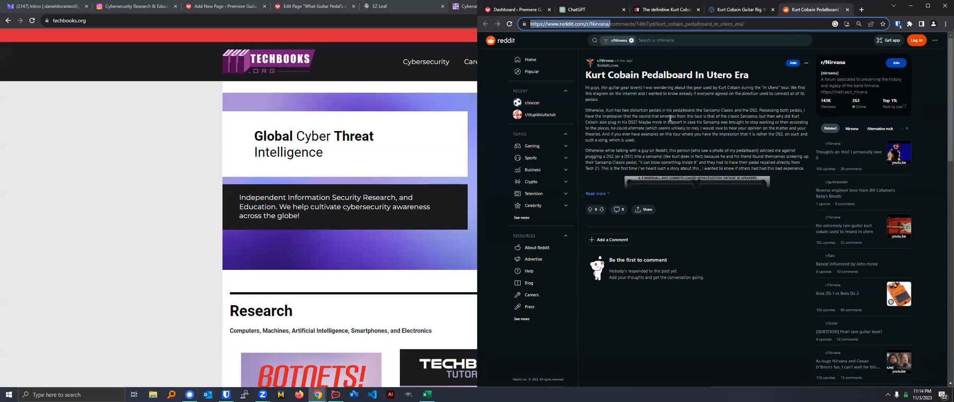
click(602, 196)
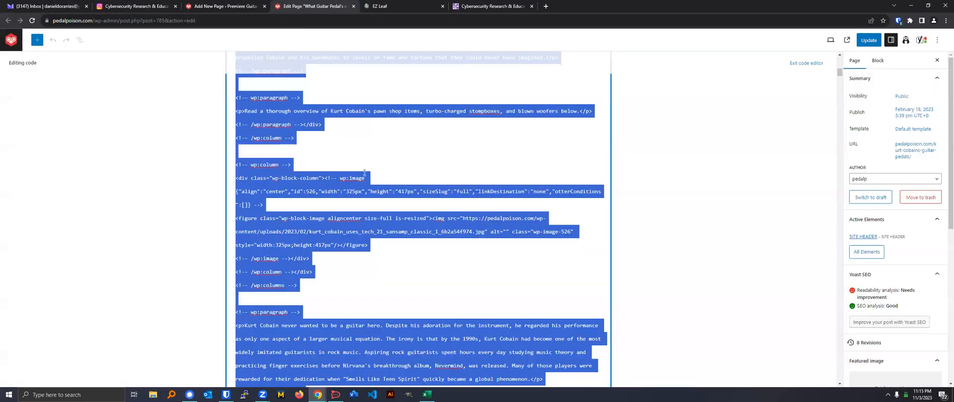
click(221, 11)
click(552, 332)
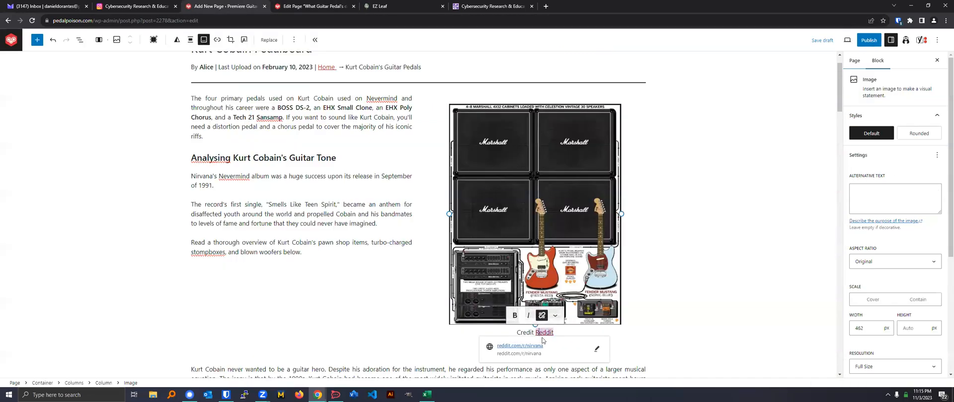
click(709, 288)
- Enlarge the rig diagram to 481 px wide
click(526, 186)
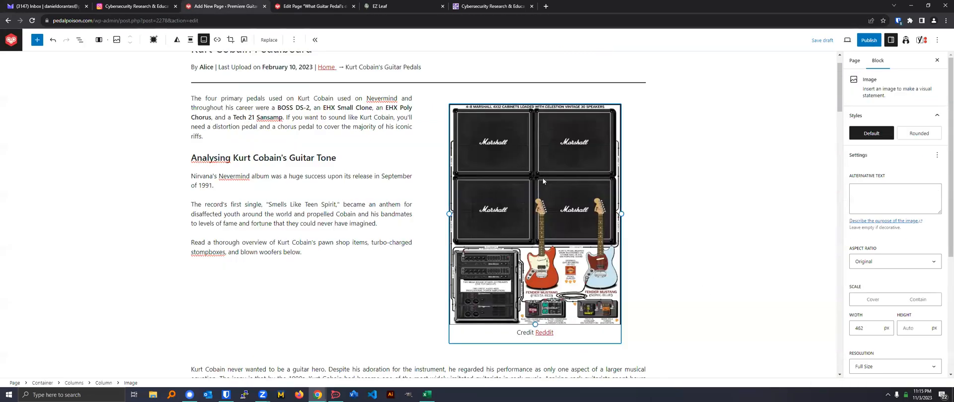
drag(535, 326, 535, 333)
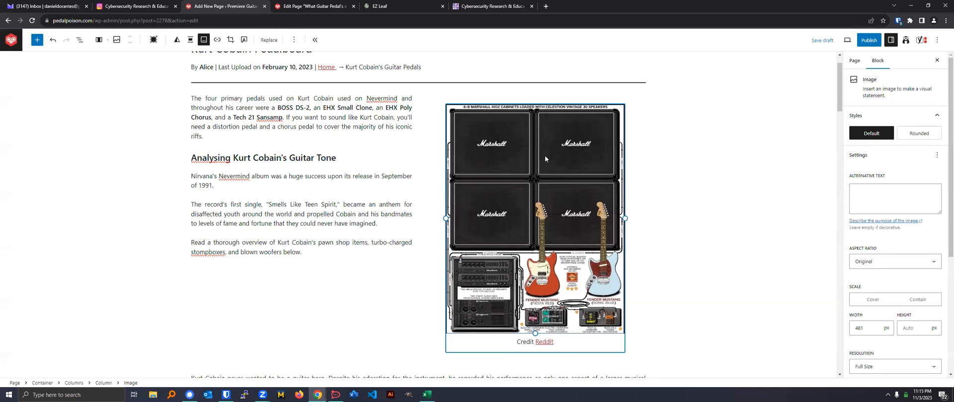
click(677, 305)
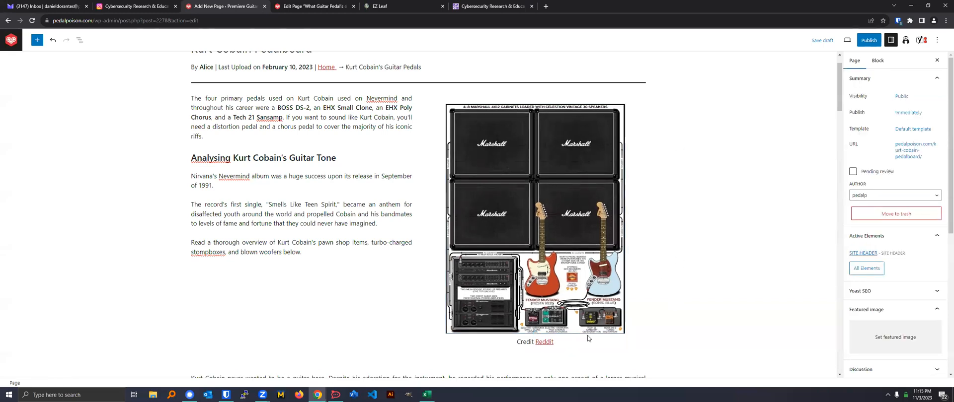
- Open the rig diagram in its own browser tab, examine the file name in its address, and close that tab
click(547, 342)
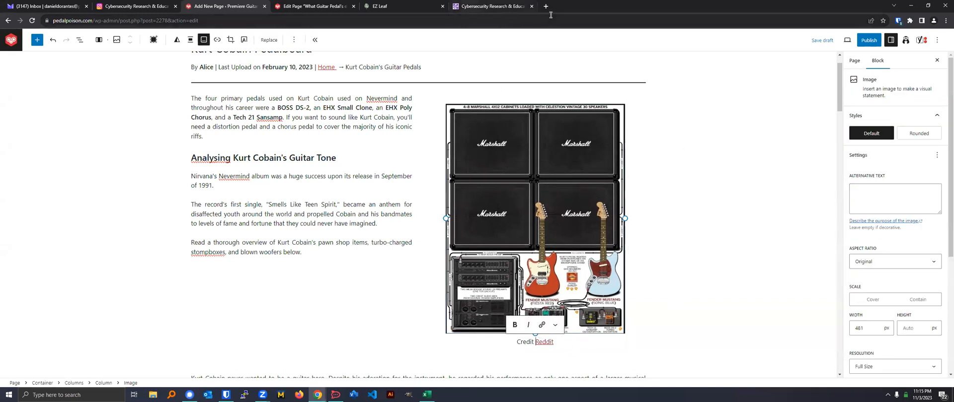
click(663, 214)
click(545, 195)
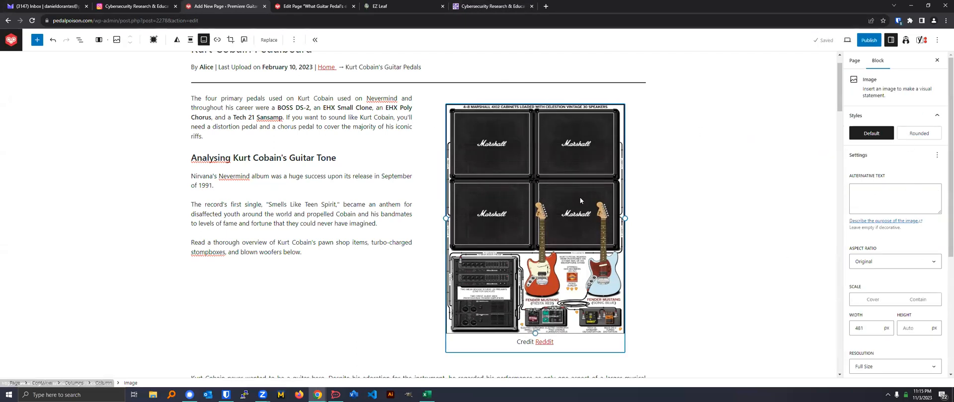
right_click(559, 196)
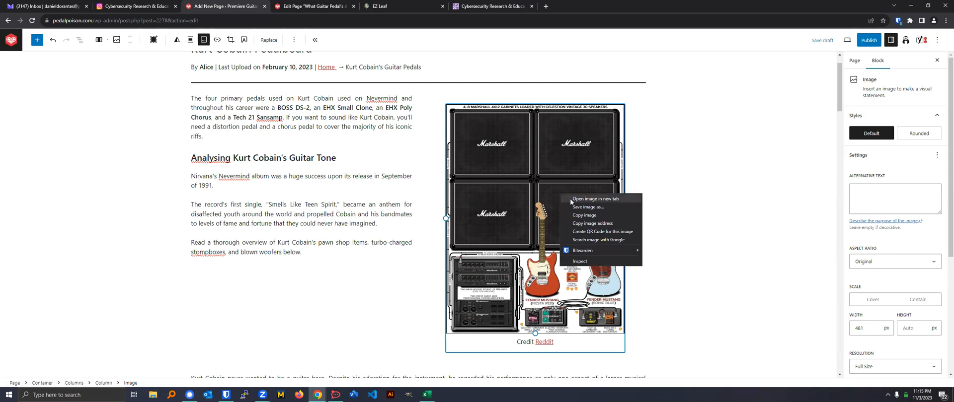
click(571, 200)
click(334, 8)
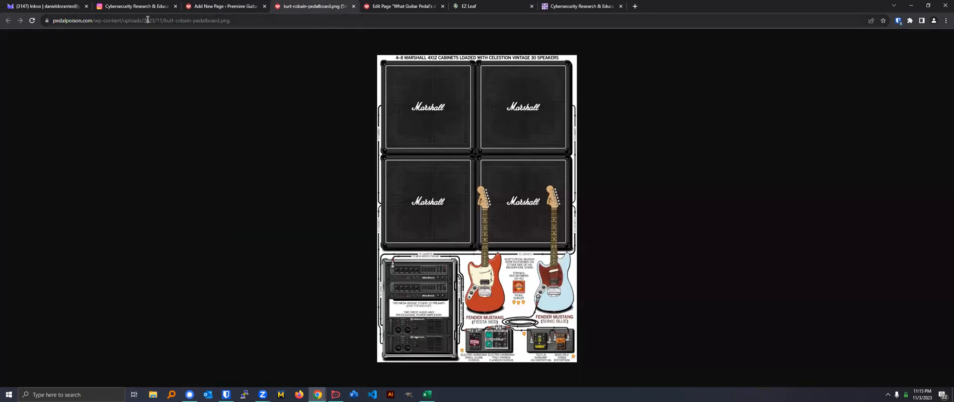
drag(165, 23, 248, 21)
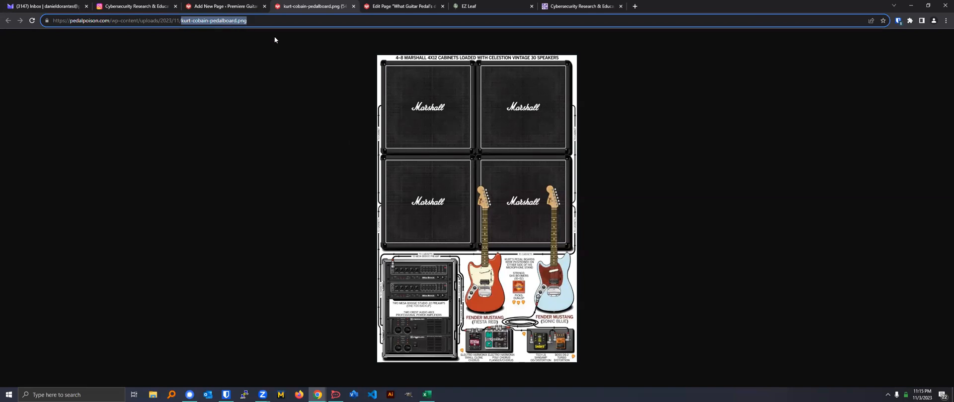
click(354, 6)
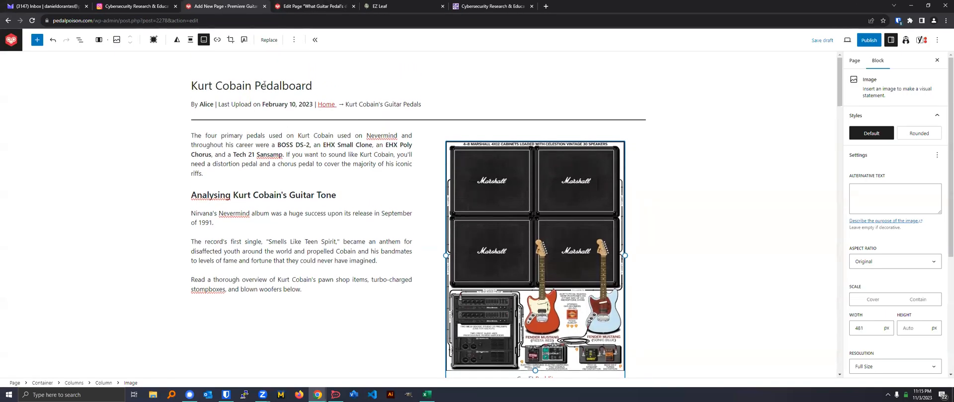
- Review the page from its title down to the DS1 DS2 Distortion card for leftover text
click(265, 85)
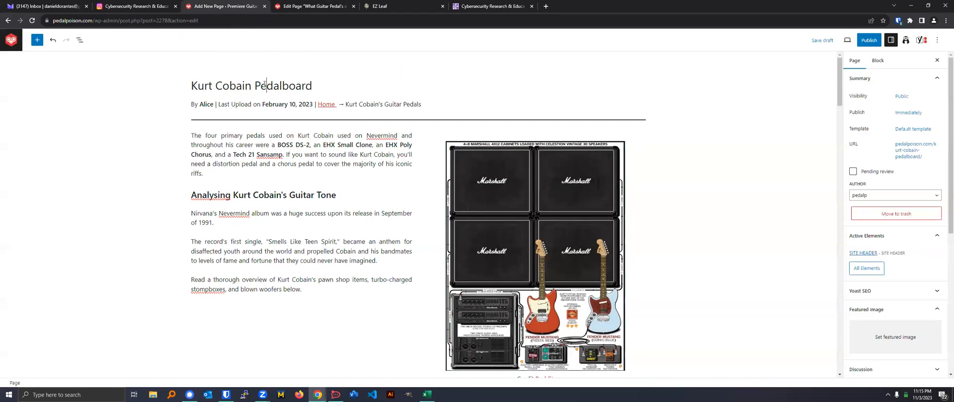
click(202, 79)
scroll(473, 194, down, 20)
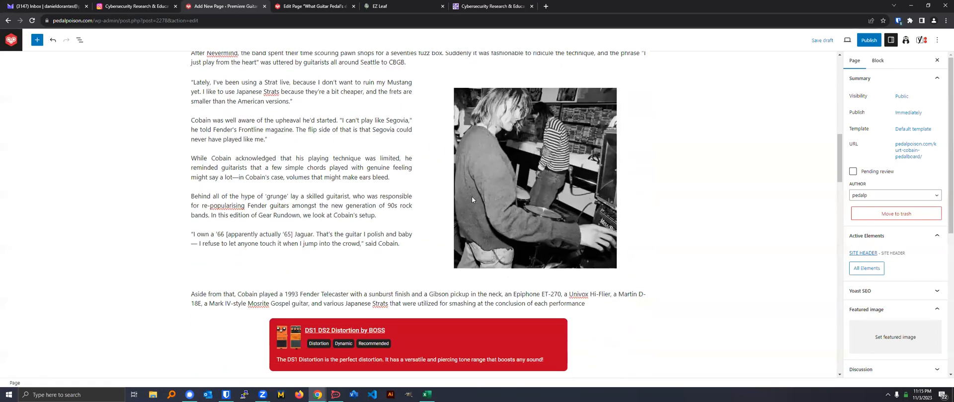
scroll(477, 200, up, 15)
scroll(478, 197, up, 5)
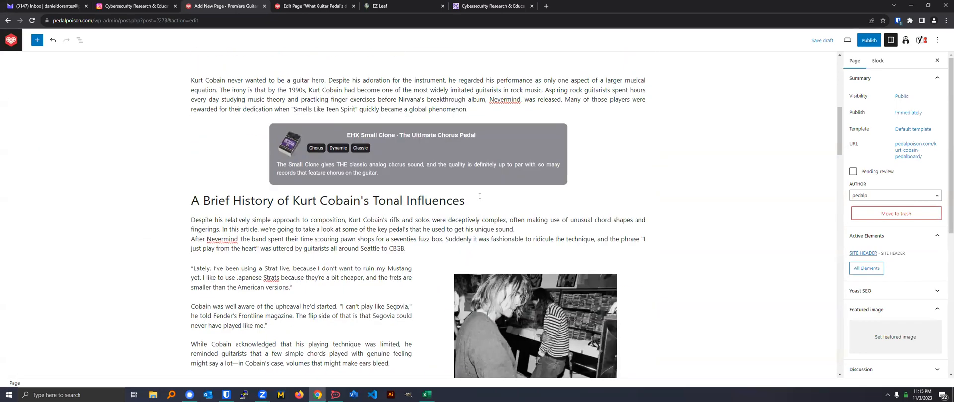
scroll(487, 198, up, 7)
scroll(496, 195, down, 2)
- Delete the introduction, the text under "Analysing Kurt Cobain's Guitar Tone", and the "Kurt Cobain never wanted to be a guitar hero" paragraph
click(310, 189)
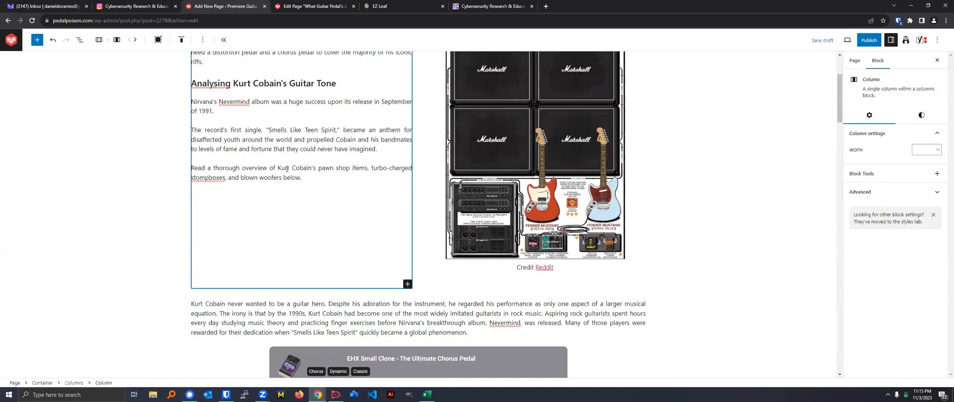
drag(302, 188, 192, 215)
key(BackSpace)
drag(204, 174, 191, 135)
key(BackSpace)
scroll(255, 244, down, 5)
drag(223, 194, 192, 154)
key(BackSpace)
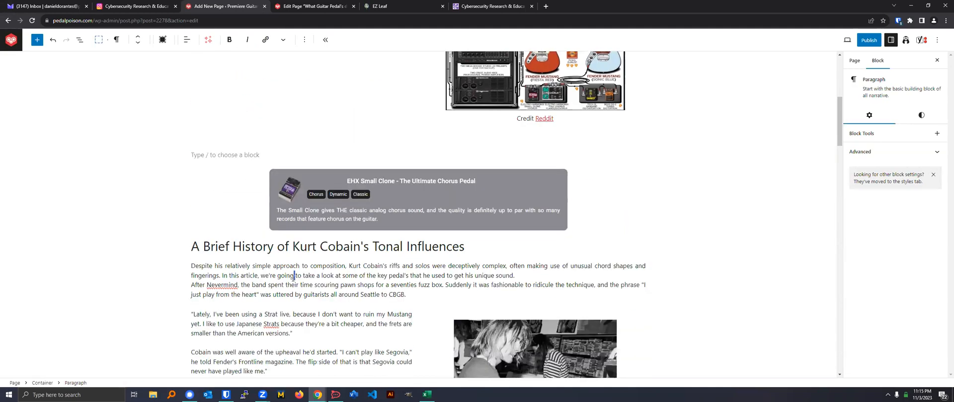
- Delete the text directly under "A Brief History of Kurt Cobain's Tonal Influences" and the "While Cobain acknowledged" paragraph
triple_click(293, 276)
key(BackSpace)
triple_click(293, 277)
key(BackSpace)
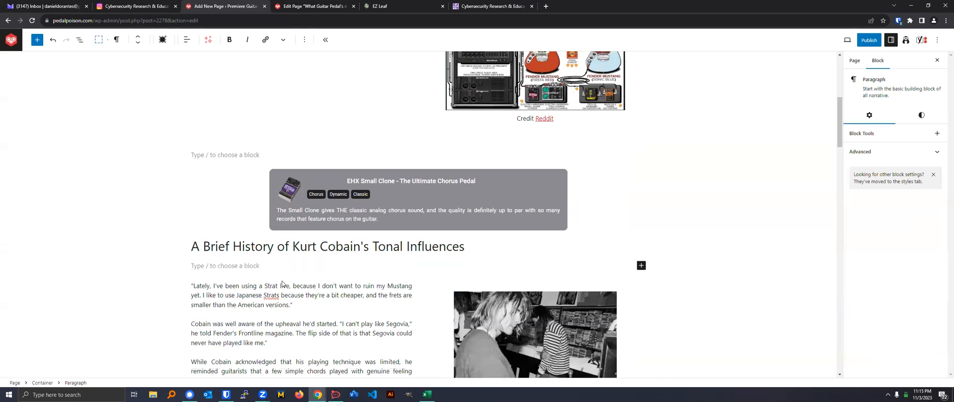
scroll(293, 276, down, 2)
triple_click(273, 254)
key(BackSpace)
- Delete the text from "Behind all of the hype" through the Jaguar quote, and the "Aside from that, Cobain played" paragraph
click(191, 179)
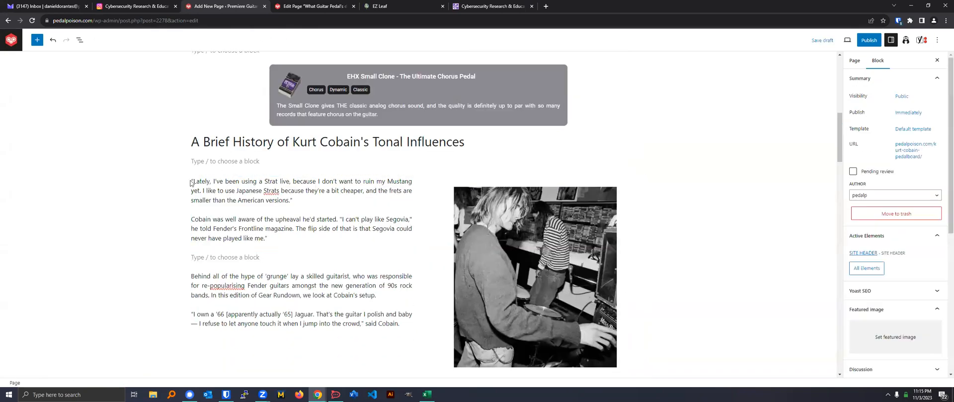
scroll(432, 288, down, 1)
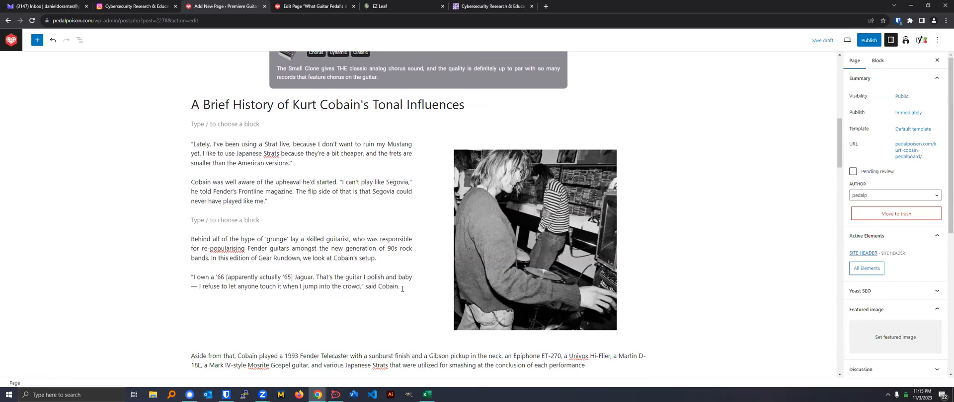
drag(403, 288, 192, 240)
key(BackSpace)
scroll(331, 249, down, 2)
triple_click(331, 250)
key(BackSpace)
- Replace the author's name in the byline under the page title and make it bold
scroll(415, 199, up, 10)
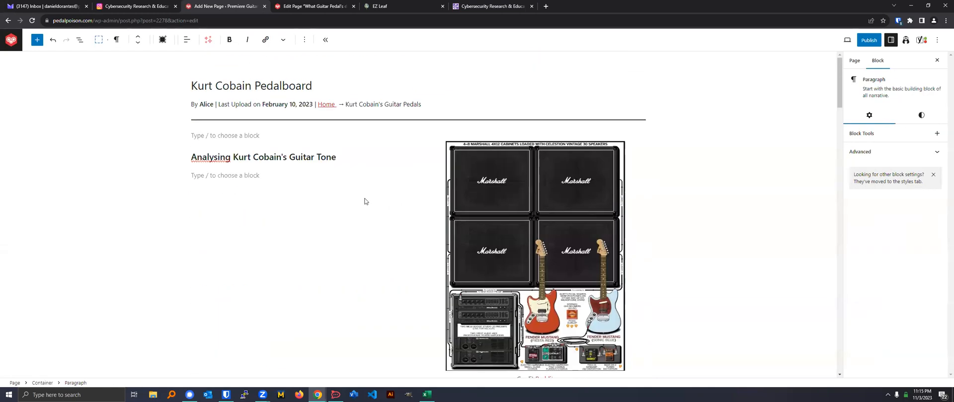
click(204, 105)
double_click(203, 105)
text(Habib)
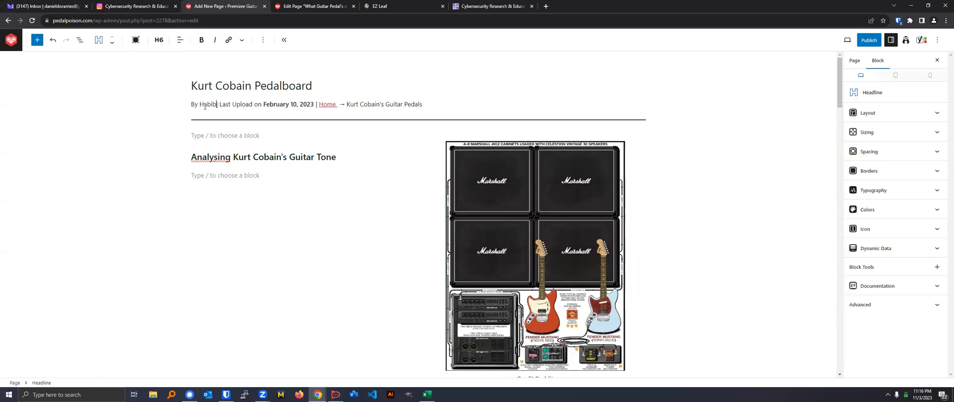
double_click(206, 105)
click(201, 40)
- Change the byline's last upload date to November 3rd, 2023
click(274, 104)
double_click(274, 104)
text(November)
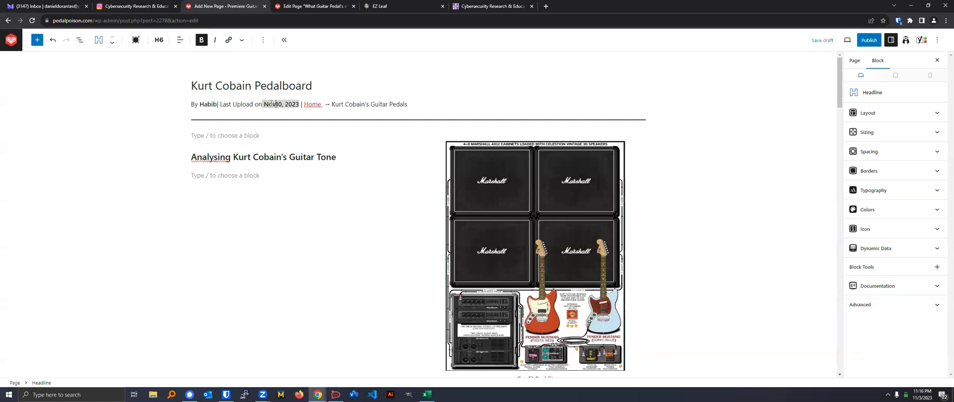
key(BackSpace)
key(BackSpace)
text(3)
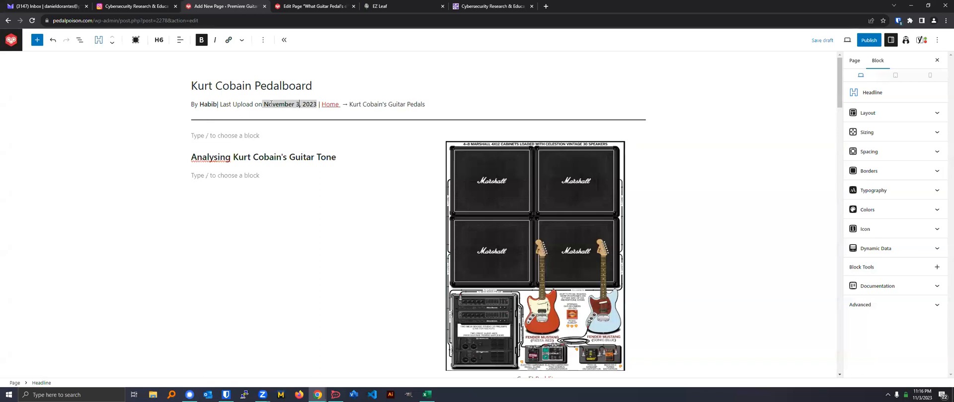
text(rd)
key(BackSpace)
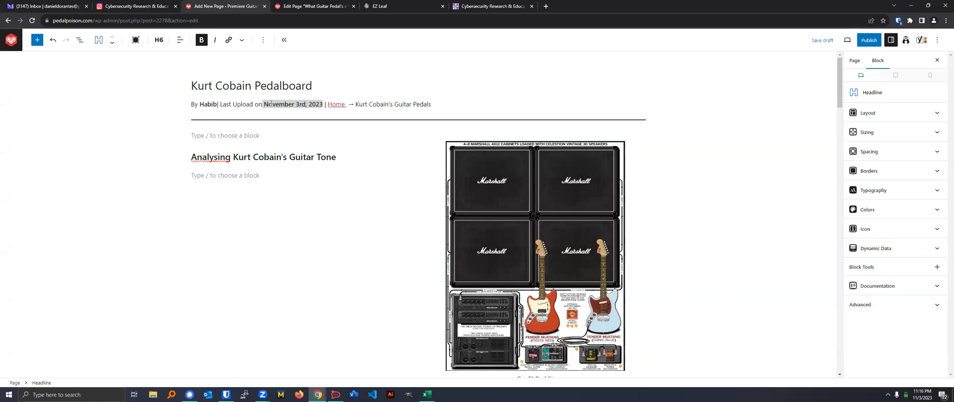
click(409, 100)
drag(430, 104, 369, 104)
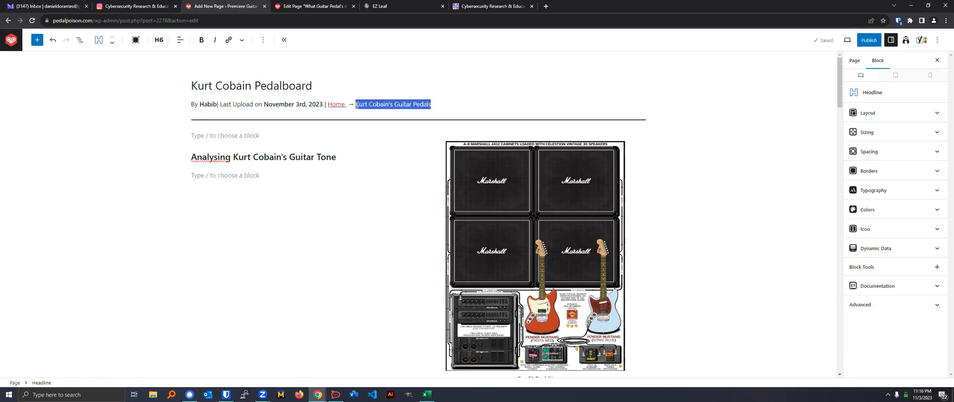
key(ctrl+v)
click(405, 104)
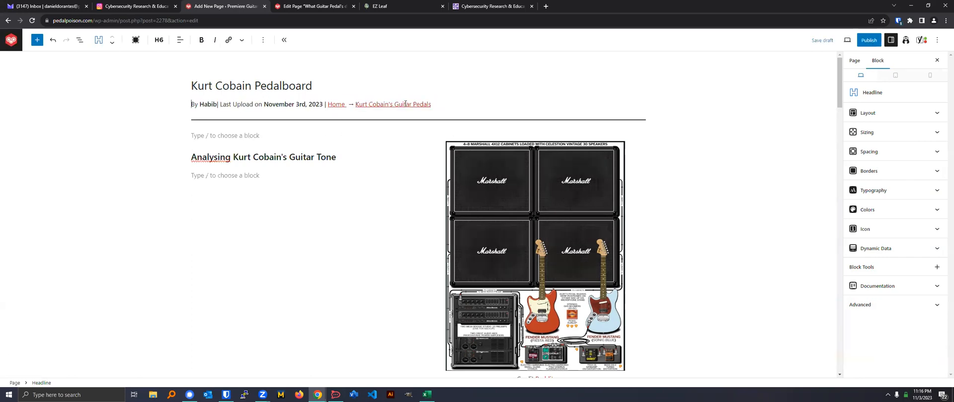
key(ctrl+z)
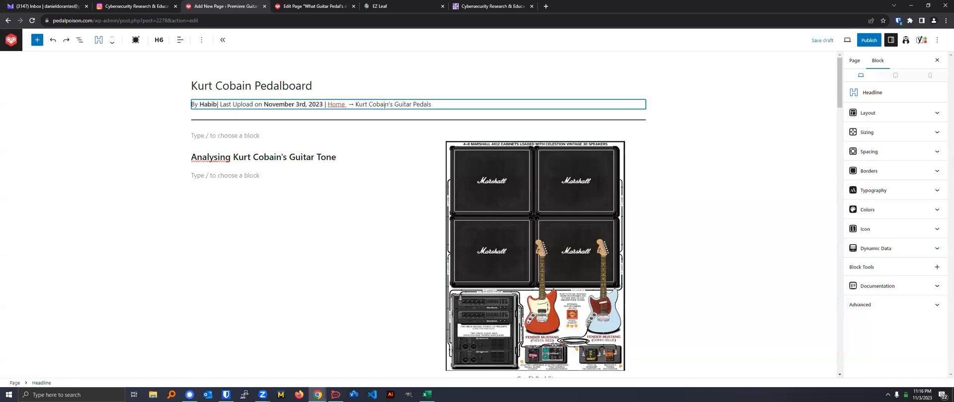
- Replace the breadcrumb text "Kurt Cobain's Guitar Pedals" after Home with "Kurt Cobain Pedalboard"
drag(357, 104, 443, 108)
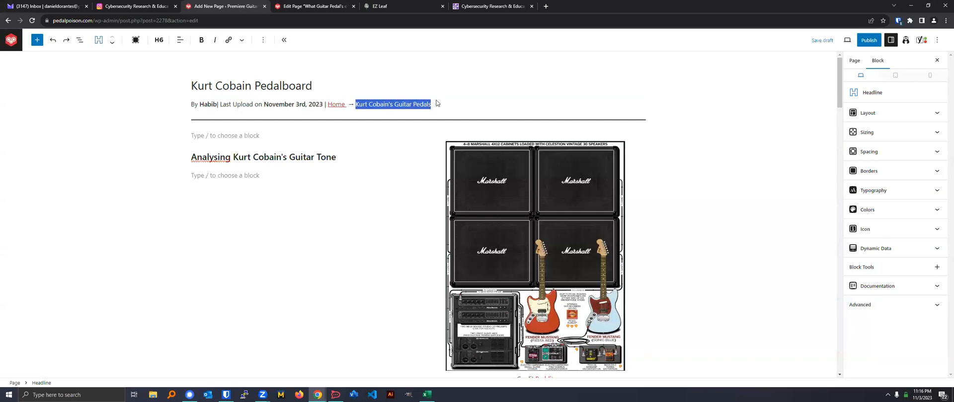
text(Kurt Cobain Pedalboard)
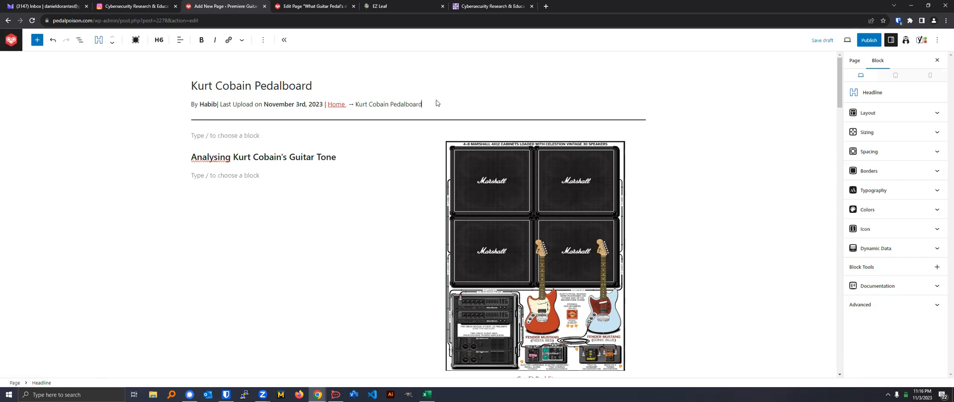
- Arrange the page editor and the research browser window side by side
key(Escape)
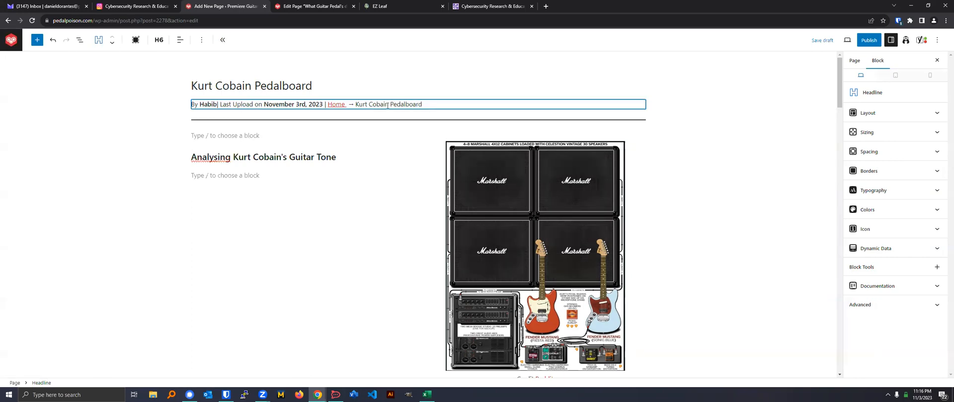
double_click(281, 86)
drag(282, 85, 198, 82)
click(215, 85)
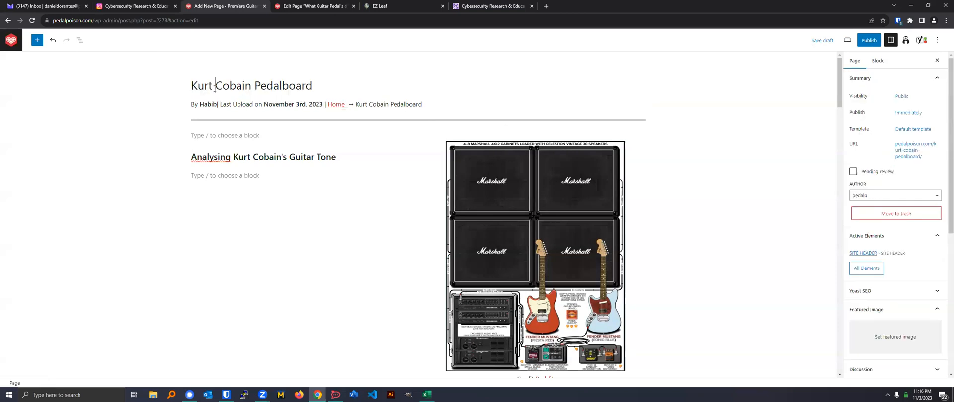
double_click(655, 3)
click(665, 7)
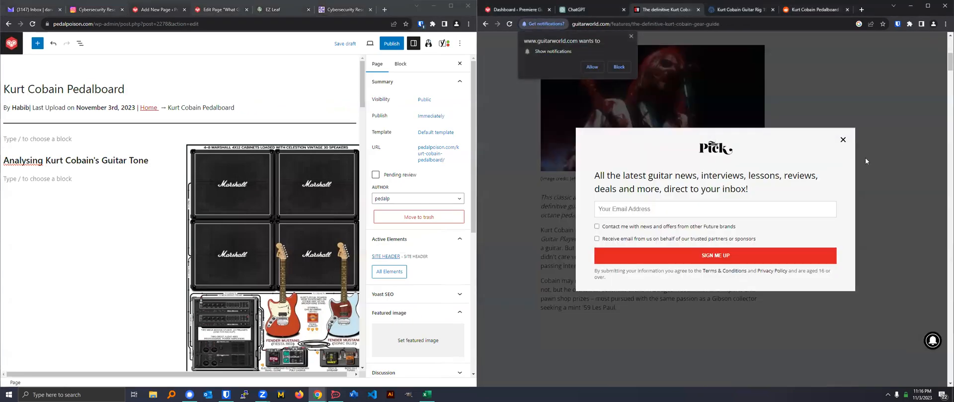
- Dismiss the newsletter pop-up on the Guitar World gear guide and close the Reddit pedalboard thread
click(843, 141)
click(846, 14)
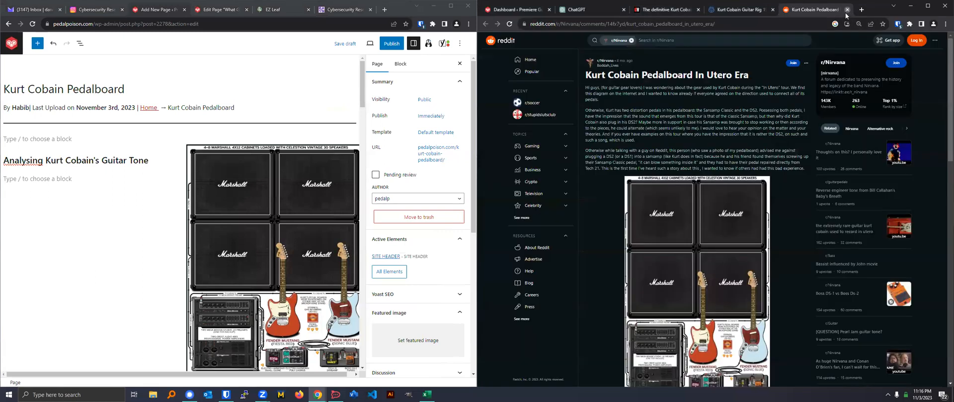
click(847, 9)
click(666, 10)
scroll(498, 37, up, 5)
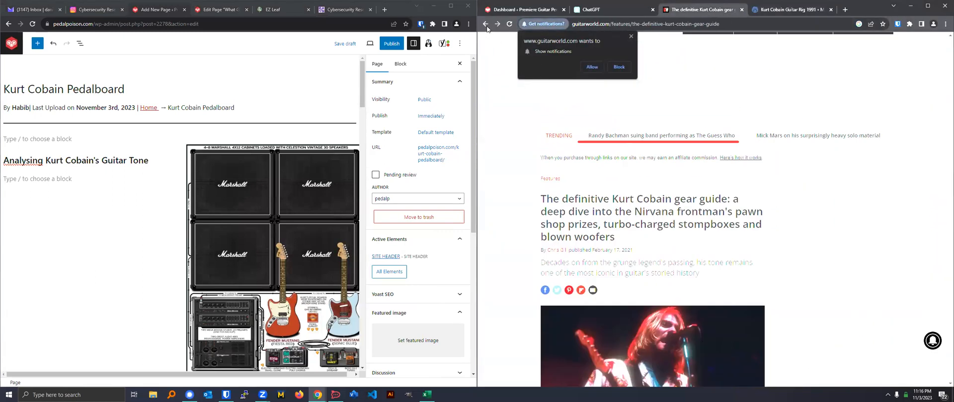
- Reopen the Google results for "kurt cobain pedalboard" and open MusicTeacher's "Kurt Cobain Guitar Rig 1991" result
middle_click(486, 25)
click(730, 10)
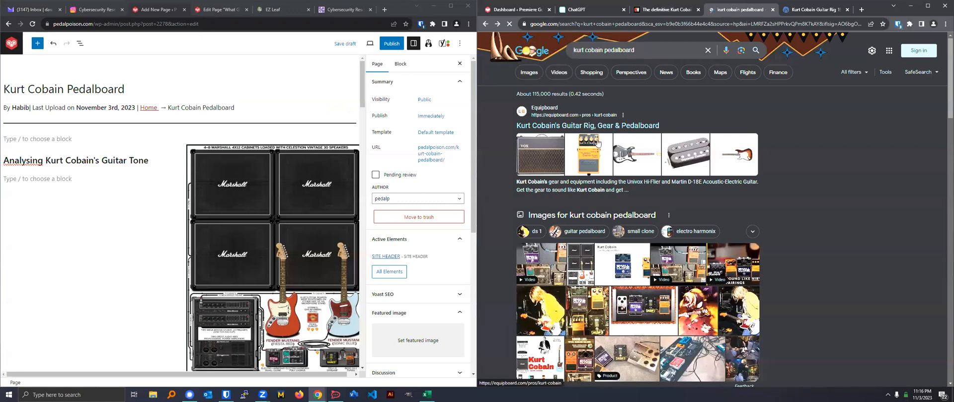
scroll(590, 201, down, 9)
click(570, 107)
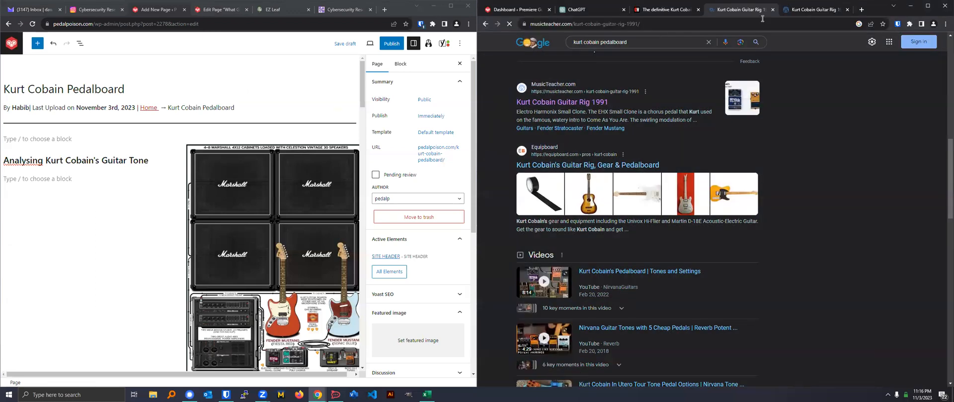
- Skim the opening sections of the Guitar World definitive Kurt Cobain gear guide
click(666, 10)
scroll(686, 175, down, 12)
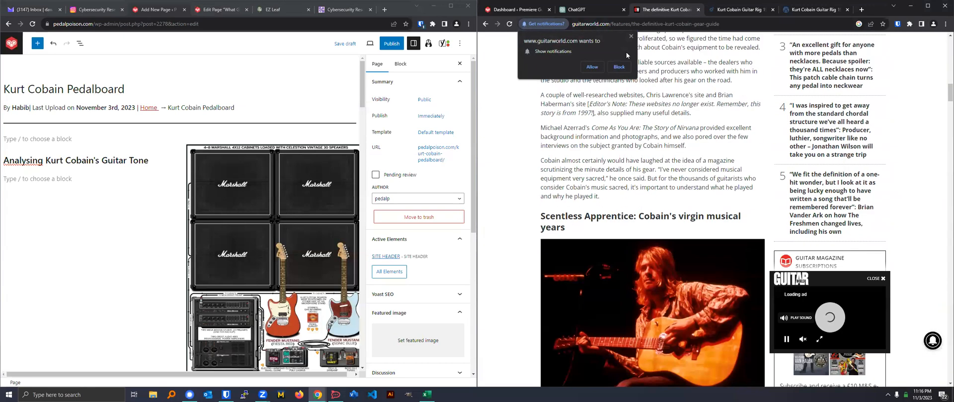
click(97, 245)
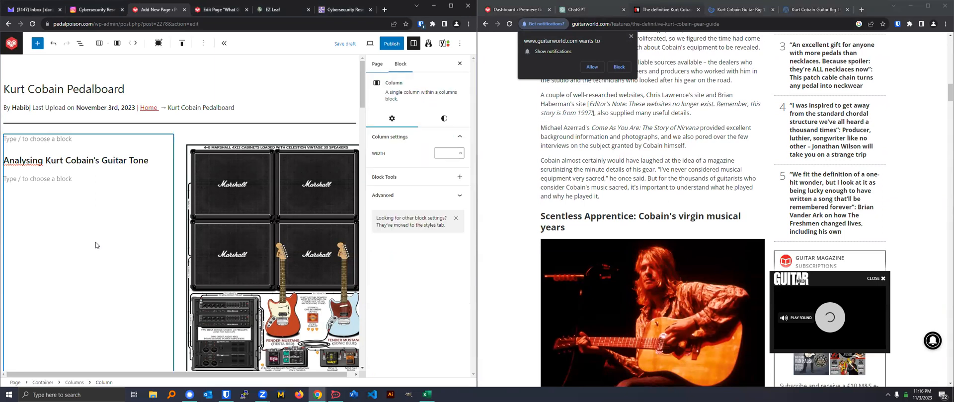
- Close the duplicate MusicTeacher page and examine the heading of the remaining "Kurt Cobain Guitar Rig 1991" article
click(742, 10)
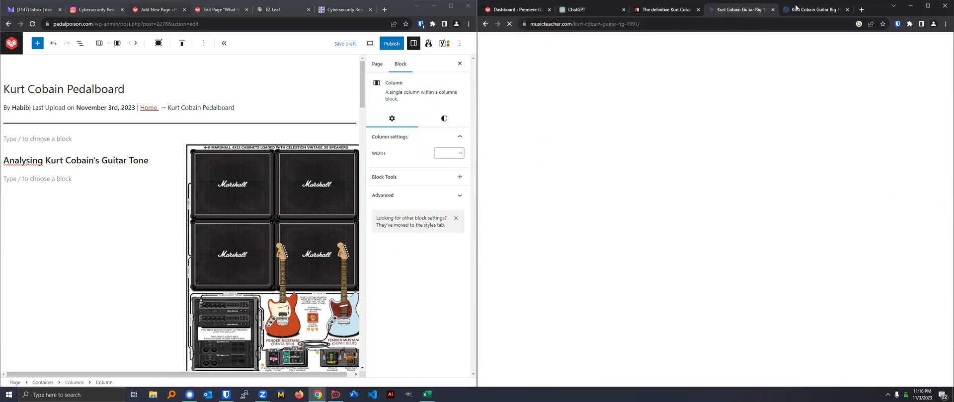
click(772, 9)
click(767, 9)
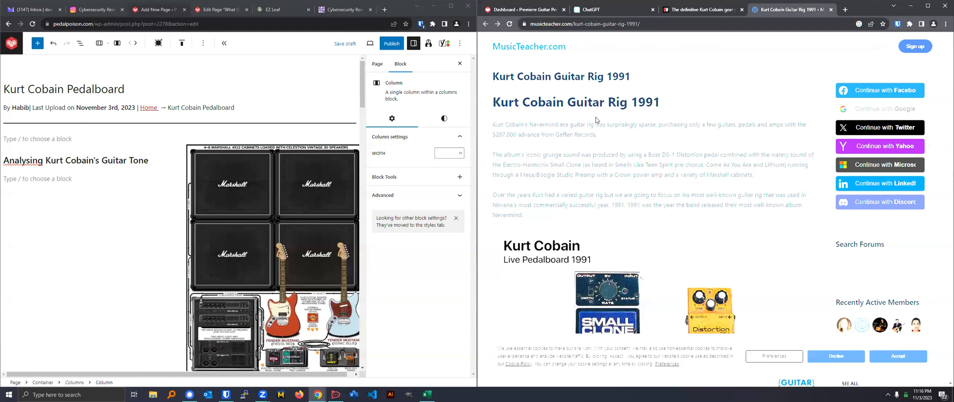
drag(660, 102, 563, 99)
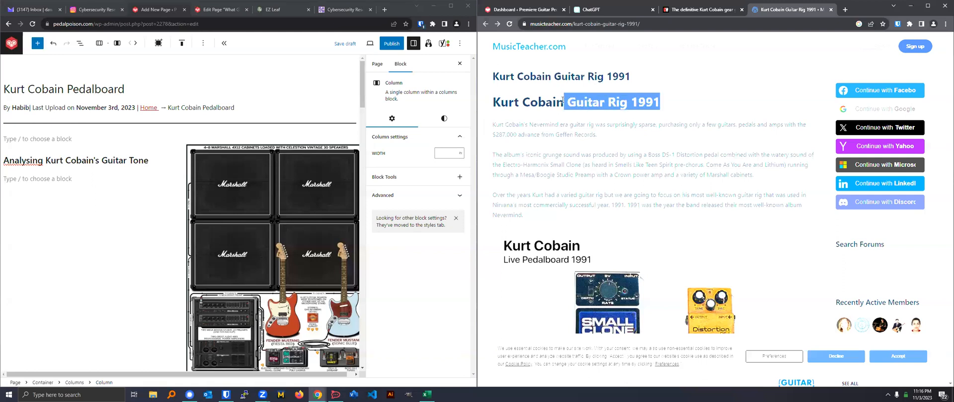
click(641, 104)
drag(625, 104, 514, 103)
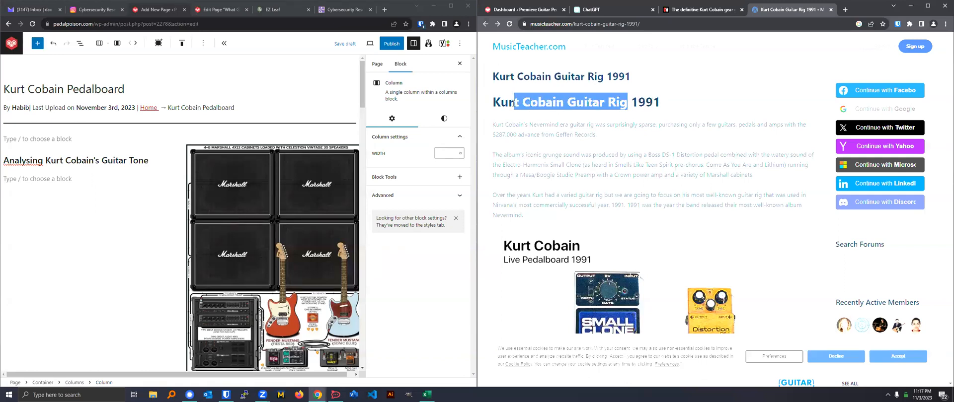
click(618, 103)
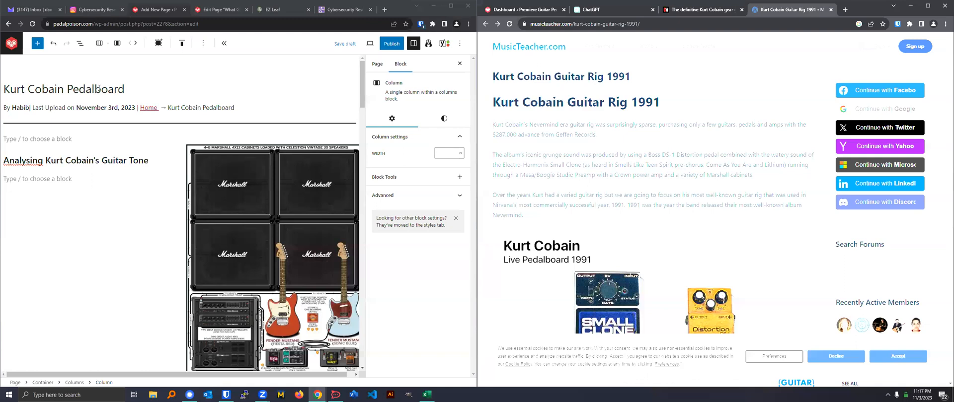
- Extend the WordPress page title to "Kurt Cobain Pedalboard Setup"
triple_click(99, 88)
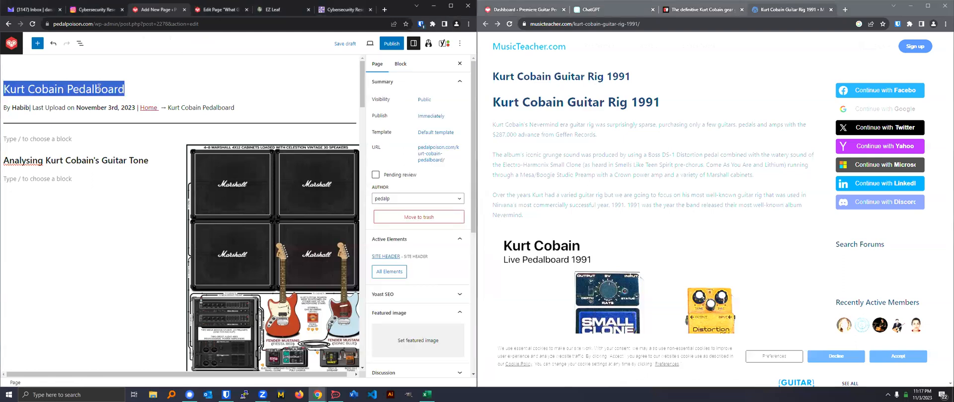
click(42, 88)
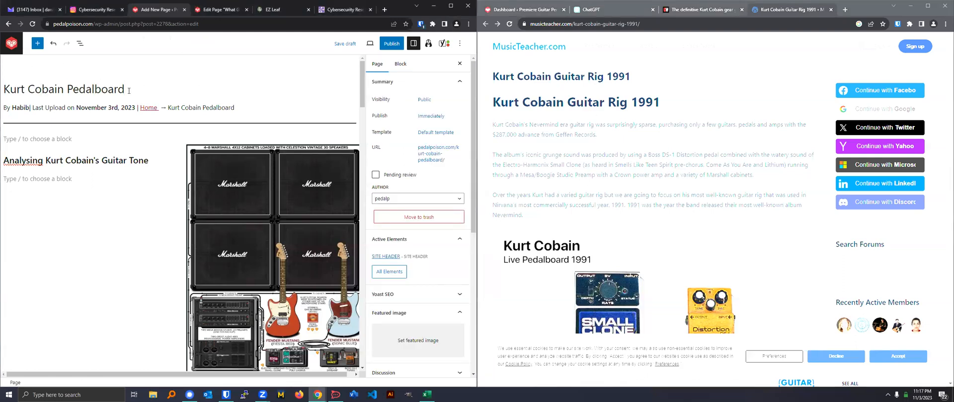
text(Setup)
- Review the pedals, guitars and amplifiers sections of the MusicTeacher article, and close the video ad on the Guitar World guide
click(623, 133)
scroll(646, 151, down, 3)
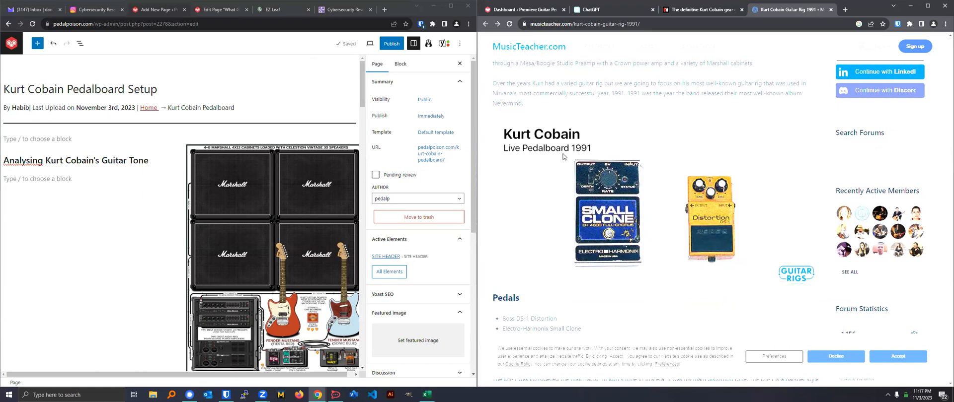
scroll(590, 164, down, 2)
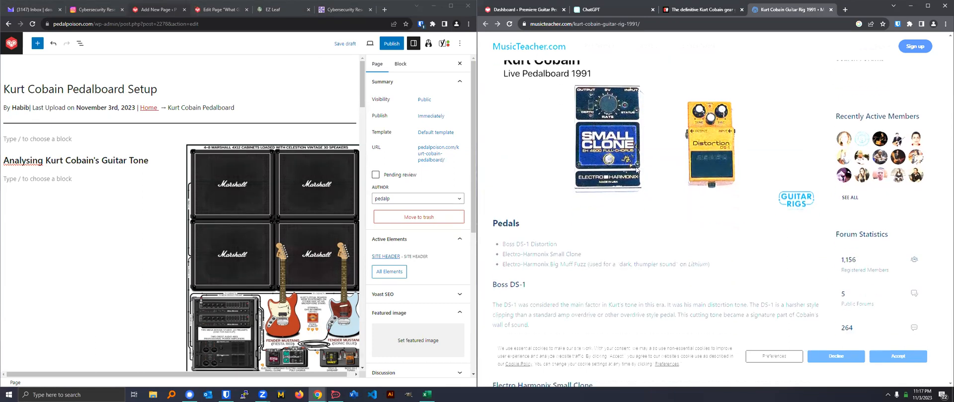
scroll(633, 174, down, 10)
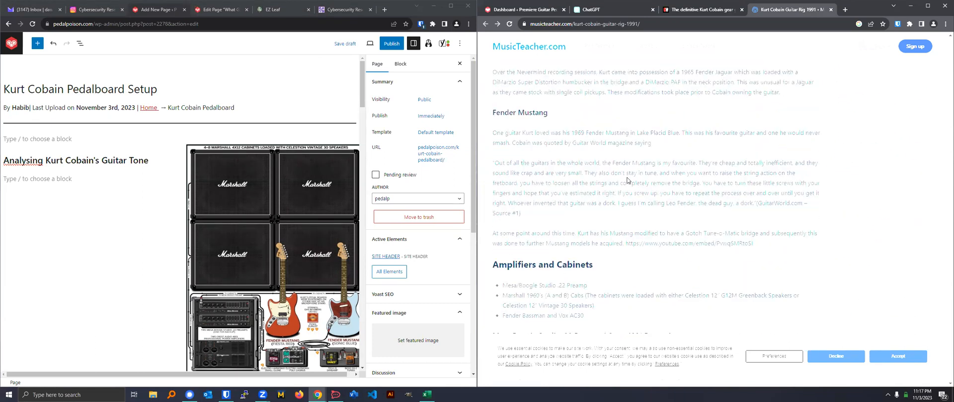
scroll(628, 180, up, 5)
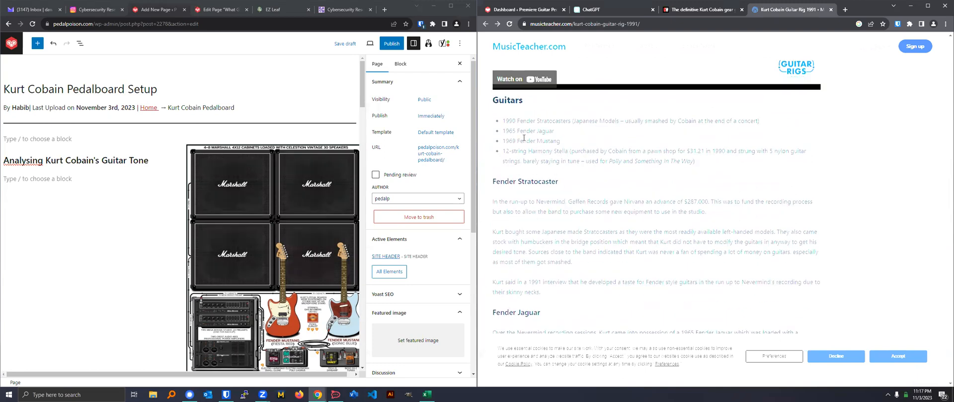
scroll(524, 138, down, 12)
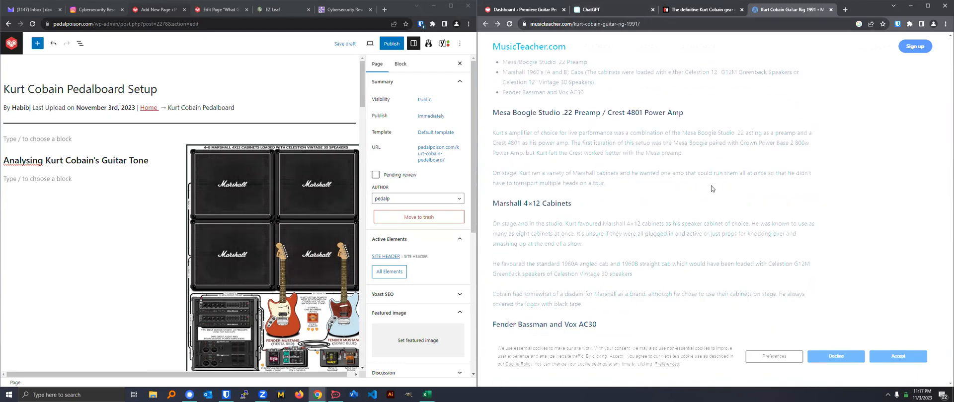
scroll(713, 189, down, 4)
click(686, 11)
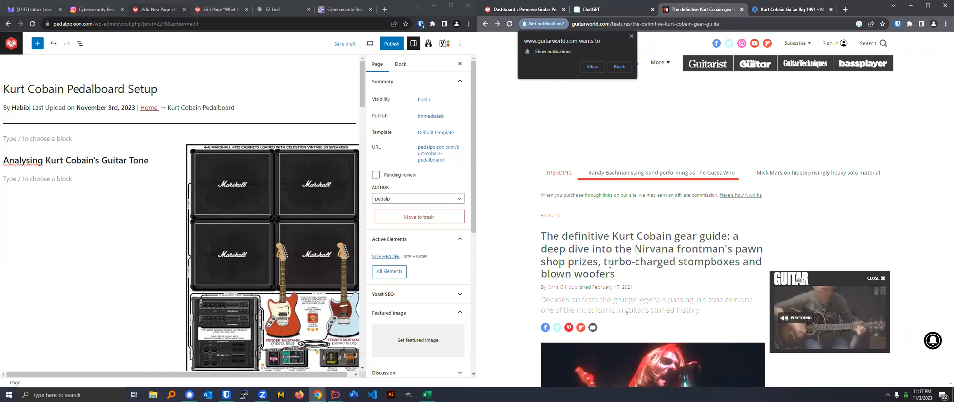
click(876, 278)
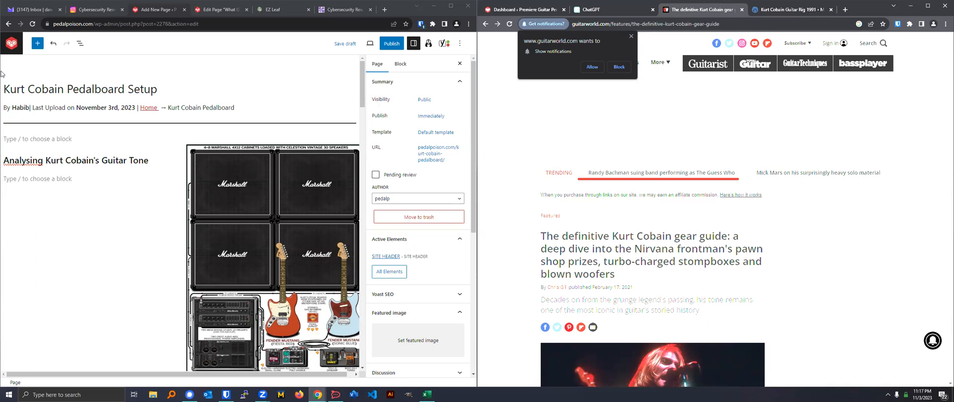
- Switch to ChatGPT and begin a new message with "Hi there,"
click(5, 90)
click(579, 5)
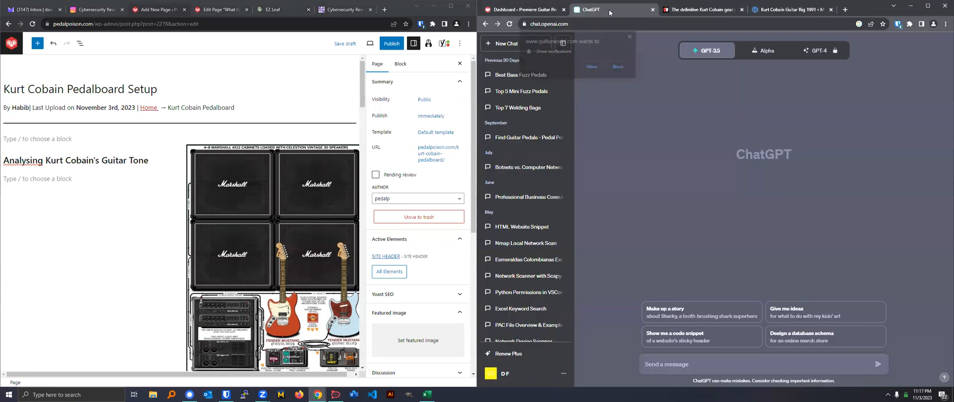
triple_click(47, 89)
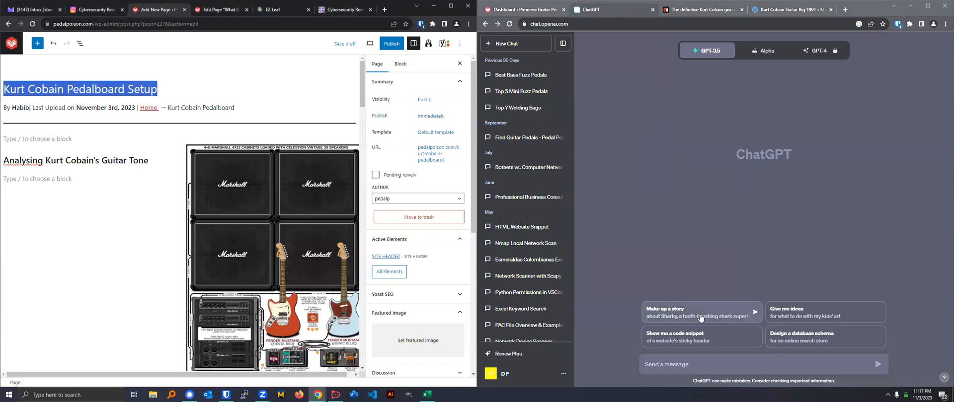
click(679, 363)
text(H)
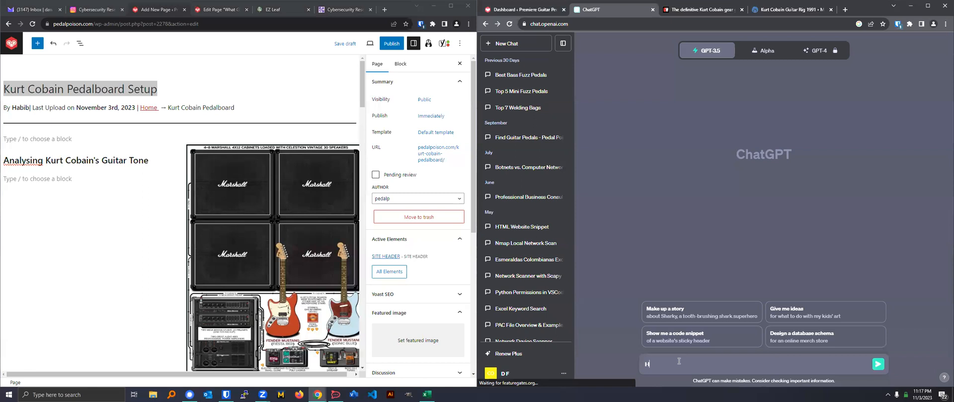
text(i there,)
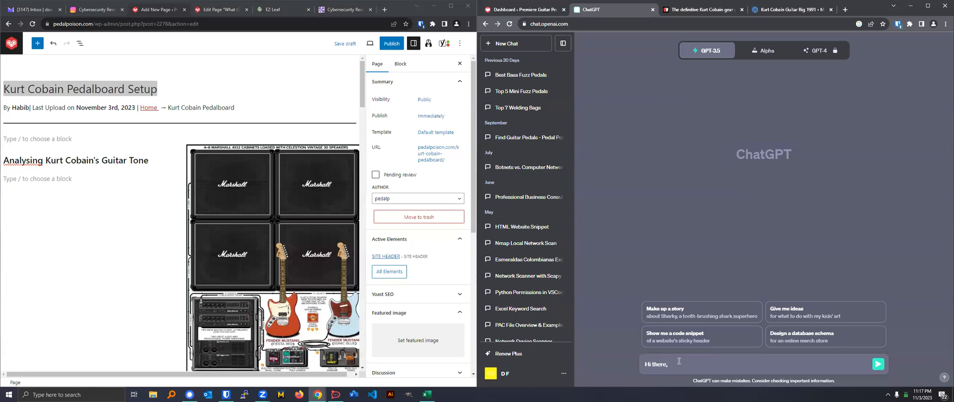
key(shift+Return)
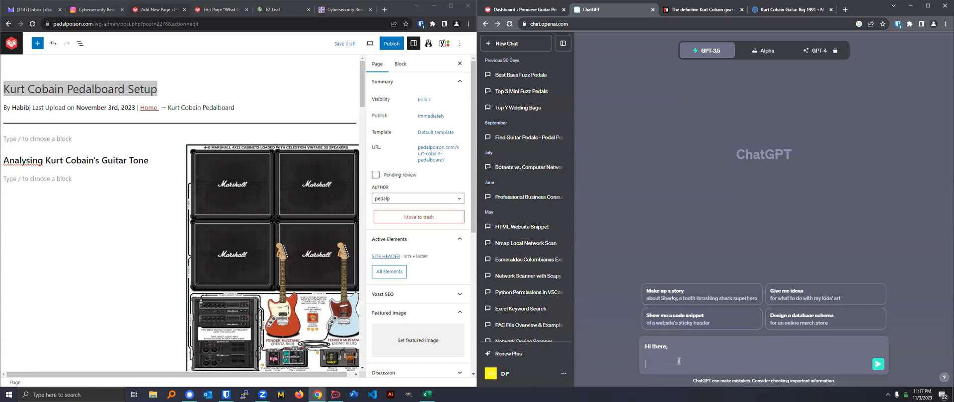
key(BackSpace)
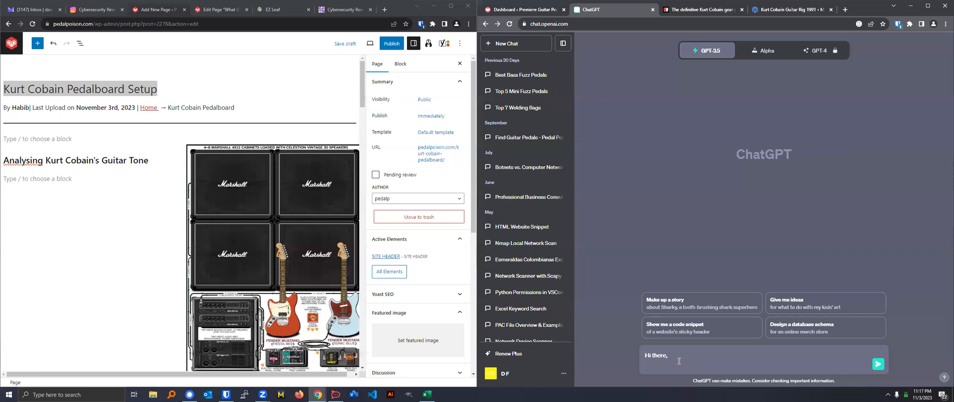
key(BackSpace)
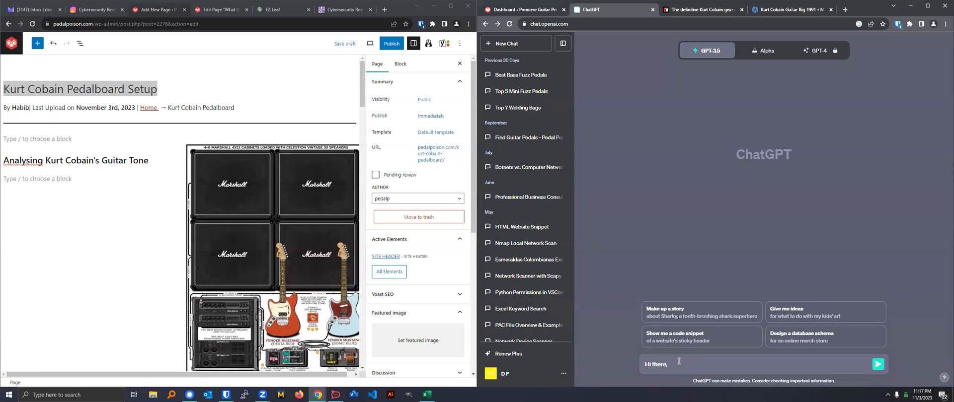
- Continue the message with "please help me write an article about kurt cobain's pedalboard setup"
text(we are)
key(BackSpace)
key(BackSpace)
key(BackSpace)
key(BackSpace)
text(please help me )
text(write a c)
text(rticle about )
text(kurt cob)
text(ain's pe)
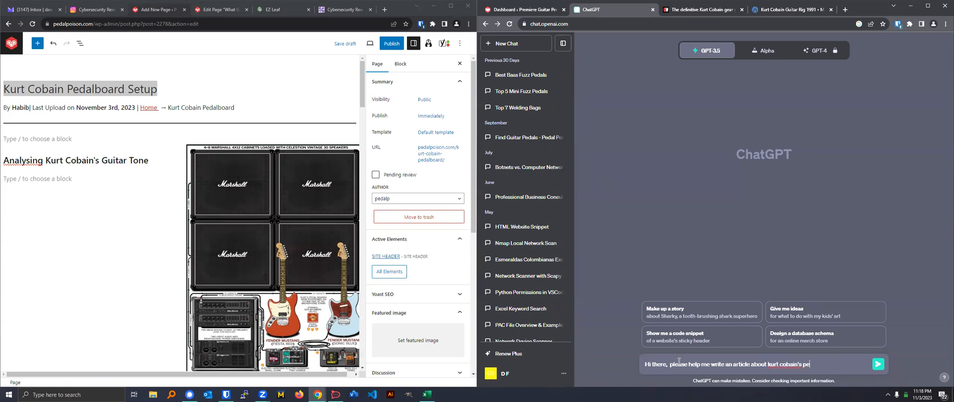
text(dalboard set)
- Add "Please give me the top 5 best titles for this article?" to the prompt and send it
text(up. Please giv)
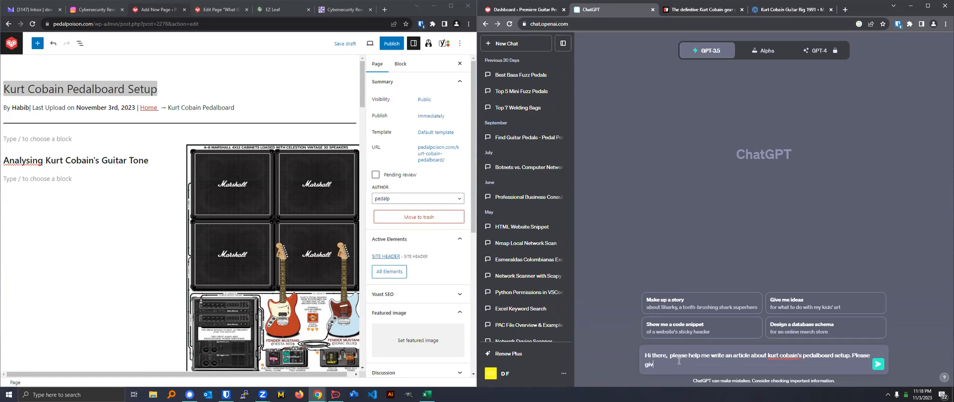
text(e me the top 5 best titles for this article?)
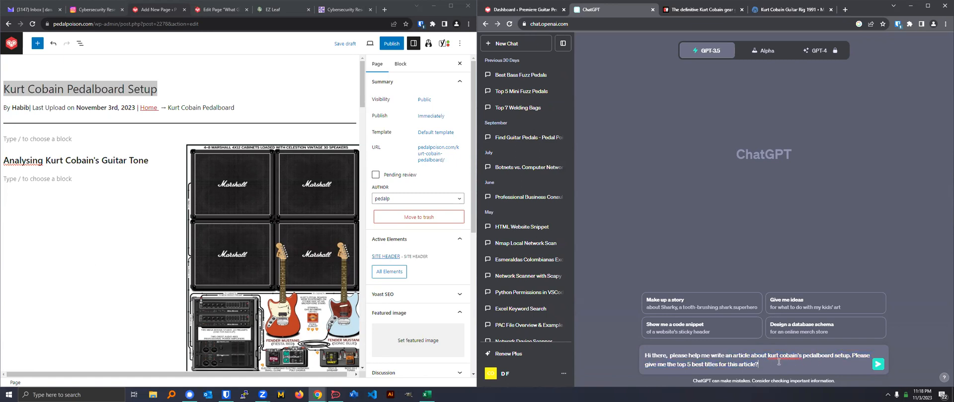
key(Return)
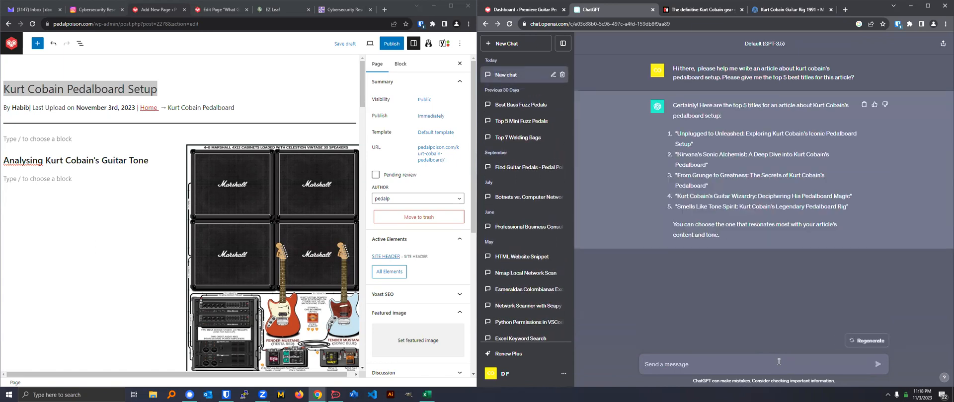
- Ask ChatGPT "Please review your answer and make it simple." and send the message
text(Flease review your answer and)
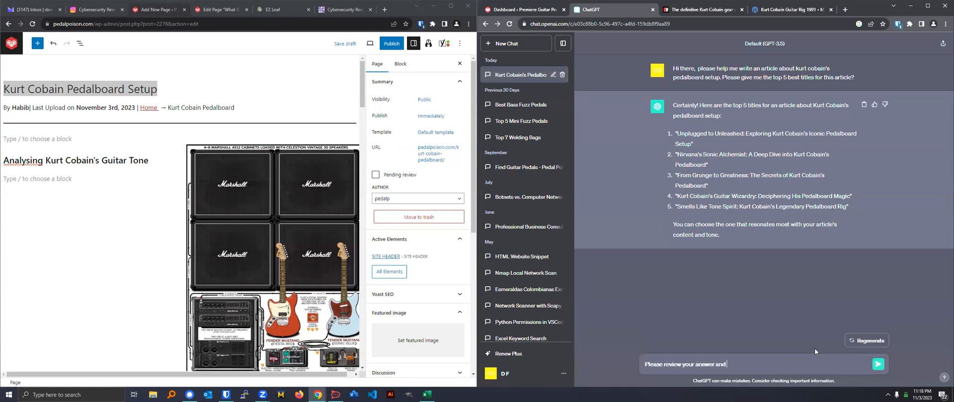
text( make it simple.)
key(Return)
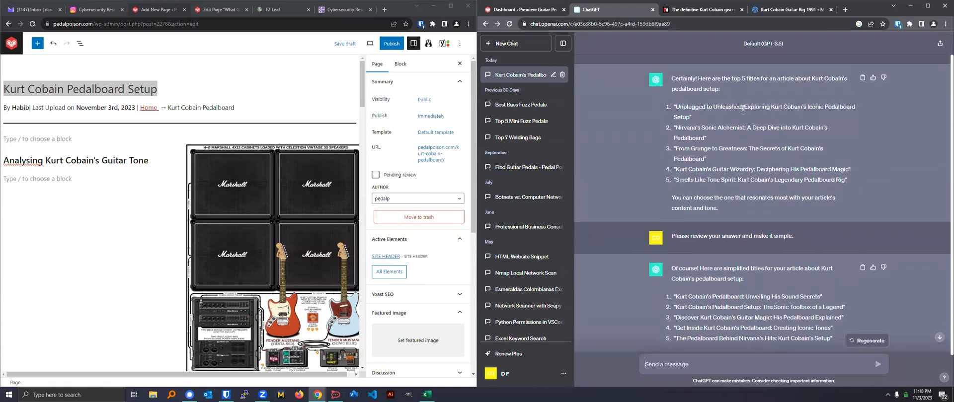
- Compare the suggested titles, copy "Unplugged to Unleashed: Exploring Kurt Cobain's Iconic Pedalboard Setup" and paste it in front of the WordPress page heading
double_click(762, 107)
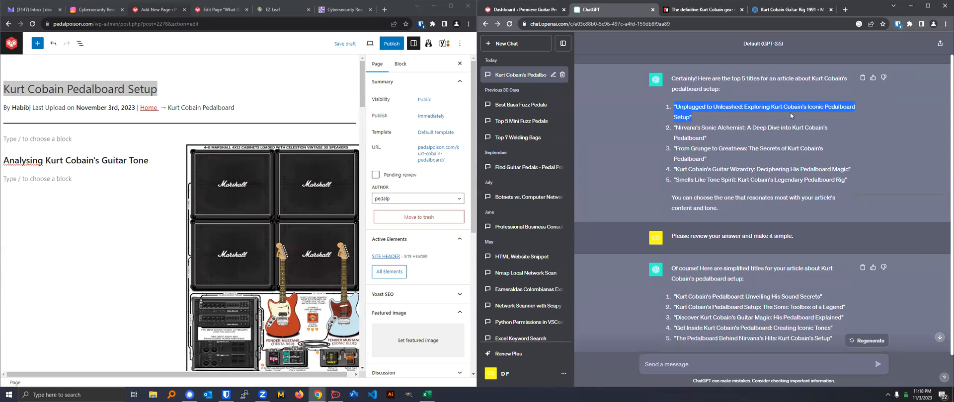
triple_click(696, 141)
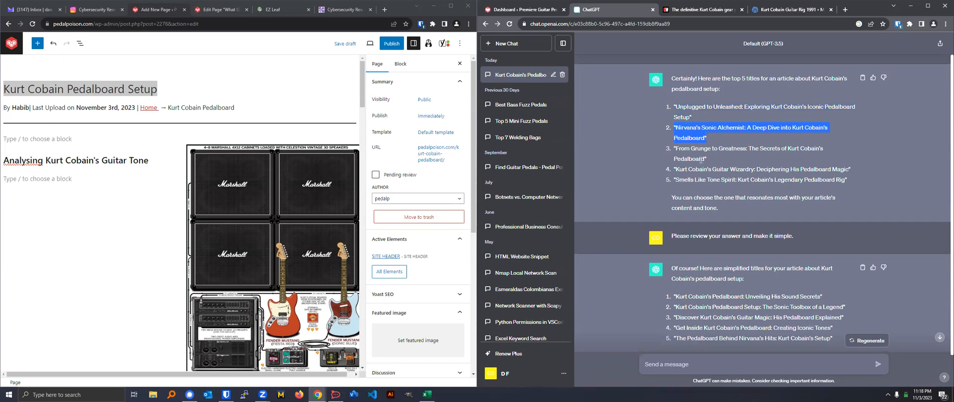
click(774, 179)
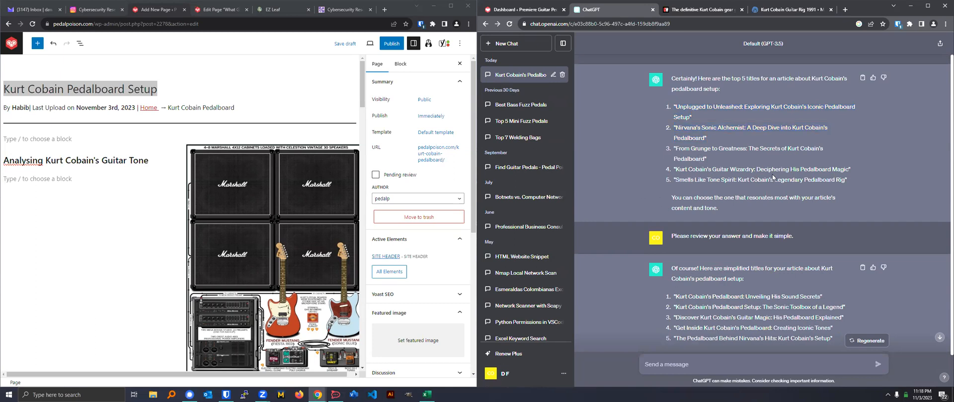
scroll(782, 308, down, 1)
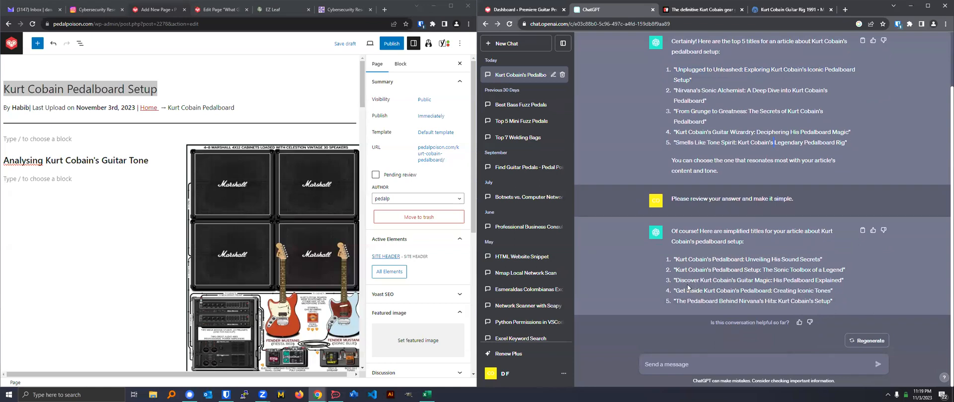
triple_click(768, 282)
triple_click(764, 69)
right_click(764, 69)
click(773, 73)
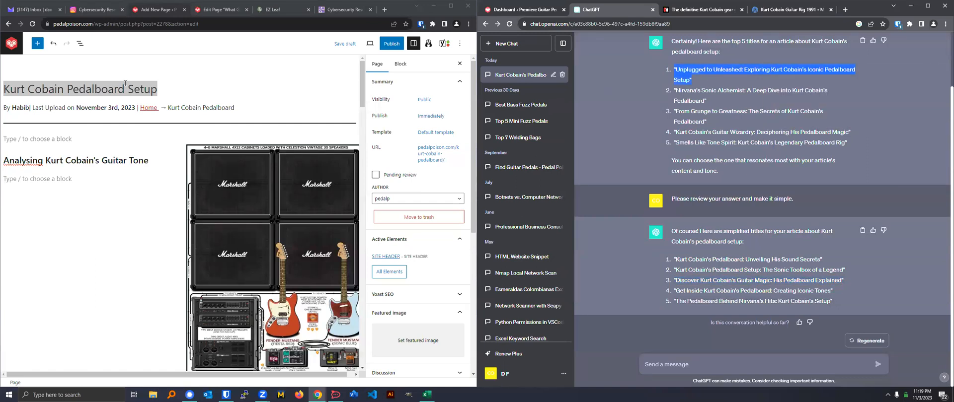
click(5, 93)
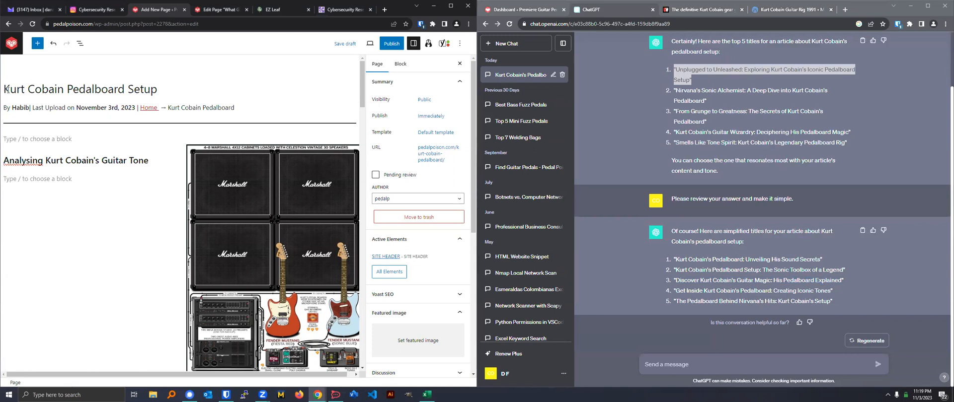
key(ctrl+v)
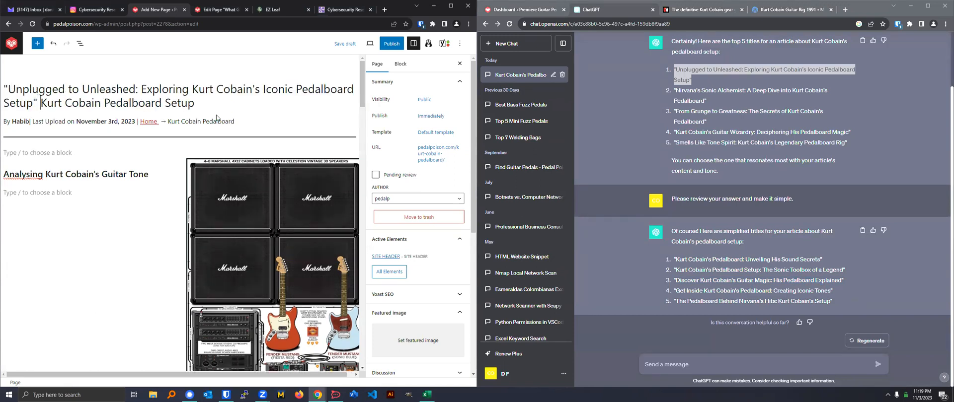
- Trim the heading to "Unplugged to Unleashed: Exploring Kurt Cobains Pedalboard Setup", removing "Iconic", the old heading text and the apostrophe
drag(205, 104, 155, 104)
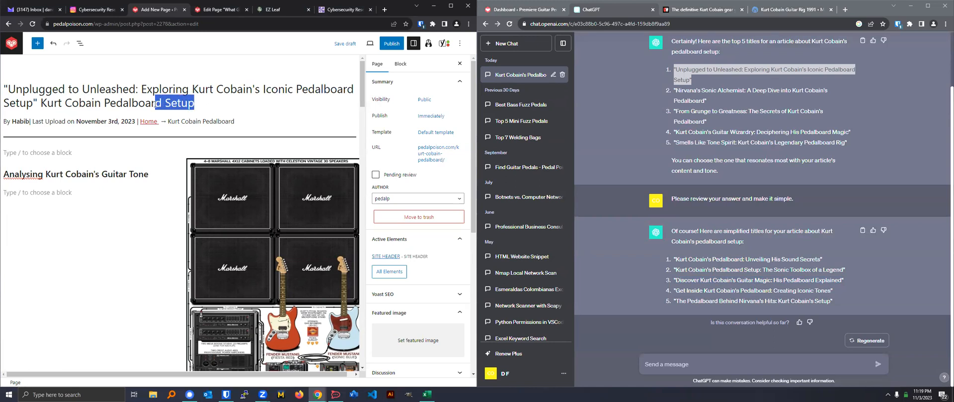
double_click(280, 91)
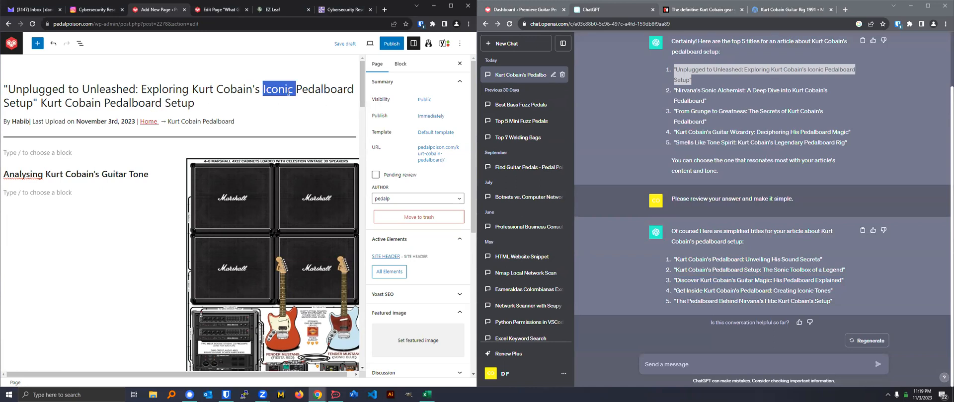
key(BackSpace)
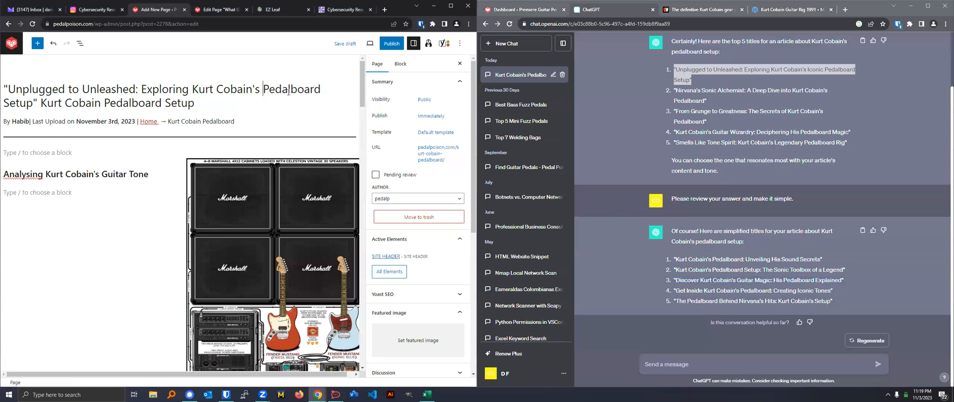
drag(194, 103, 47, 103)
key(BackSpace)
key(BackSpace)
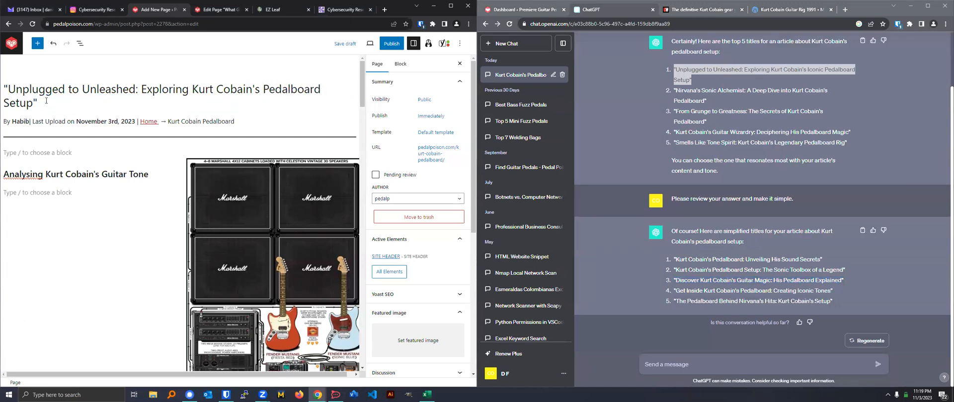
click(259, 88)
key(BackSpace)
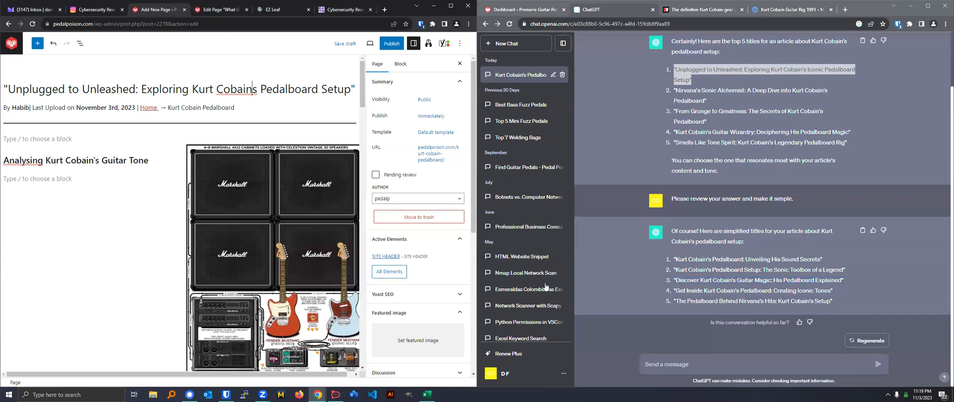
- Switch to Excel, open the Master Keyword List workbook in place of the blank one, and view its Leads sheet
click(426, 395)
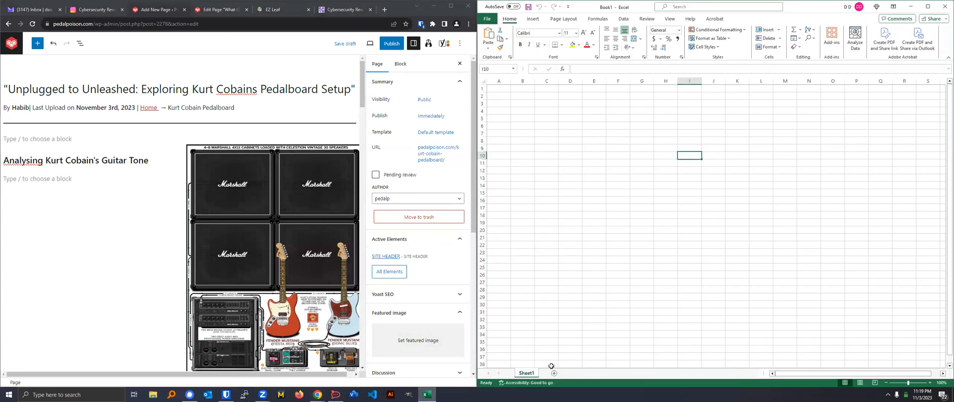
click(488, 19)
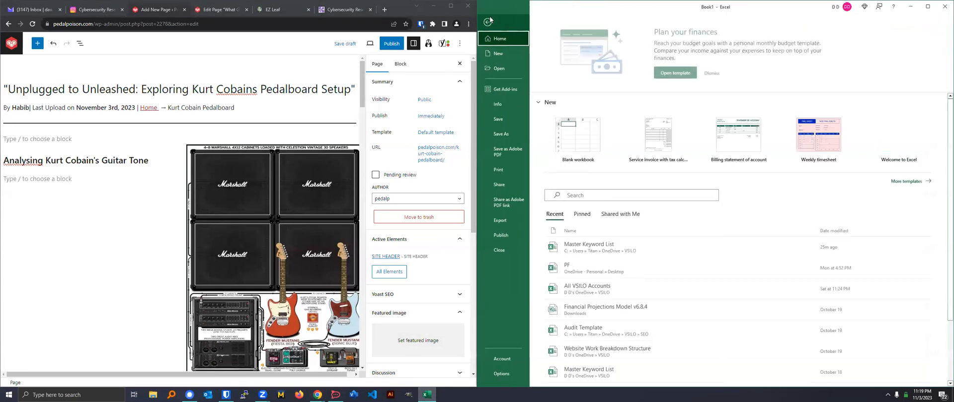
click(586, 246)
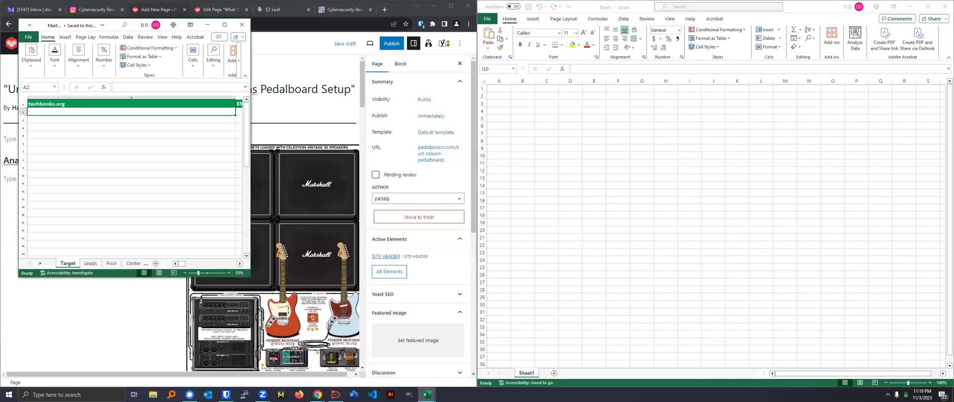
click(945, 6)
key(super+Right)
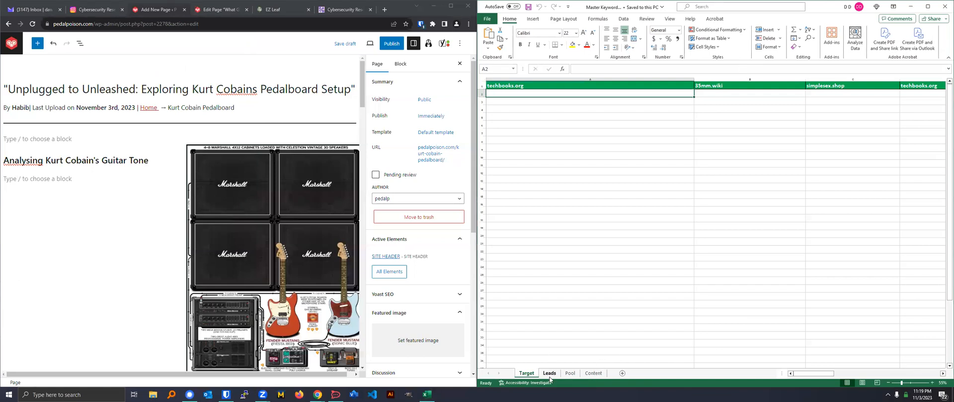
click(549, 374)
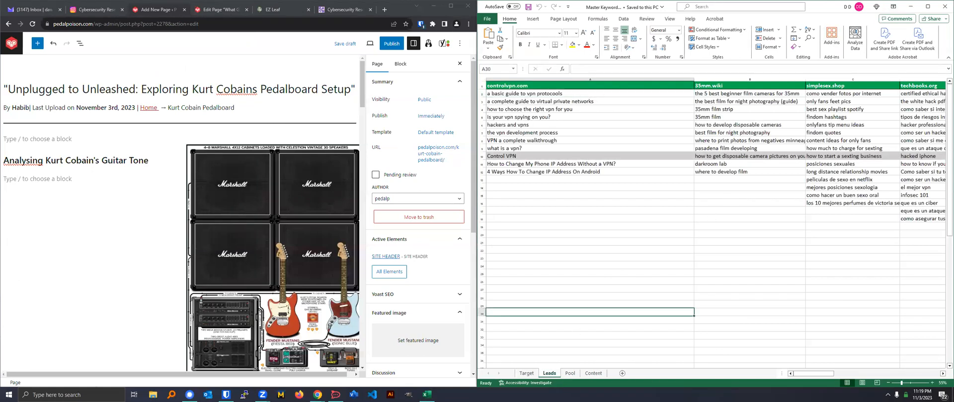
- Open the newest Semrush Domain Overview PDF from the Downloads folder and examine its top organic search keywords
click(172, 396)
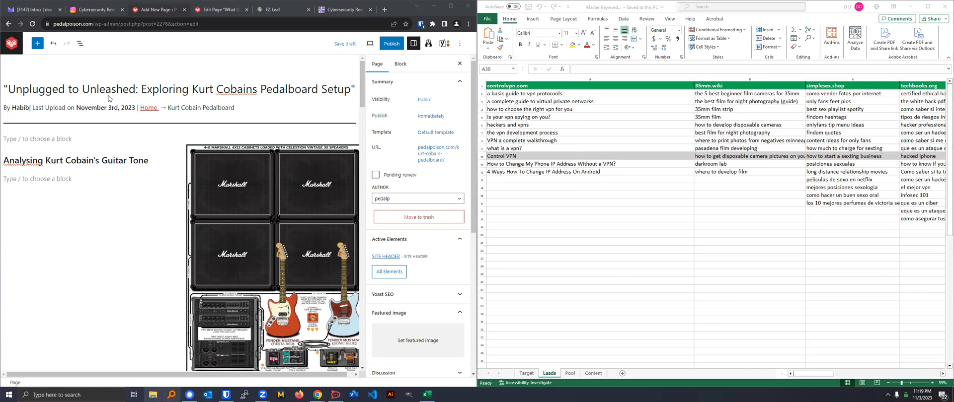
click(100, 117)
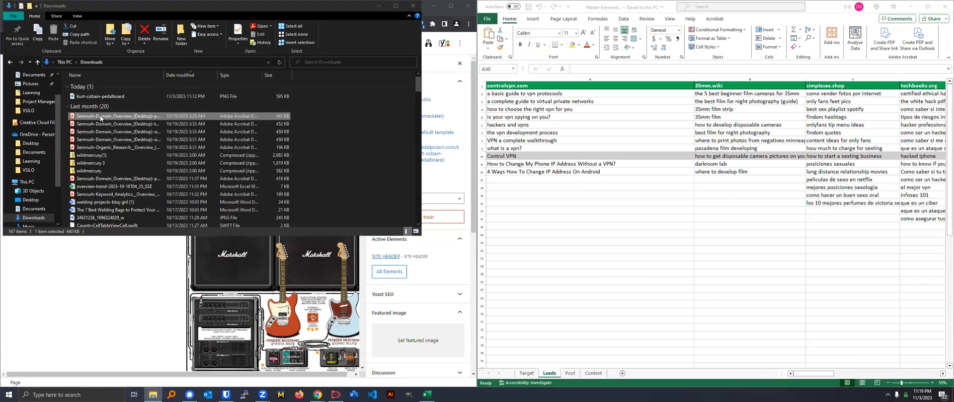
scroll(713, 269, down, 8)
scroll(615, 228, down, 10)
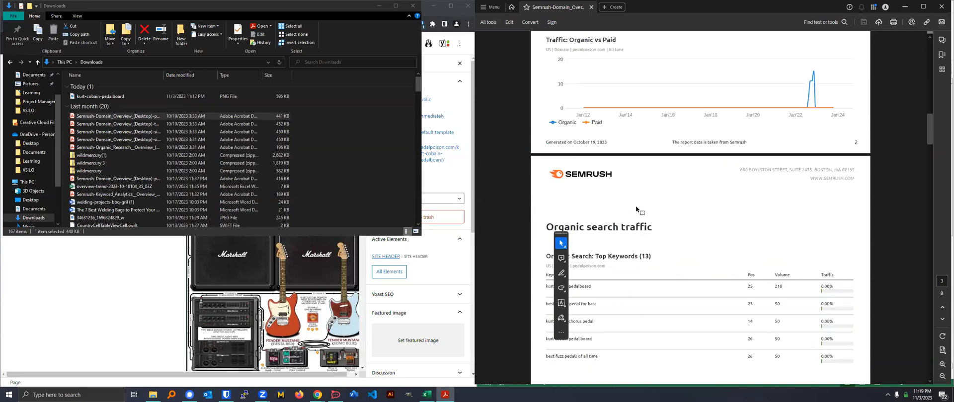
scroll(636, 208, down, 4)
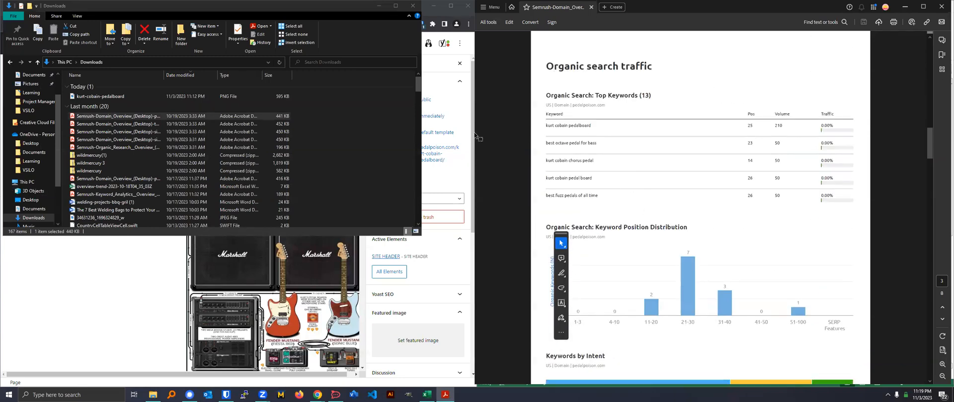
- Return to the WordPress editor, change "Cobains" to "Cobain" in the page heading and close the page settings
click(450, 85)
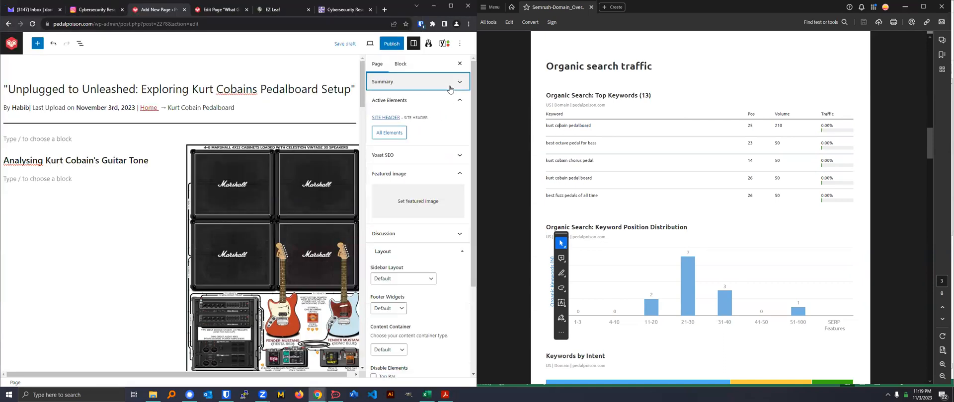
click(261, 93)
key(BackSpace)
key(BackSpace)
click(197, 89)
drag(194, 89, 315, 88)
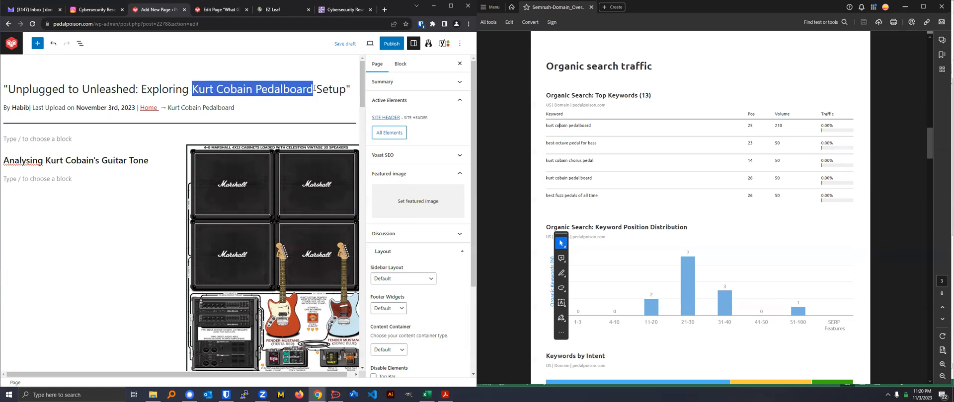
click(460, 64)
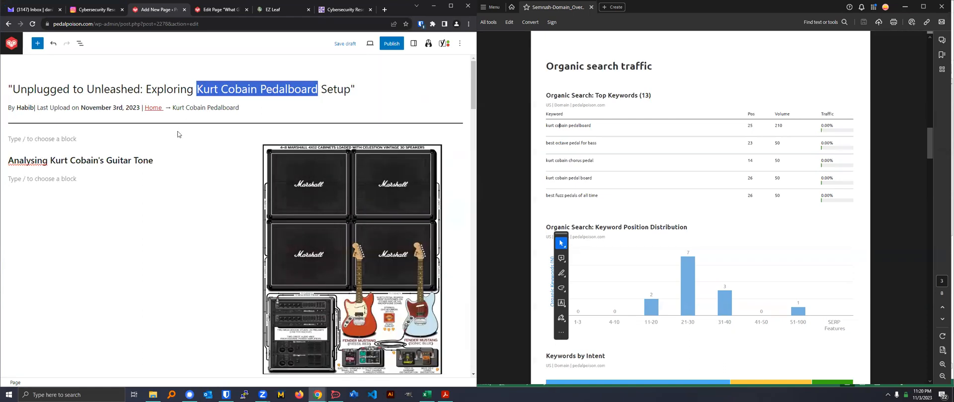
- Change "Cobain" to "Cobain's" in the page heading, keeping the closing quotation mark after "Setup"
double_click(26, 161)
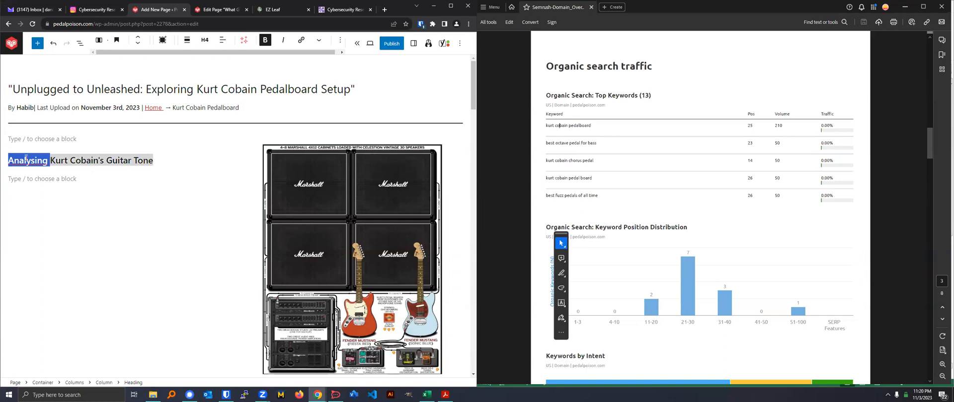
triple_click(28, 160)
click(181, 90)
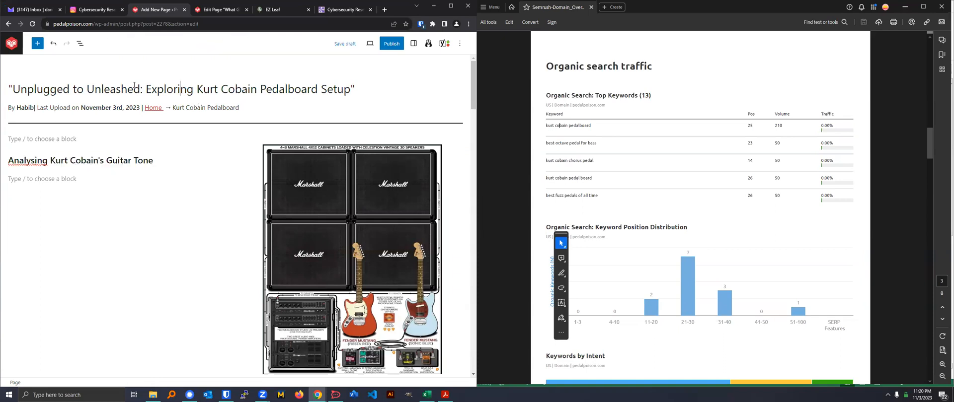
click(352, 88)
text(")
key(ctrl+s)
click(262, 89)
text('s)
key(BackSpace)
key(BackSpace)
text('s)
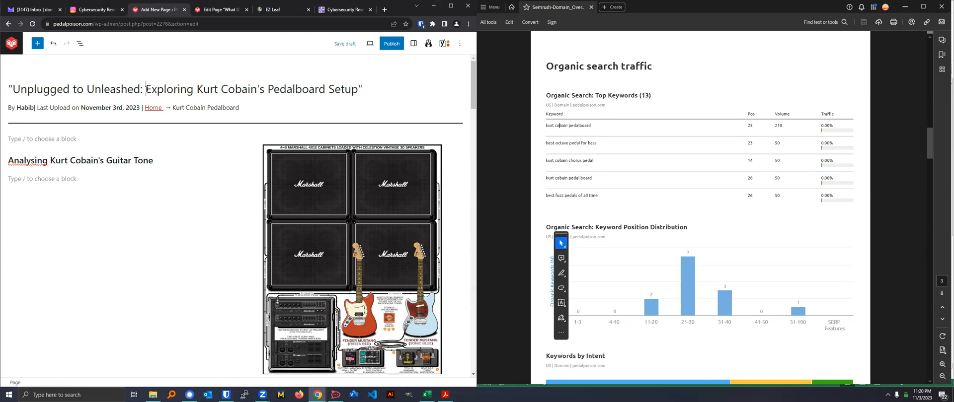
- Replace the heading's closing quotation mark with "#1 Nirvana Guide" and delete the opening quotation mark
key(BackSpace)
text(#1 GuideNirvana)
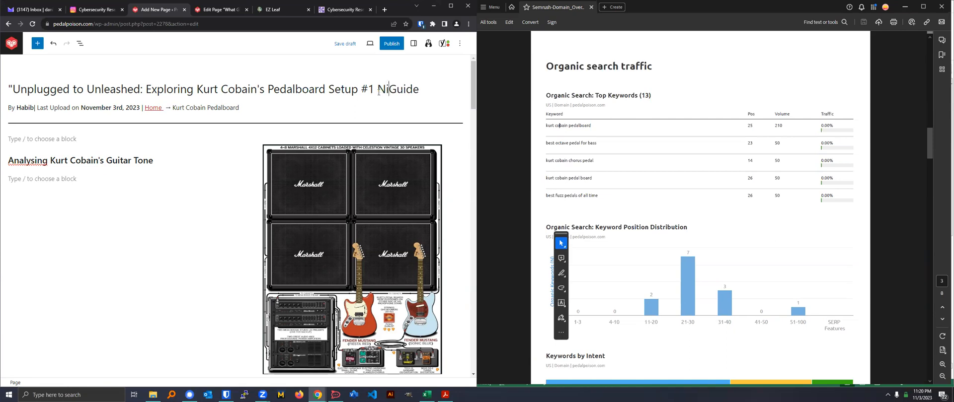
click(7, 89)
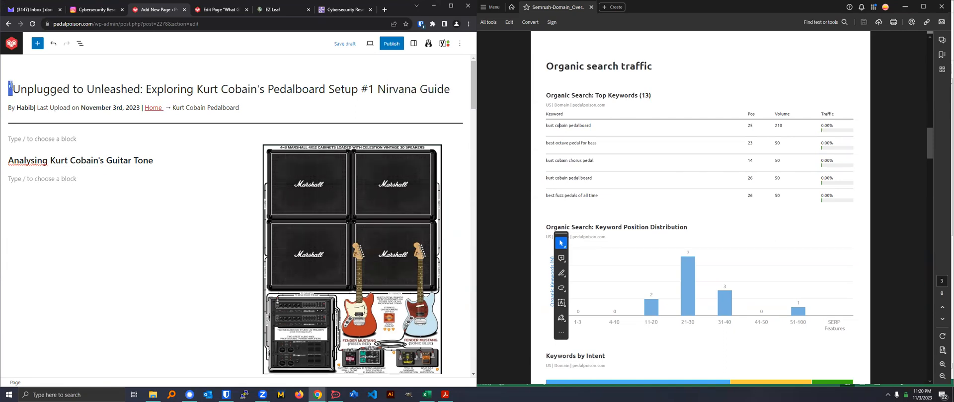
key(Delete)
- Clear the "Analysing Kurt Cobain's Guitar Tone" subheading text and close the browser's developer tools
click(123, 187)
triple_click(112, 162)
key(BackSpace)
key(ctrl+shift+i)
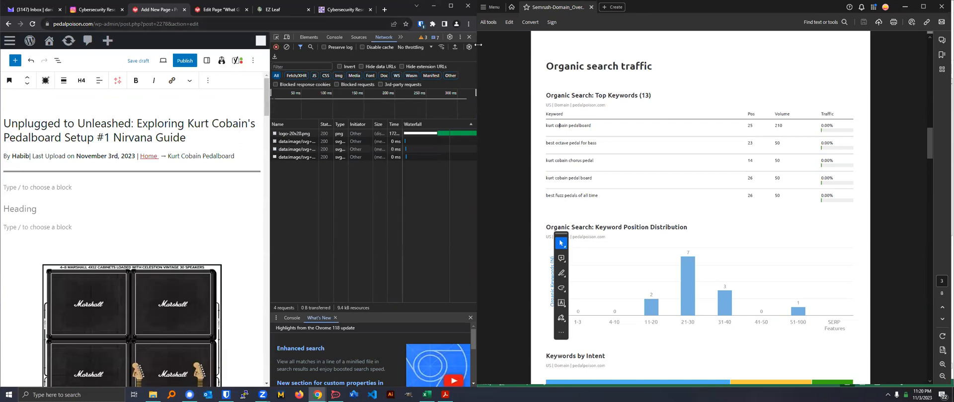
click(469, 36)
- Close the Semrush report and Acrobat, and show the open Chrome windows
click(591, 7)
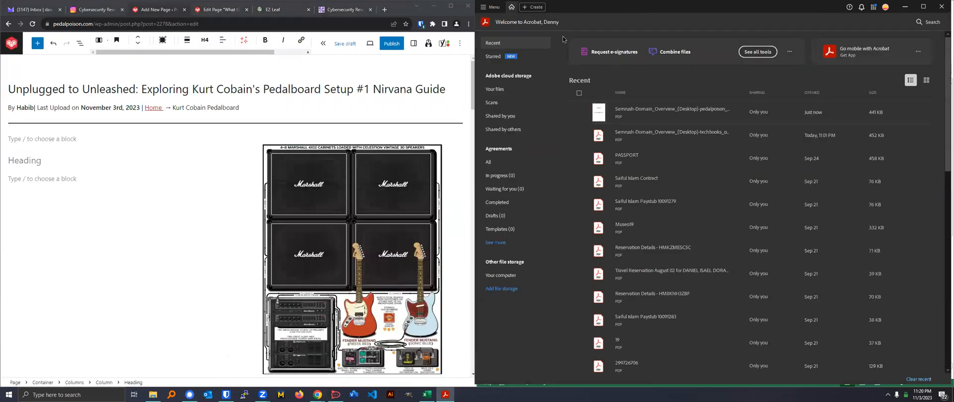
click(942, 7)
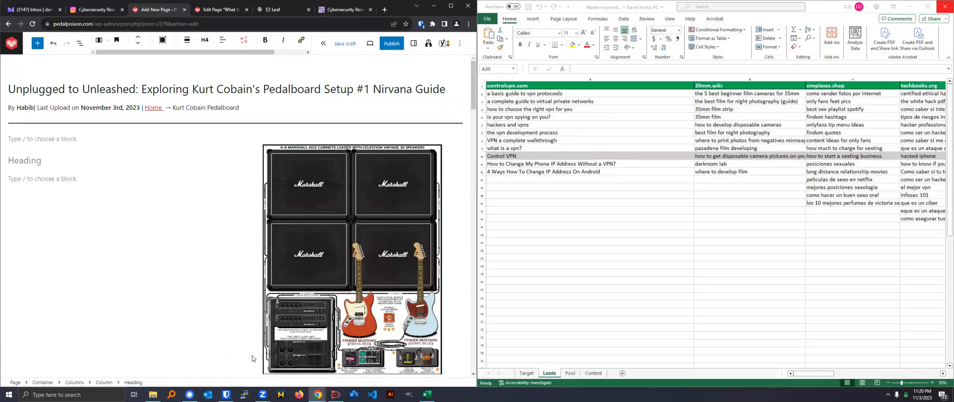
mouse_move(318, 395)
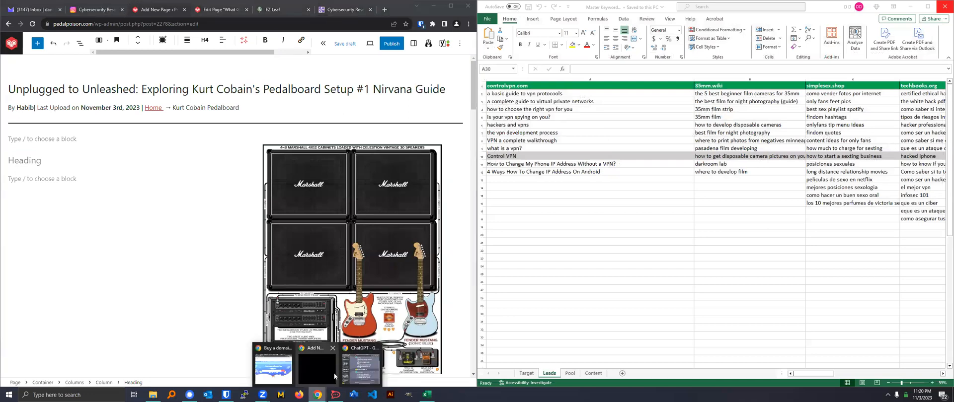
- Switch to the ChatGPT conversation about Kurt Cobain's pedalboard and start a message with "Great. The title of the article is"
click(334, 373)
scroll(745, 162, up, 2)
scroll(733, 163, down, 2)
click(705, 365)
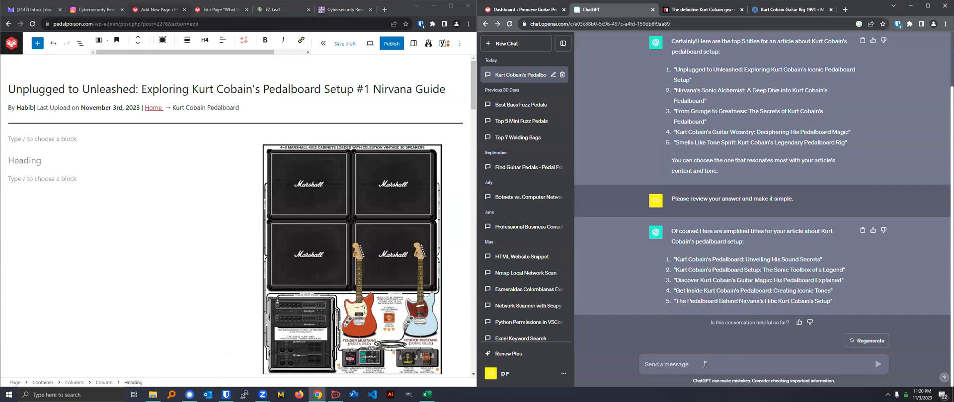
text(Grea)
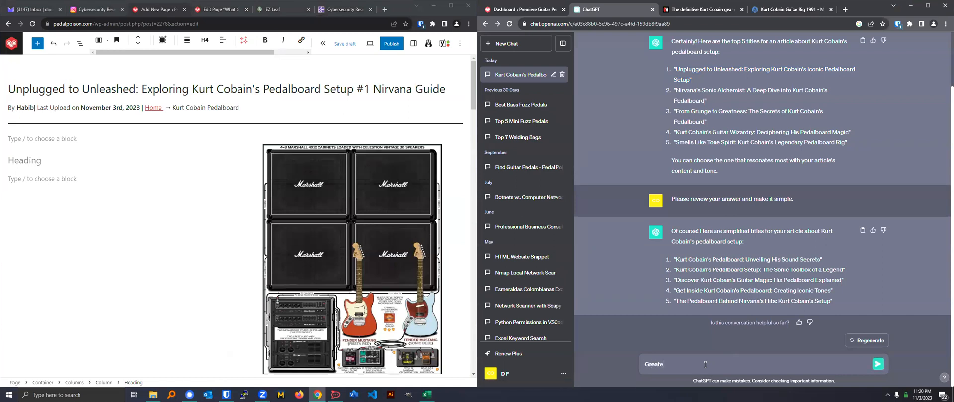
text(t. The title of the article is)
- Copy the WordPress page's full heading and paste it at the end of the unsent ChatGPT message
triple_click(273, 90)
key(ctrl+c)
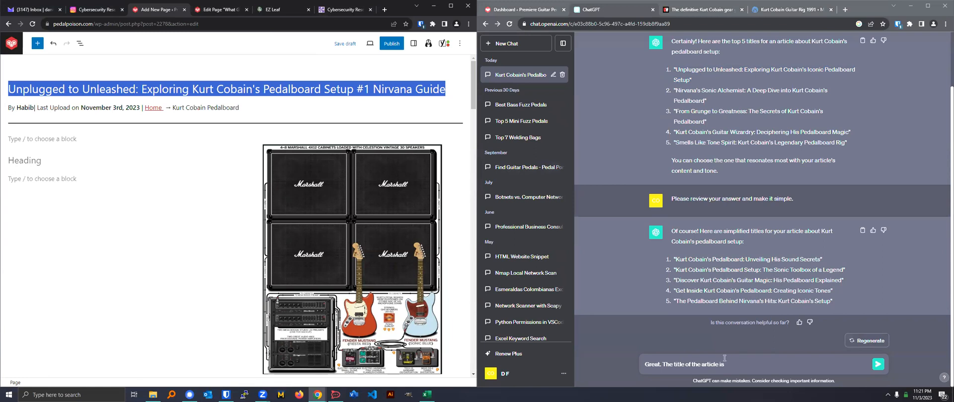
click(745, 365)
key(ctrl+v)
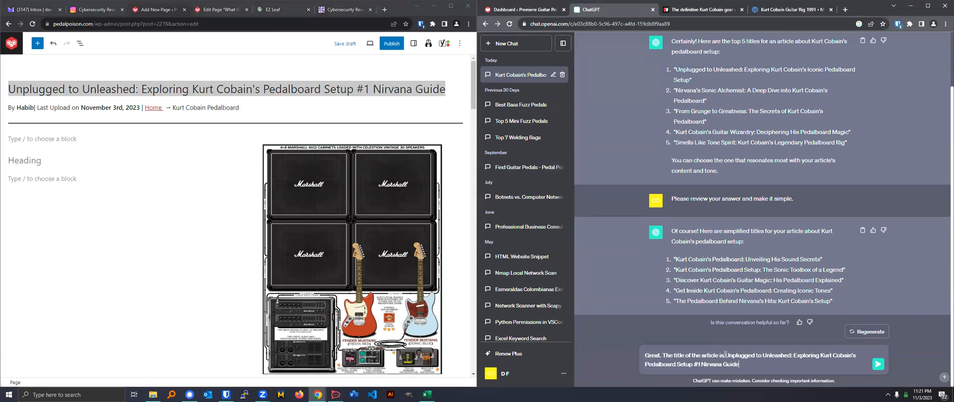
- Examine the pedals and guitars sections of the MusicTeacher.com article on Kurt Cobain's 1991 guitar rig
click(793, 10)
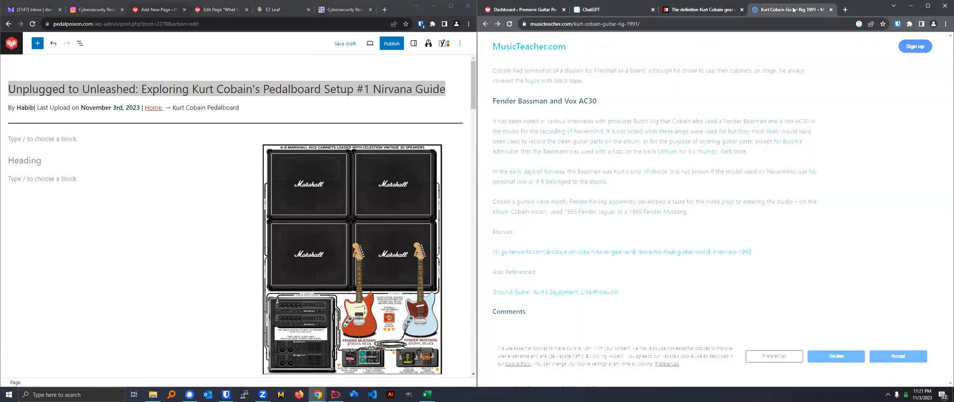
scroll(635, 158, up, 15)
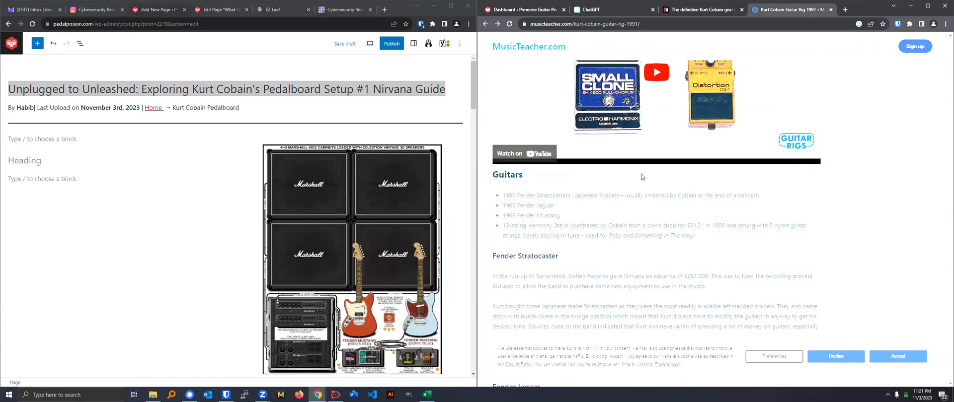
scroll(529, 195, down, 5)
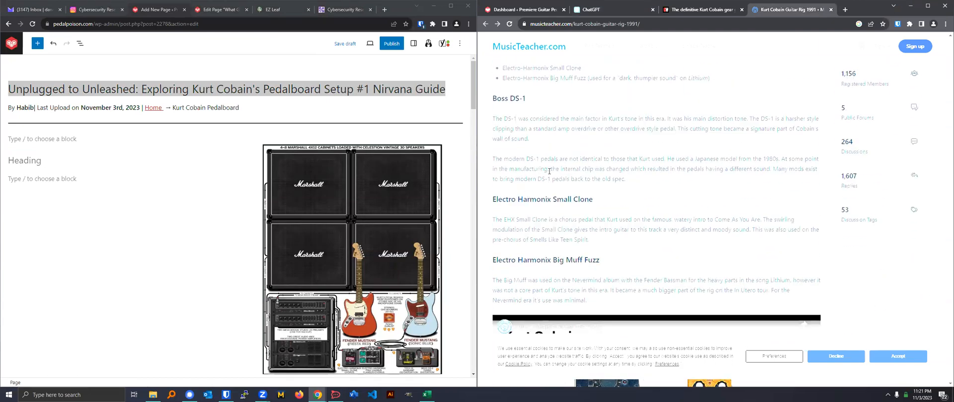
scroll(536, 169, up, 8)
scroll(522, 169, down, 5)
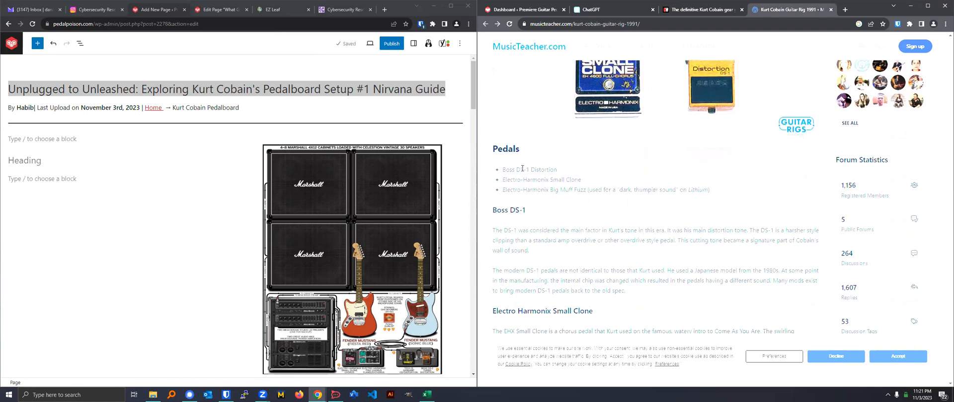
scroll(522, 169, down, 1)
drag(494, 112, 553, 169)
scroll(554, 186, down, 5)
scroll(546, 185, up, 1)
scroll(537, 182, down, 12)
scroll(522, 181, up, 2)
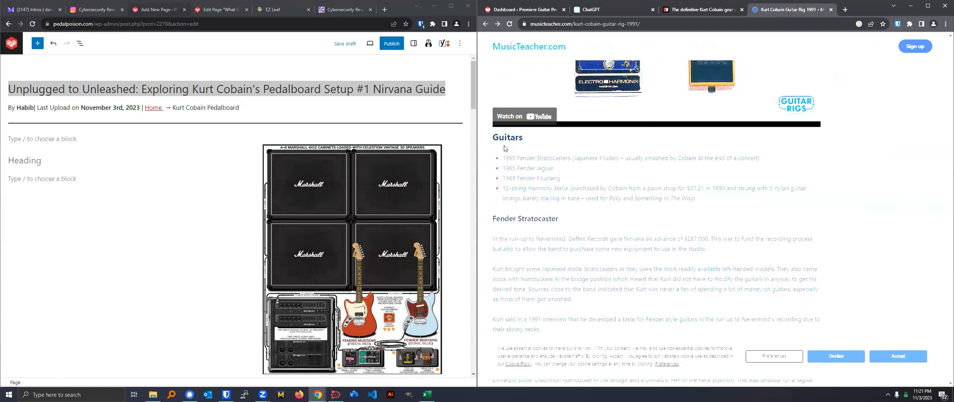
- Examine the "Amplifiers and Cabinets" section and the remaining section structure of the MusicTeacher.com article
scroll(547, 238, down, 4)
scroll(555, 229, down, 5)
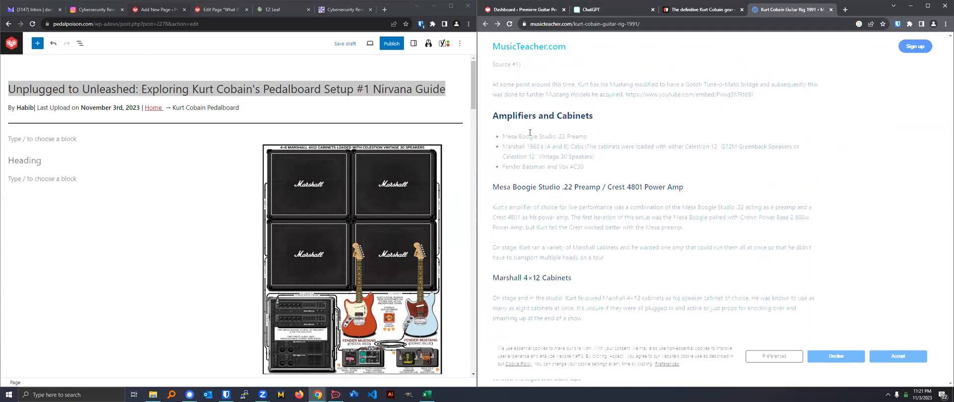
drag(497, 117, 619, 149)
scroll(617, 214, down, 5)
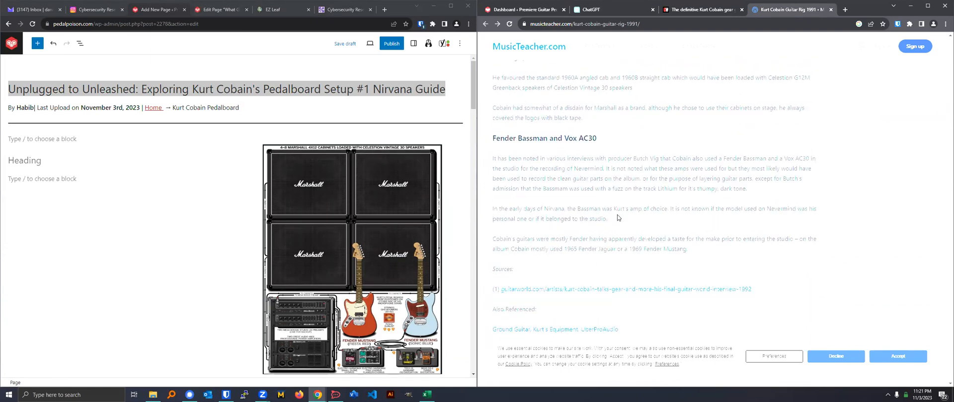
scroll(551, 234, down, 4)
scroll(556, 223, up, 15)
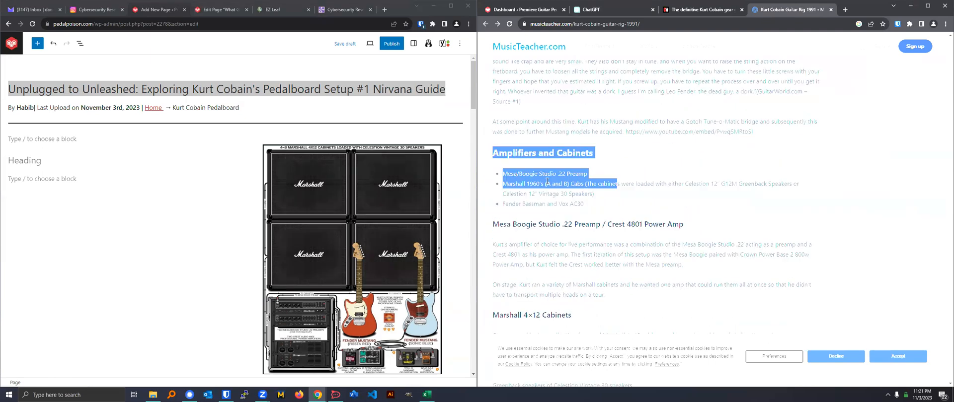
scroll(558, 217, up, 10)
scroll(524, 175, down, 5)
scroll(523, 175, down, 10)
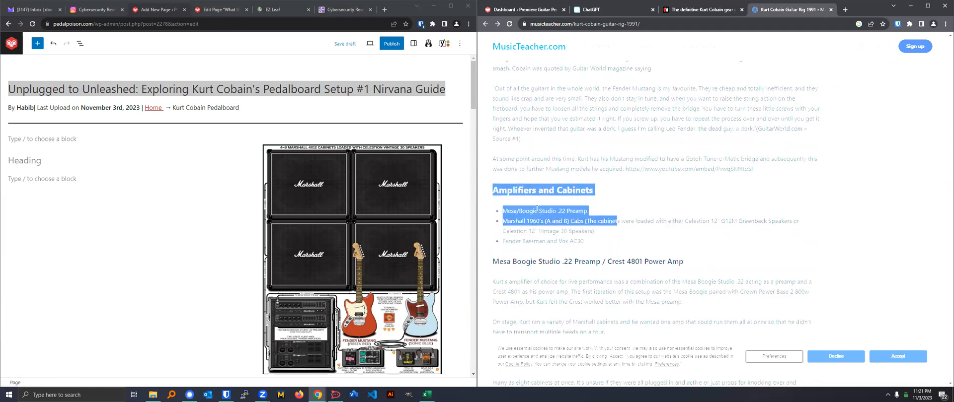
scroll(547, 181, up, 4)
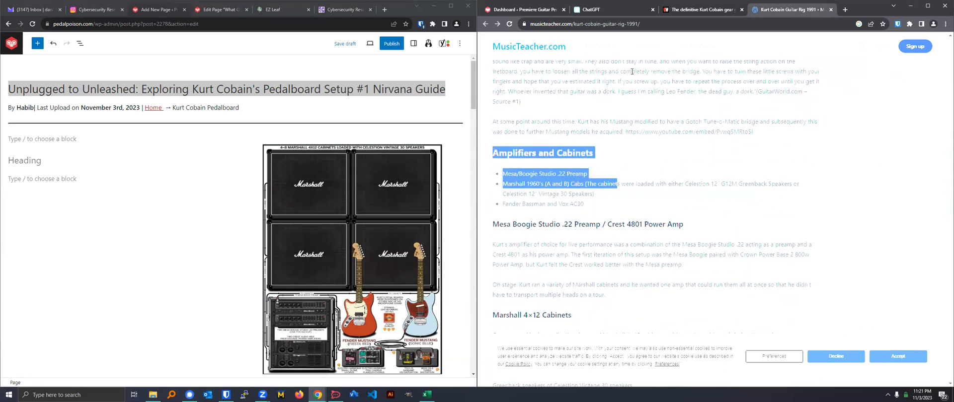
- Finish the ChatGPT message with "Now write the article with 3 sections about Kurt Cobain's pedals, guitars, and amplifiers." and send it
key(ctrl+shift+Tab)
key(ctrl+shift+Tab)
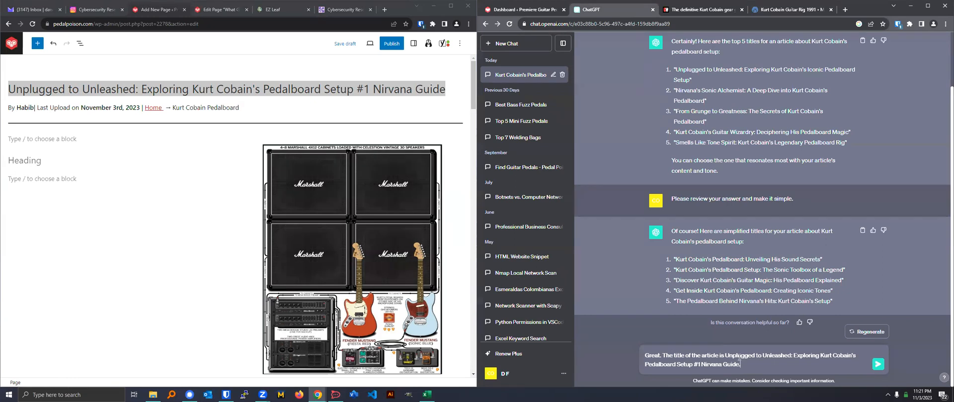
text(w write the article with 3 sections about Kurt Cobain's pedals, guitars, and amplifiers and cab)
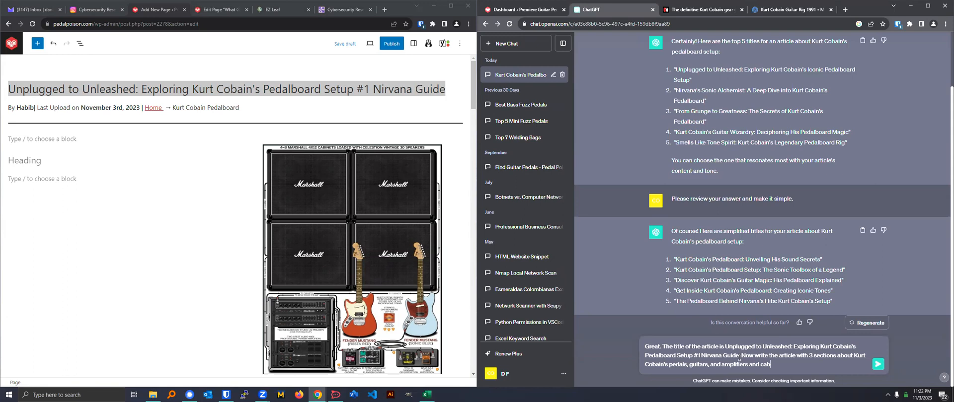
key(BackSpace)
key(BackSpace)
key(BackSpace)
key(BackSpace)
text(.)
key(Return)
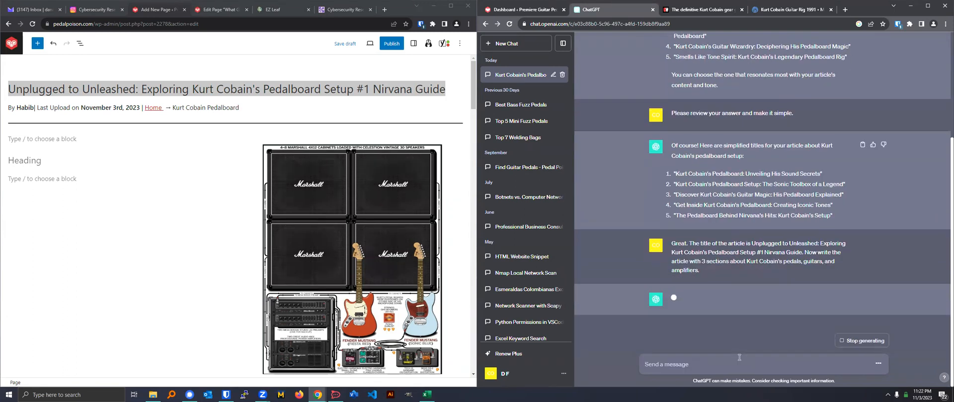
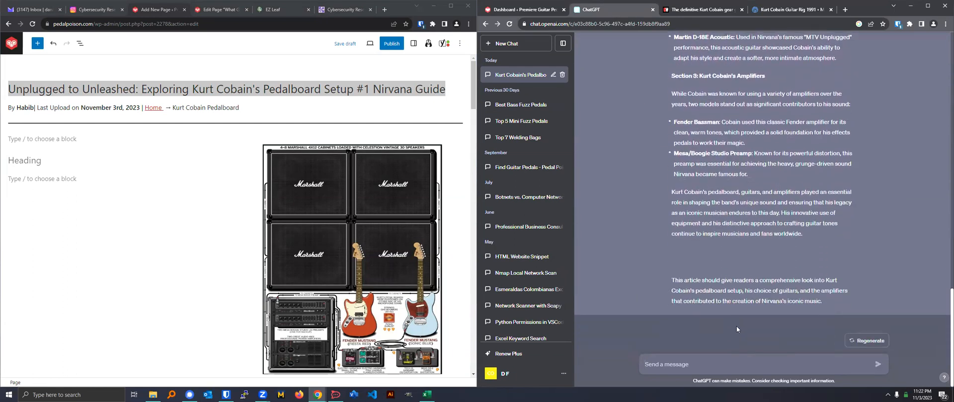
- Review the introduction and the pedals section of the article ChatGPT generated
scroll(687, 230, up, 4)
scroll(687, 230, up, 10)
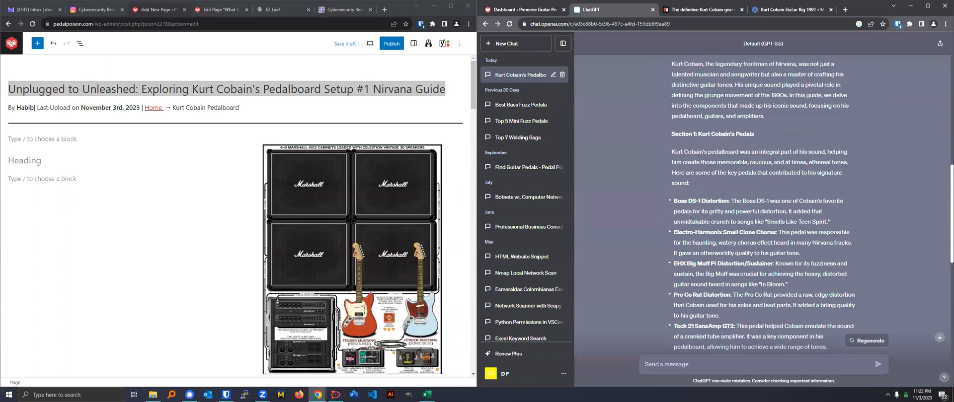
scroll(685, 194, down, 2)
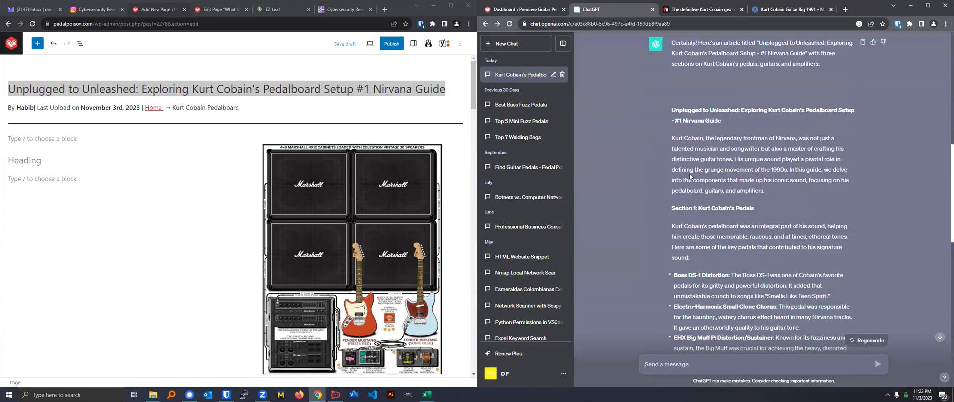
scroll(690, 175, down, 2)
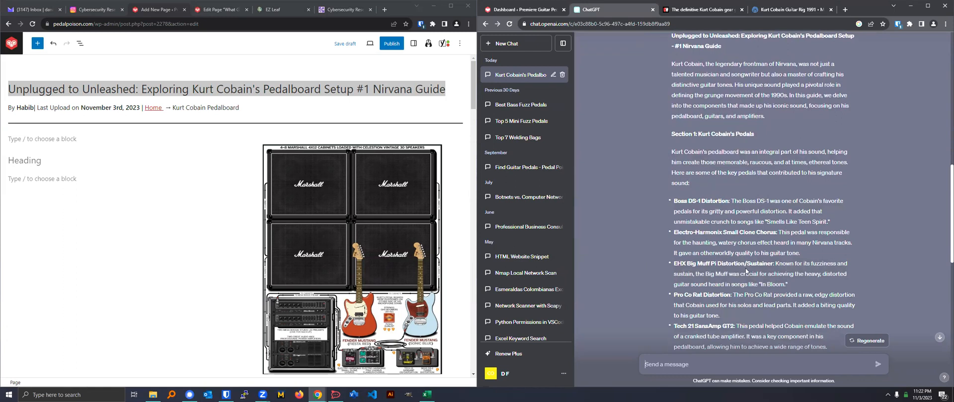
- Examine the introduction and section headings of Guitar World's definitive Kurt Cobain gear guide
click(720, 11)
scroll(635, 252, down, 10)
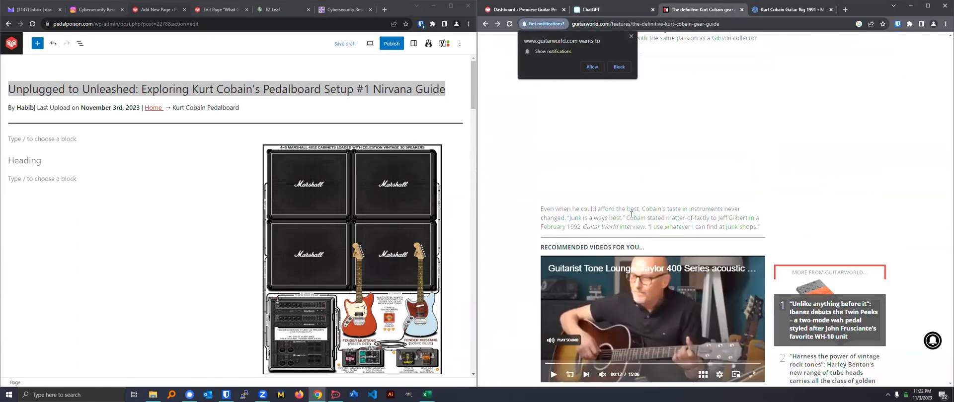
scroll(635, 252, down, 4)
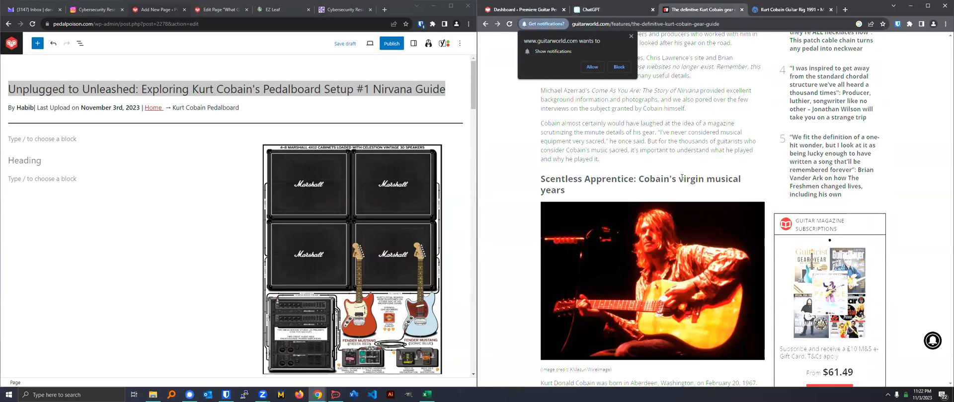
drag(542, 179, 609, 180)
scroll(656, 135, up, 15)
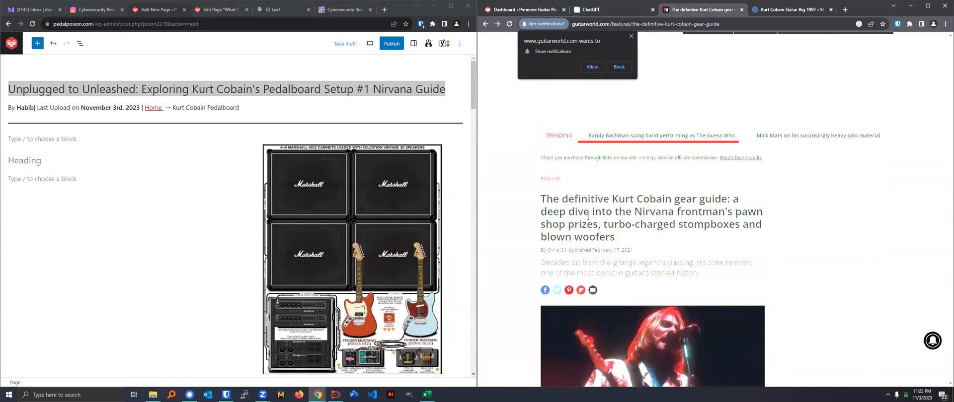
scroll(626, 191, down, 4)
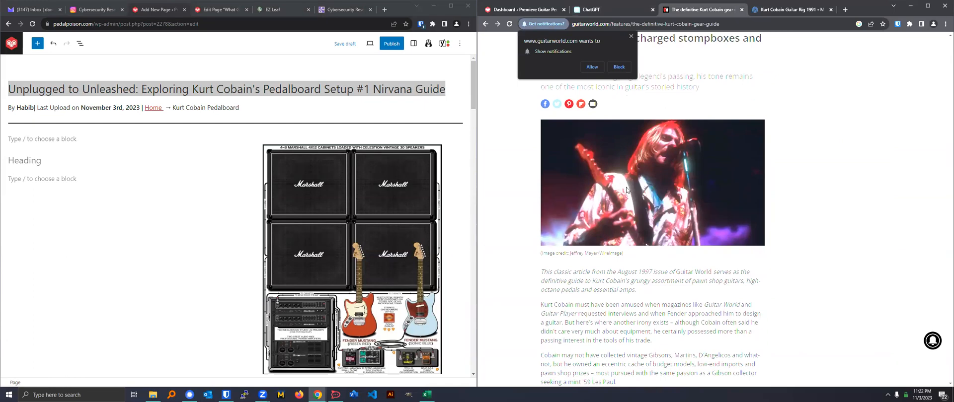
scroll(699, 186, down, 15)
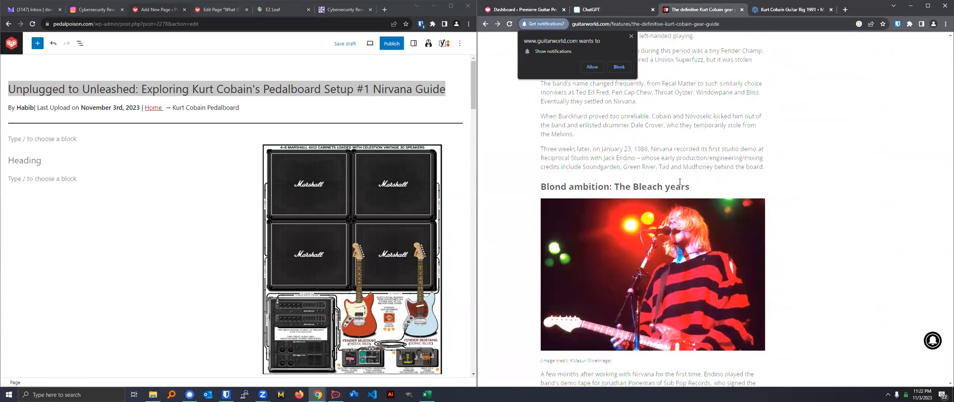
- Skim the Guitar World gear guide's sections on Cobain's early and Bleach years, and dismiss the site's notification request
scroll(580, 198, down, 20)
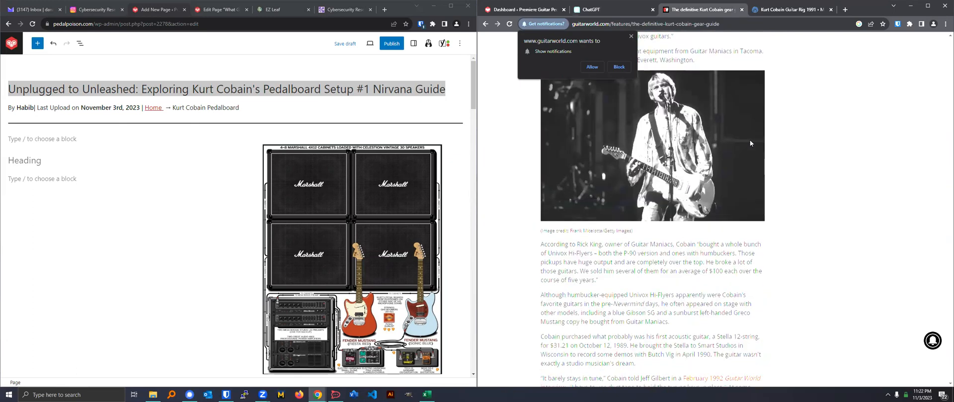
scroll(741, 290, up, 15)
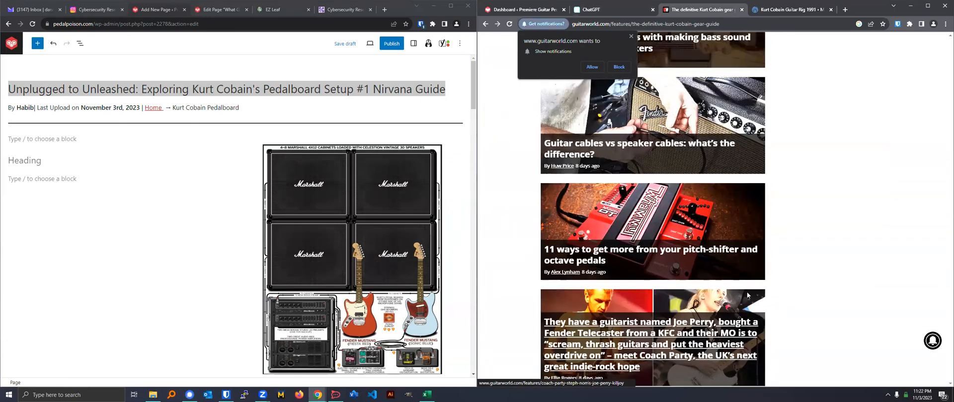
scroll(742, 296, up, 20)
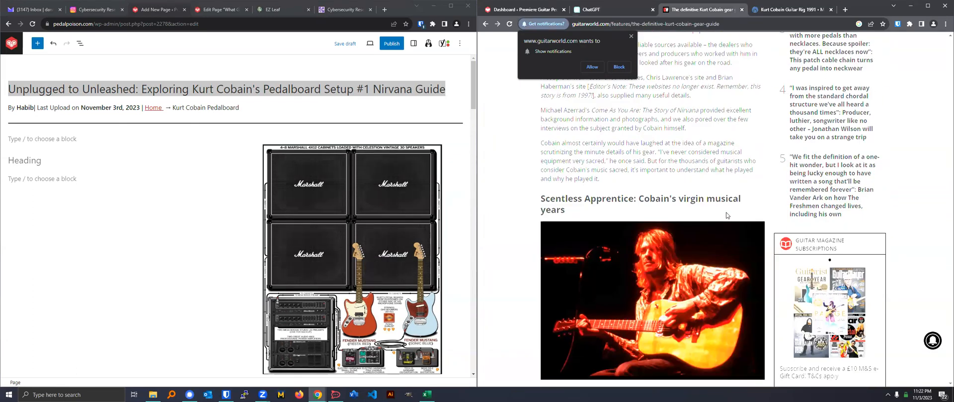
scroll(725, 211, down, 10)
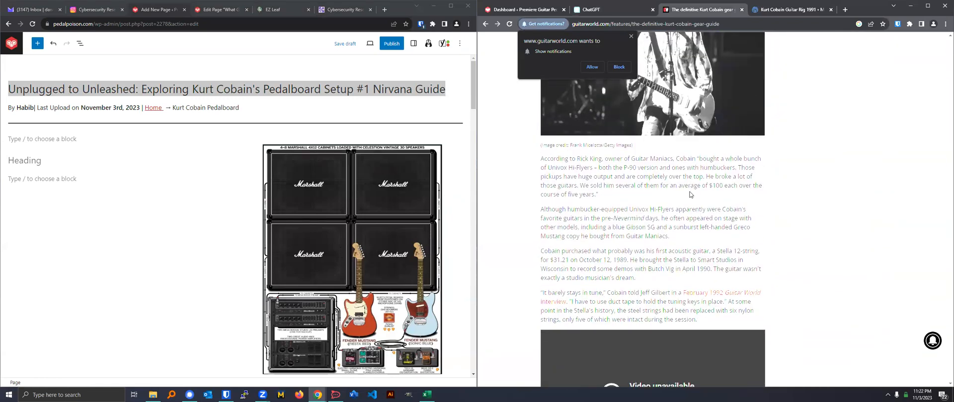
scroll(655, 214, up, 10)
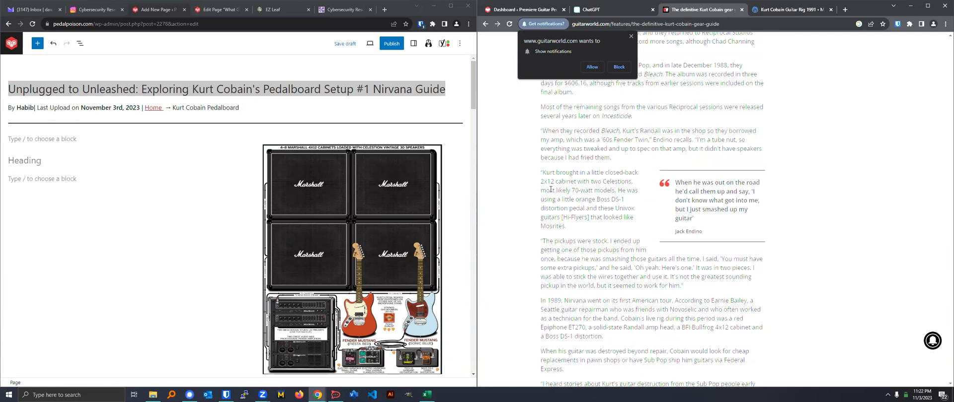
drag(544, 181, 557, 209)
click(632, 36)
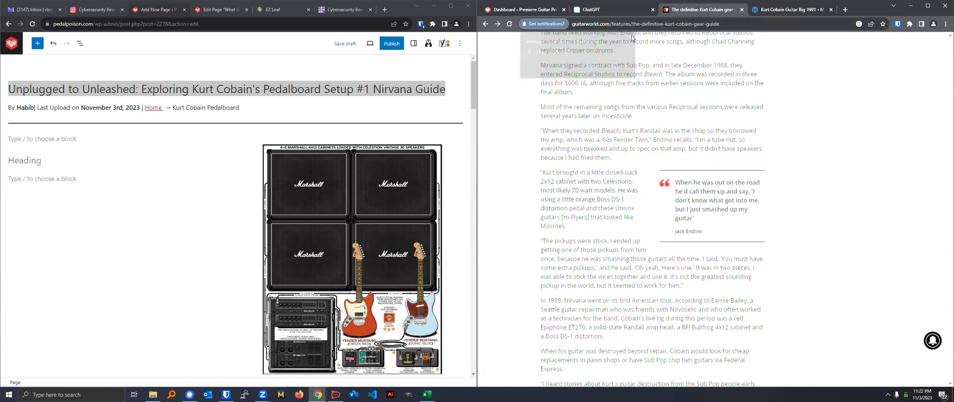
- Examine the Guitar World gear guide from its introduction through the Nevermind recording section, and check the MusicTeacher article on Cobain's 1991 rig
scroll(628, 114, up, 15)
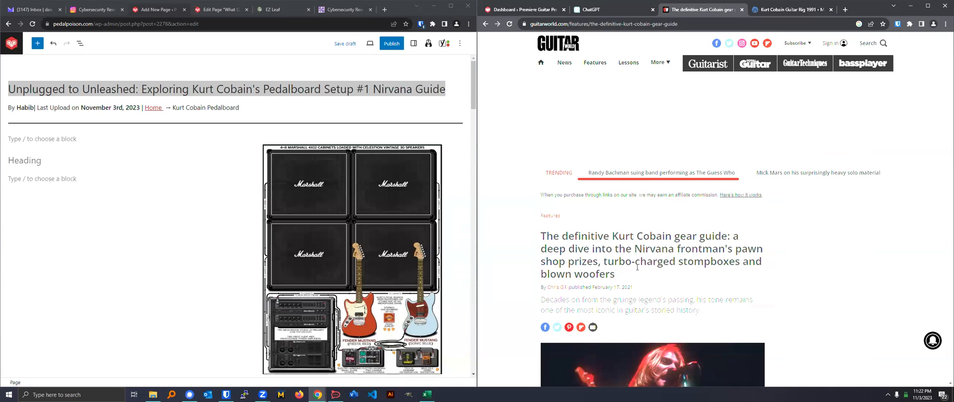
scroll(565, 290, down, 10)
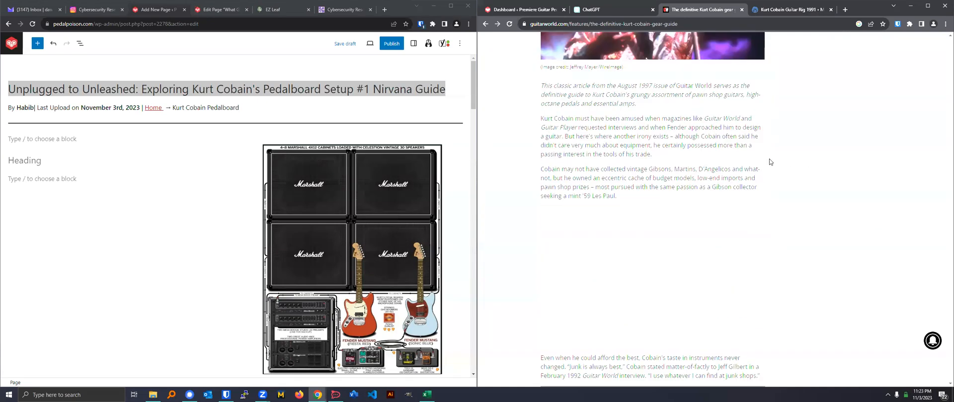
scroll(709, 147, down, 15)
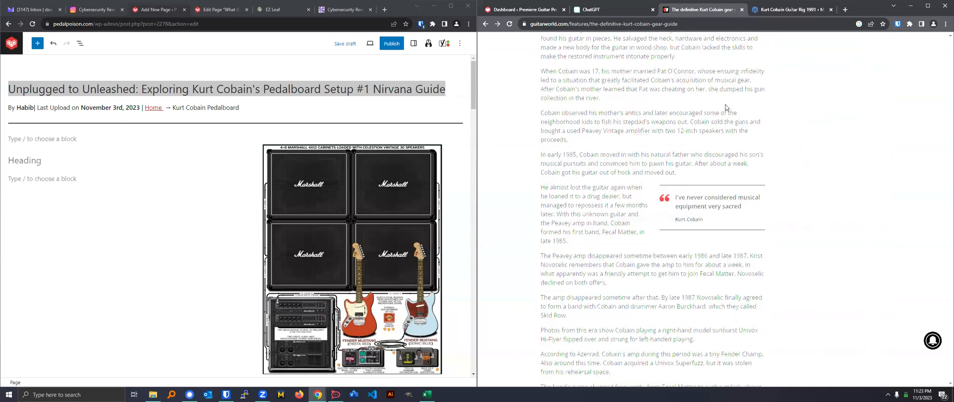
scroll(733, 111, down, 10)
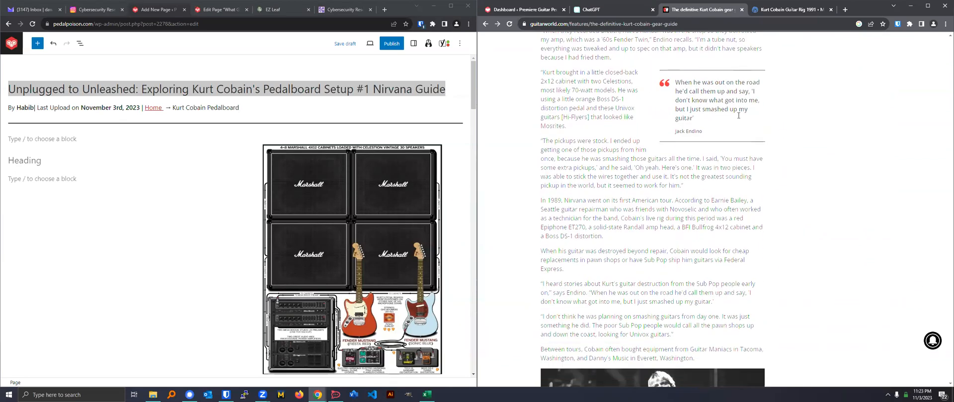
scroll(716, 214, down, 15)
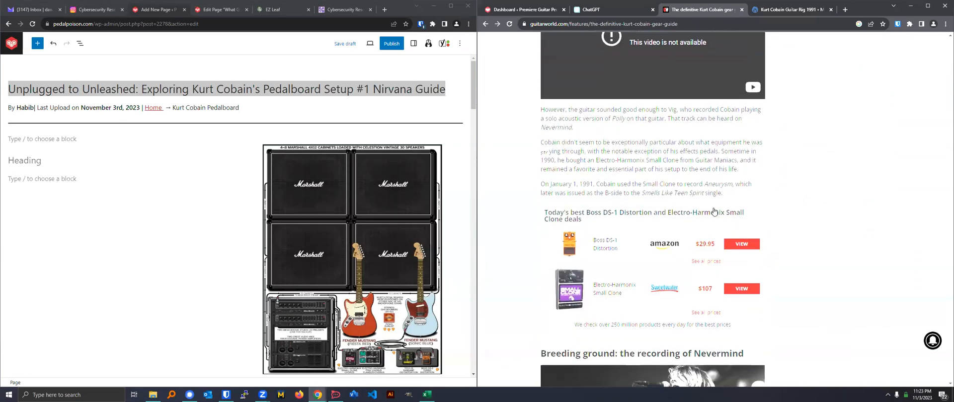
scroll(710, 209, down, 15)
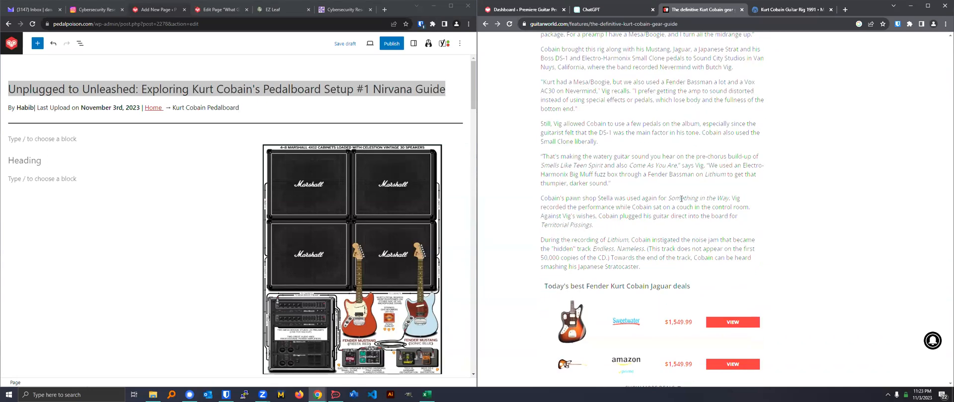
scroll(760, 230, down, 1)
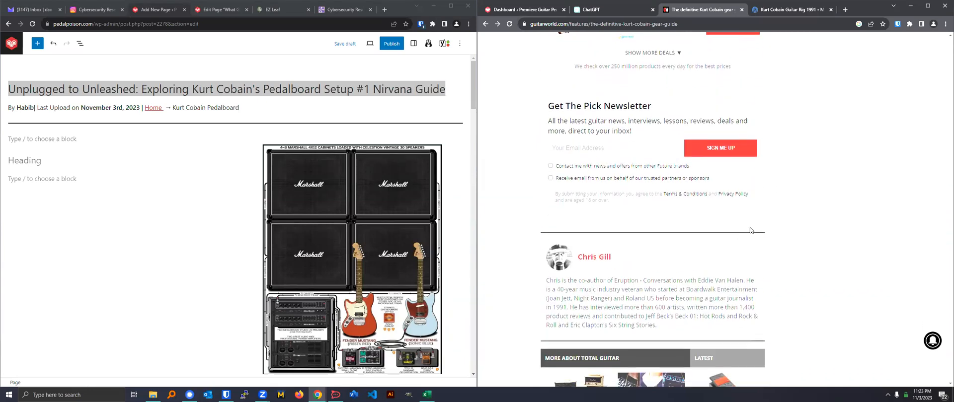
scroll(754, 288, up, 10)
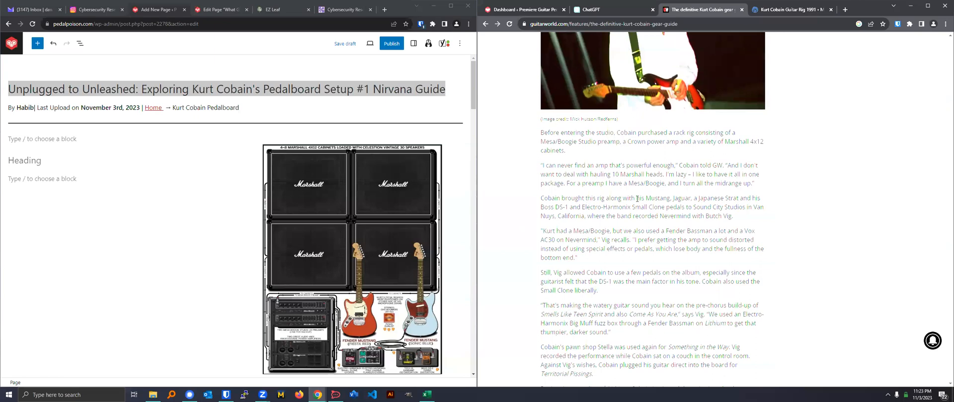
scroll(606, 201, up, 10)
scroll(575, 204, up, 15)
scroll(658, 137, up, 10)
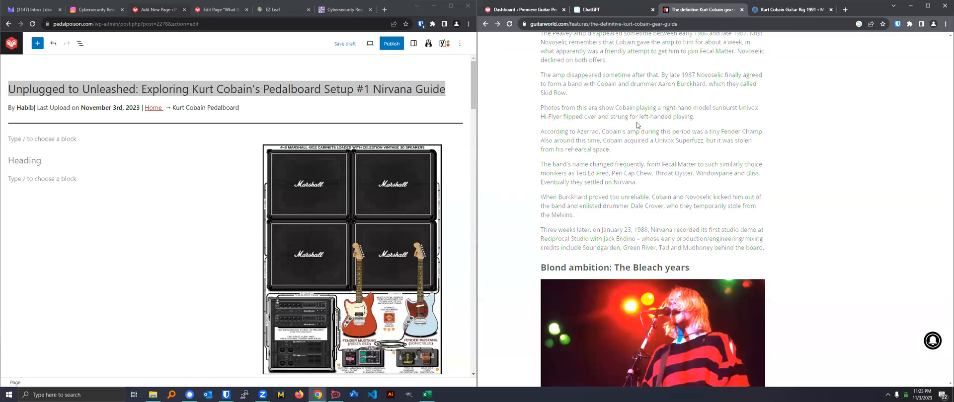
scroll(637, 122, up, 10)
scroll(635, 75, up, 15)
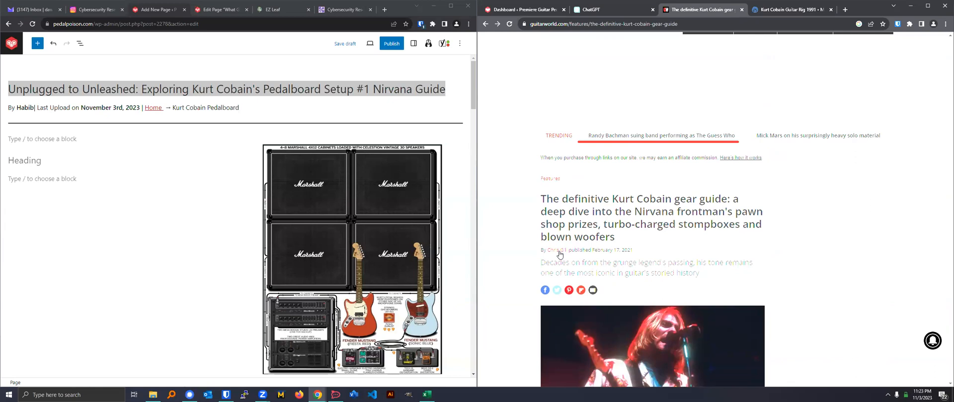
scroll(708, 244, down, 5)
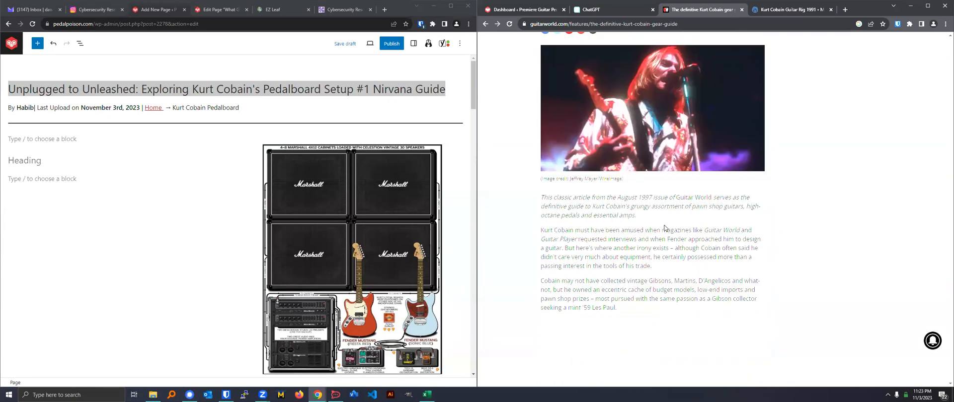
click(775, 6)
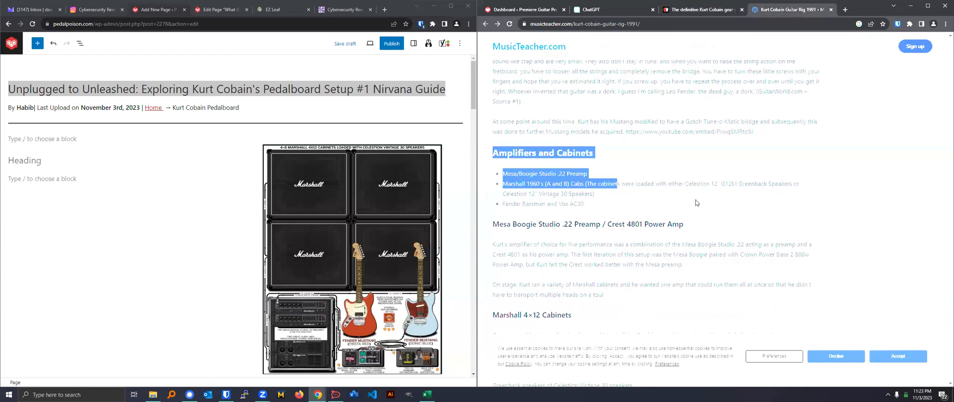
click(703, 9)
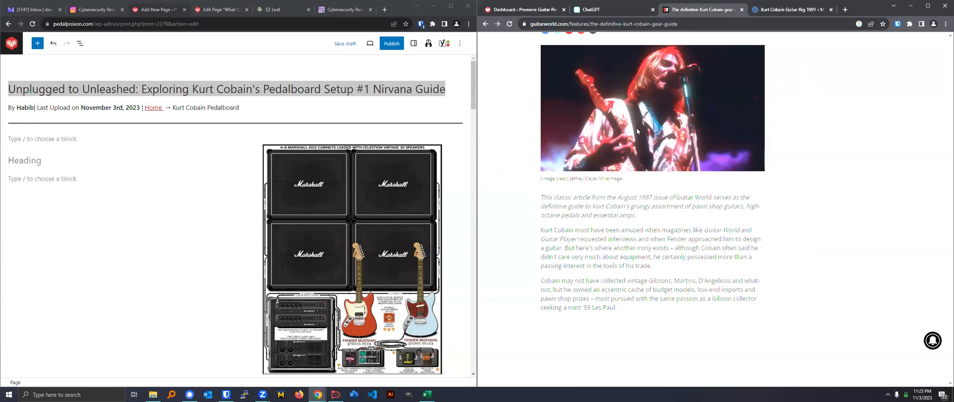
- Switch to ChatGPT and ask it to revise its answer and include more history about Cobain
click(607, 10)
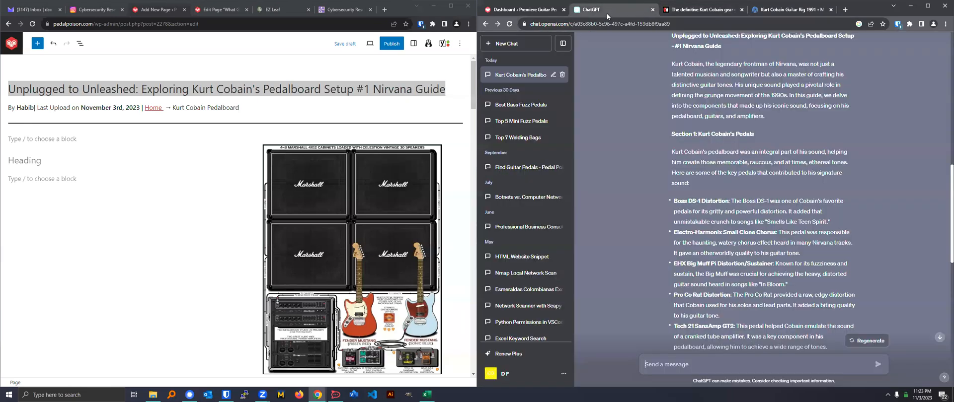
click(733, 360)
text(Can y)
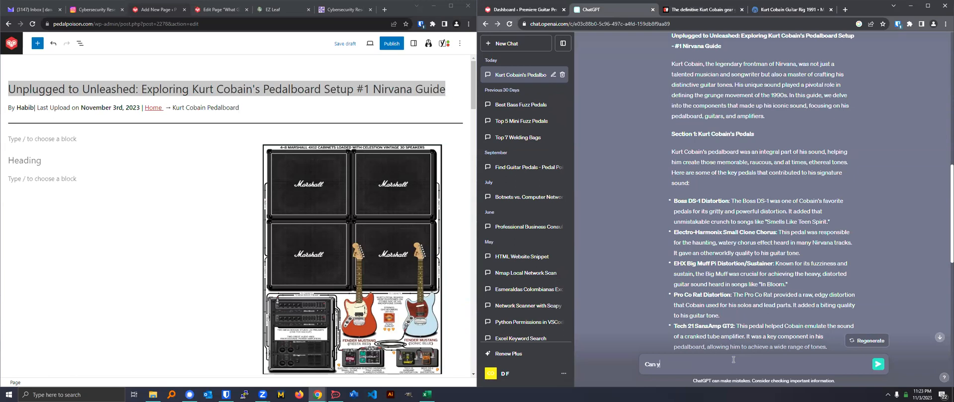
text(ou please revise your answer and include more history about his)
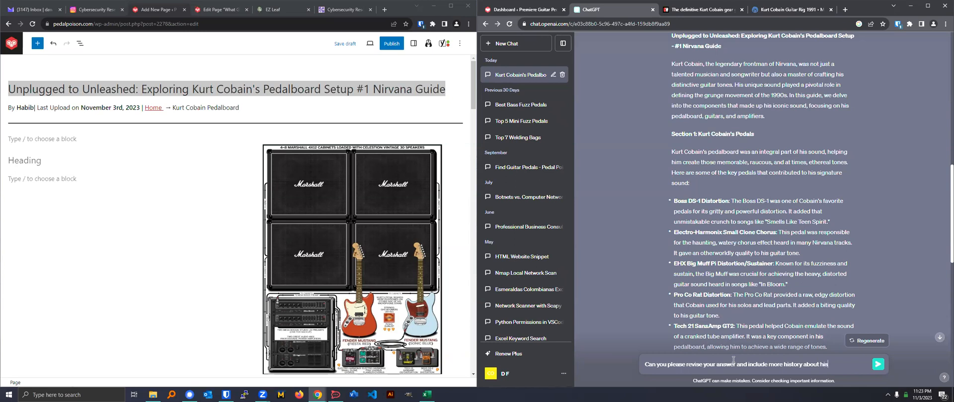
key(BackSpace)
text(Cobain.)
key(Return)
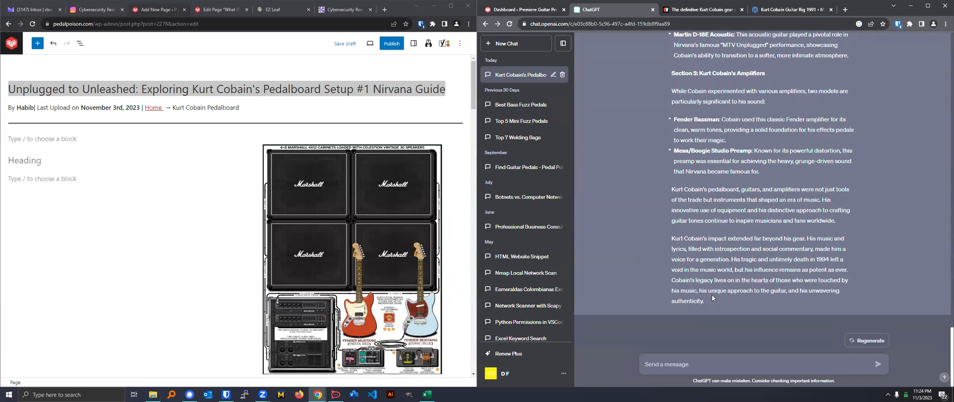
- Copy the introductory paragraph about Kurt Cobain from the ChatGPT article into the empty paragraph above the small heading beside the rig image
scroll(691, 258, up, 15)
drag(711, 306, 675, 300)
right_click(677, 304)
click(688, 311)
scroll(671, 237, up, 10)
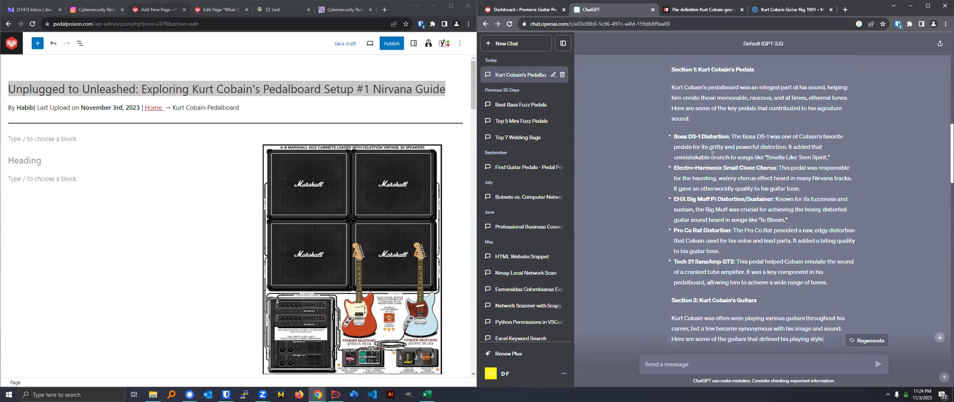
scroll(713, 155, up, 3)
triple_click(676, 168)
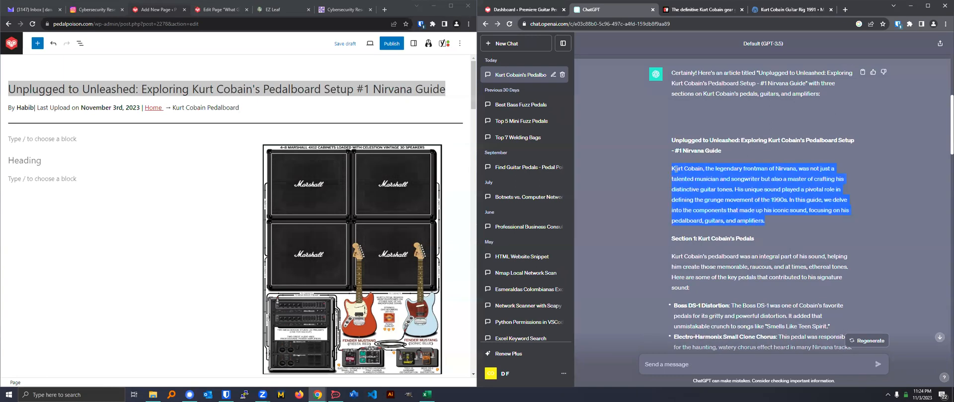
click(44, 178)
click(41, 140)
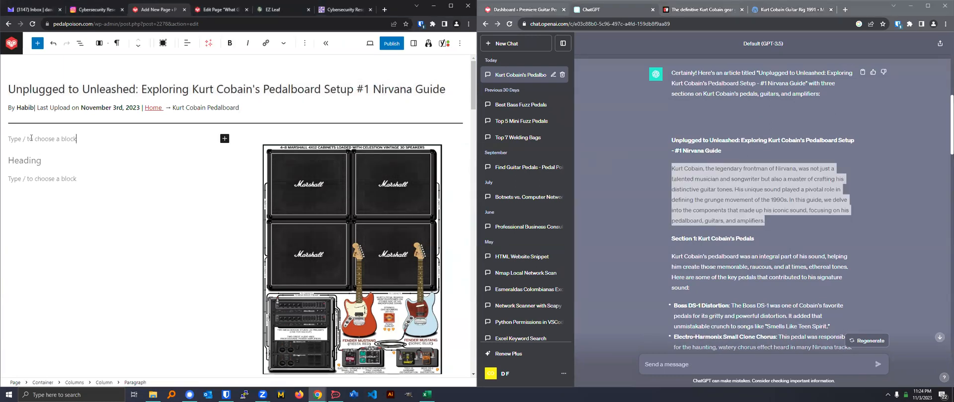
key(ctrl+v)
click(771, 217)
click(731, 225)
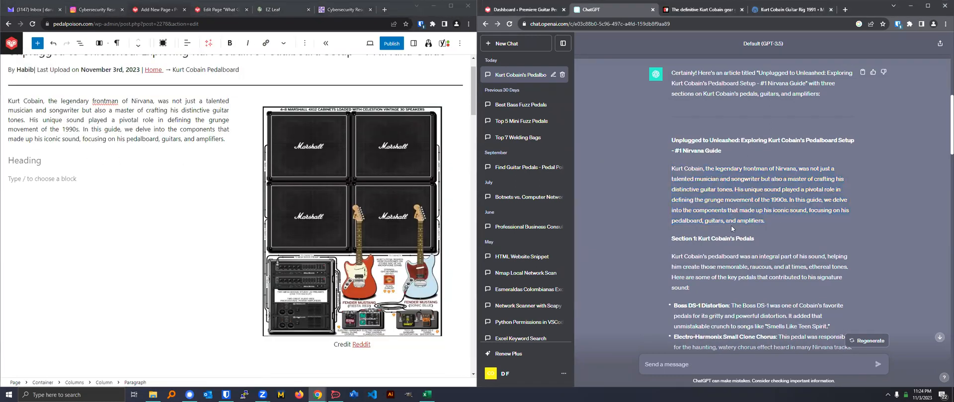
- Copy the "Section 1: Kurt Cobain's Pedals" text, including its full pedal list, from the ChatGPT article
scroll(719, 275, down, 1)
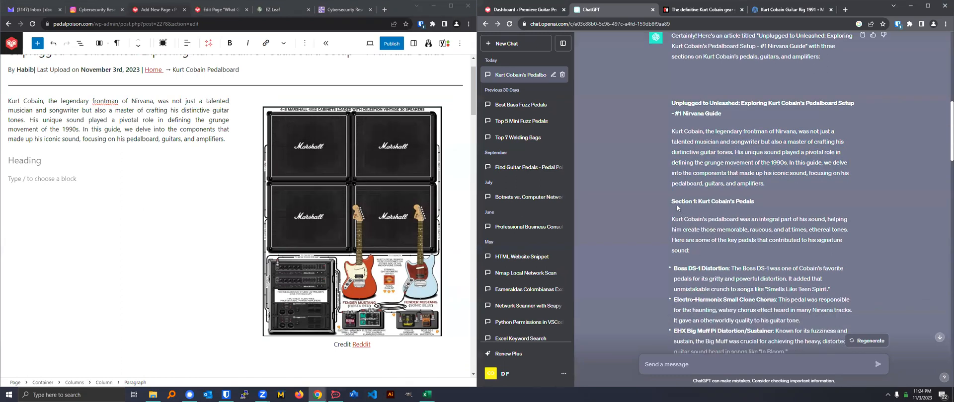
drag(673, 200, 828, 304)
key(ctrl+c)
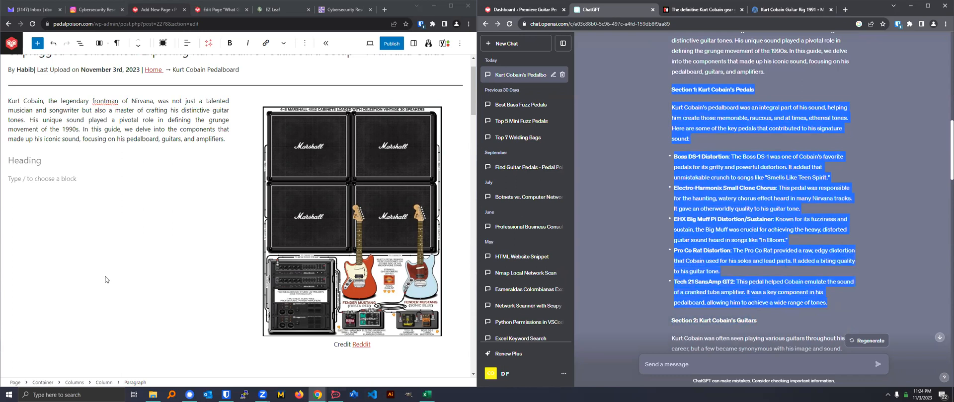
click(33, 172)
key(ctrl+v)
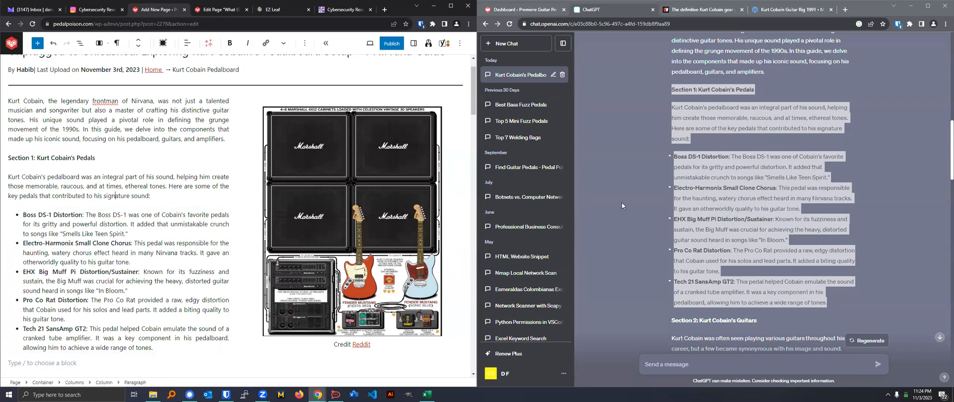
key(ctrl+z)
- Paste the copied pedals section into the full-width empty paragraph between the rig image and the EHX Small Clone card
scroll(37, 224, down, 5)
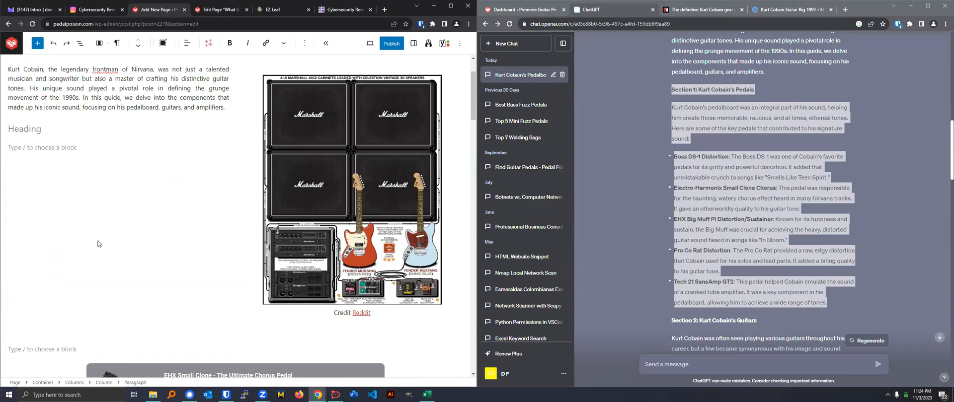
click(29, 199)
key(ctrl+v)
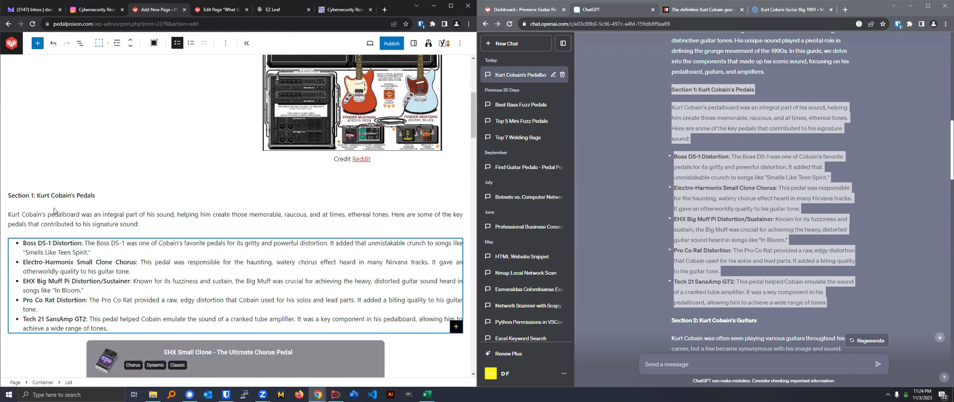
- Clear the heading "A Brief History of Kurt Cobain's Tonal Influences" below the EHX Small Clone card
triple_click(42, 307)
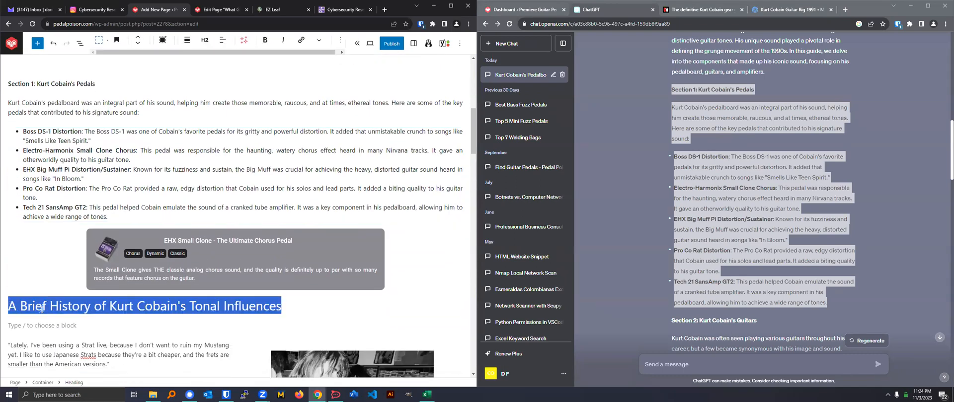
key(BackSpace)
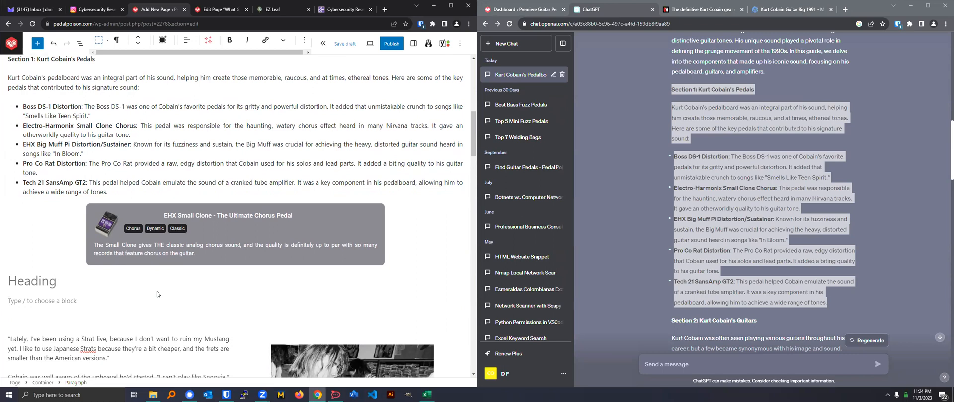
key(BackSpace)
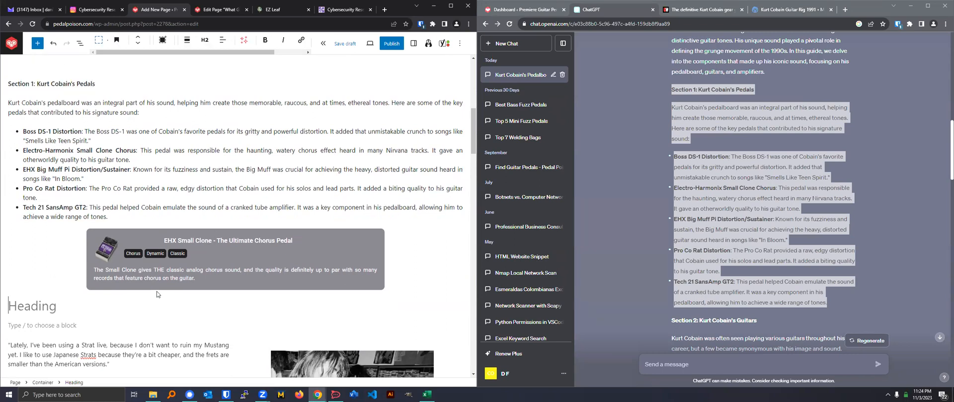
- Convert the "Section 1: Kurt Cobain's Pedals" paragraph into a heading
triple_click(74, 85)
click(116, 40)
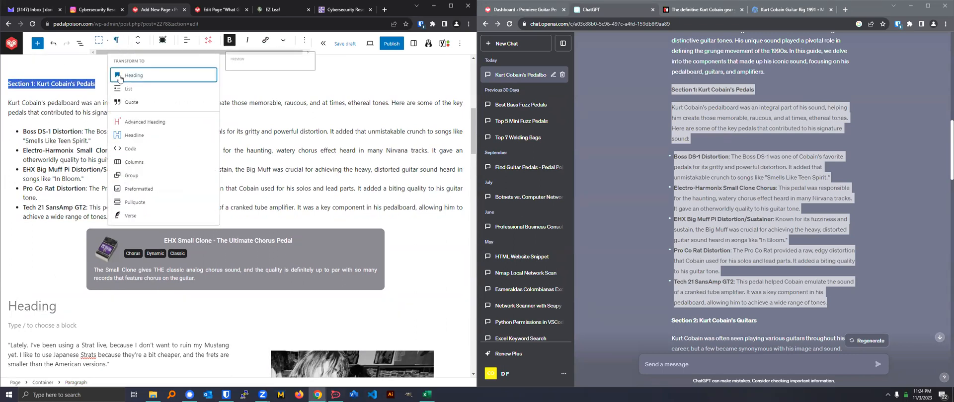
click(119, 78)
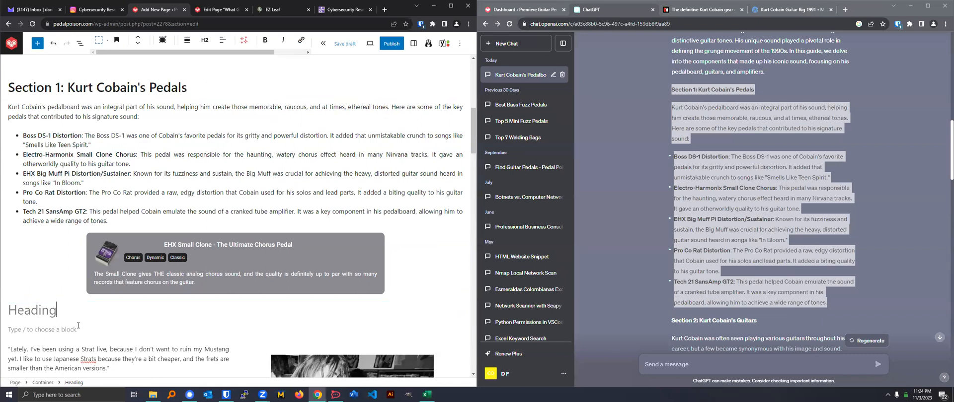
- Delete the empty heading below the EHX Small Clone card and the quote paragraphs beside the black-and-white Cobain photo
click(63, 317)
key(BackSpace)
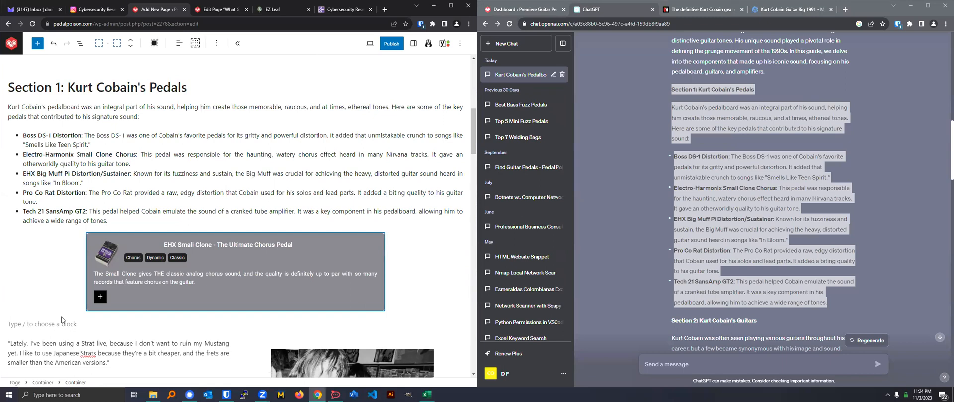
scroll(172, 258, down, 3)
scroll(174, 251, down, 1)
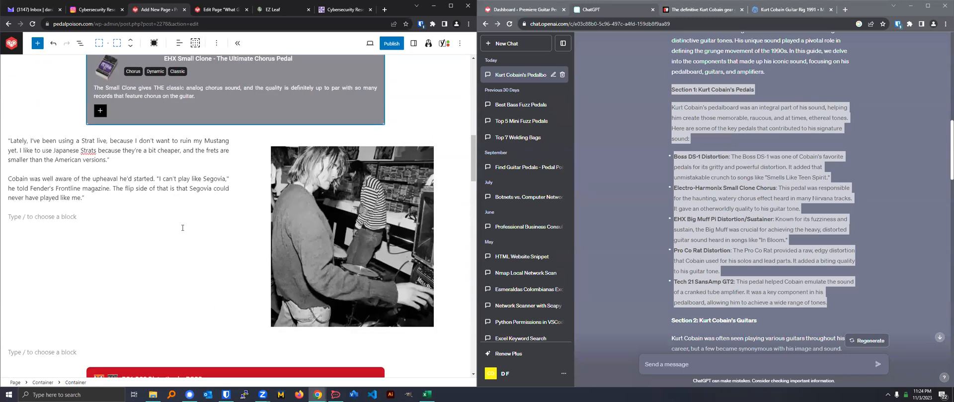
scroll(99, 195, up, 1)
drag(85, 255, 4, 197)
key(BackSpace)
click(181, 245)
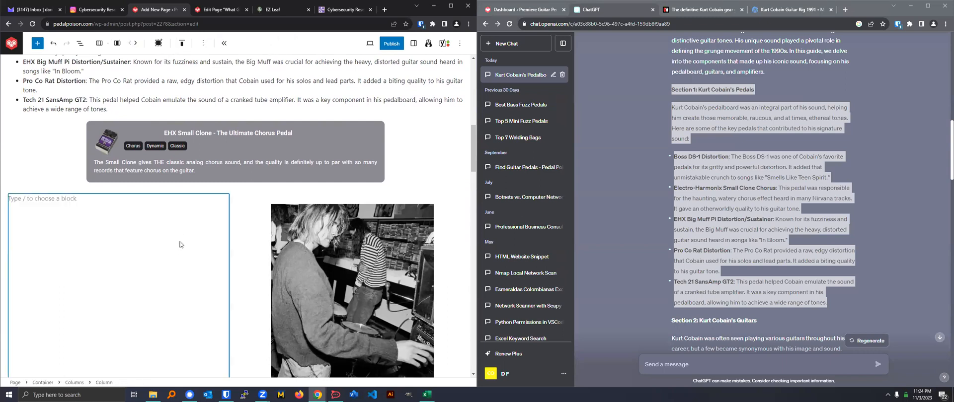
scroll(183, 250, down, 3)
scroll(183, 250, down, 4)
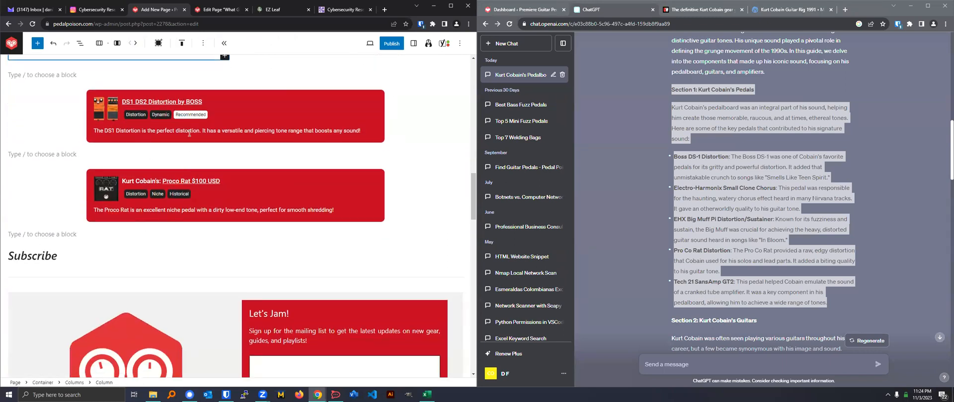
click(131, 115)
scroll(199, 149, up, 5)
click(217, 160)
scroll(216, 160, up, 15)
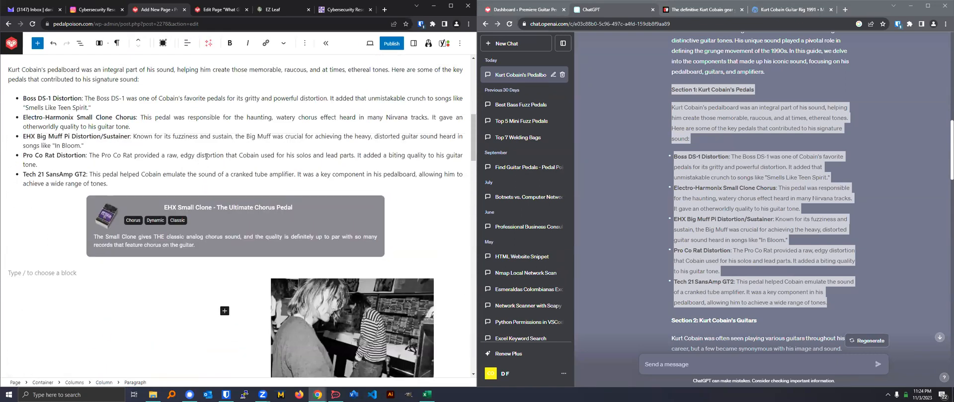
- Copy the ChatGPT pedals section from "Kurt Cobain's Pedals" through the Tech 21 SansAmp GT2 entry
click(816, 132)
scroll(815, 156, up, 3)
scroll(815, 156, down, 3)
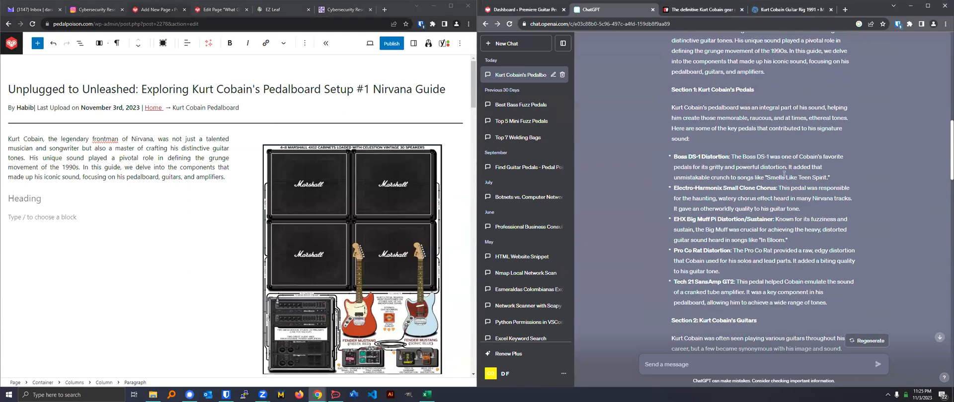
scroll(745, 169, up, 1)
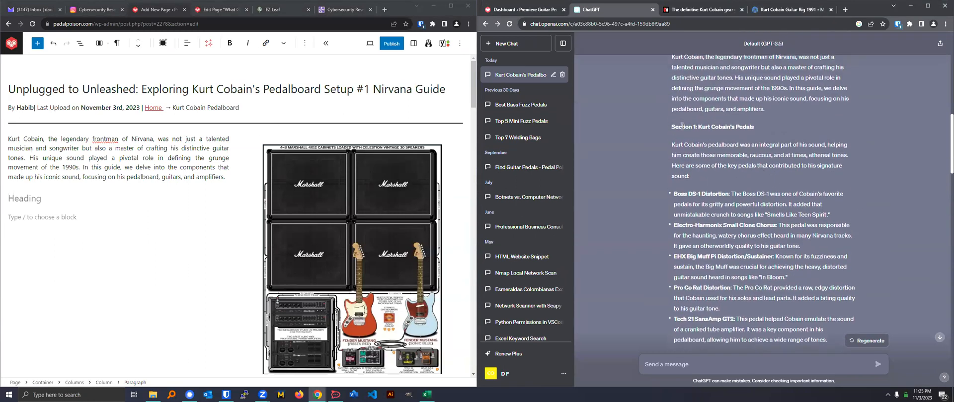
drag(699, 127, 836, 270)
scroll(768, 279, down, 2)
right_click(794, 262)
click(798, 269)
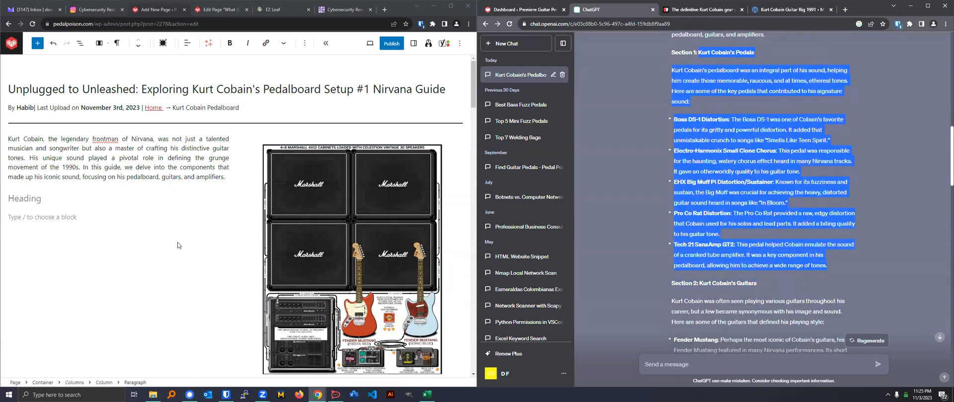
- Duplicate the page's pedals heading, paragraph and list together, and move the copy below the black-and-white Cobain photo
scroll(107, 242, down, 7)
scroll(115, 200, down, 2)
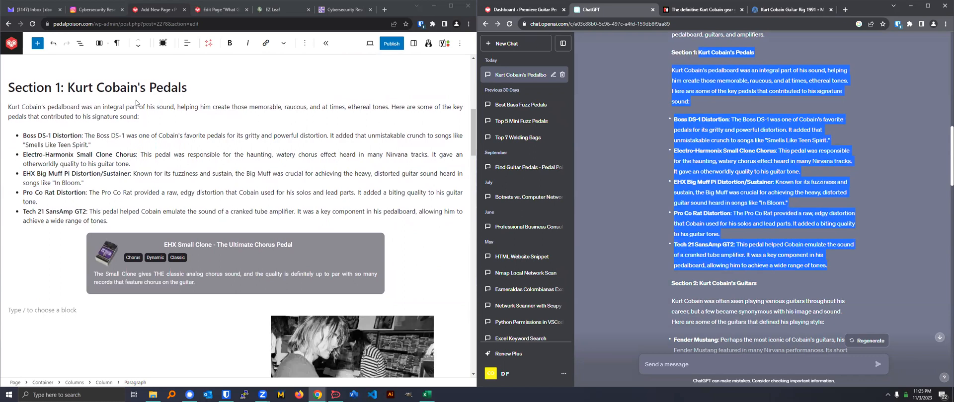
scroll(112, 189, down, 4)
scroll(111, 189, up, 6)
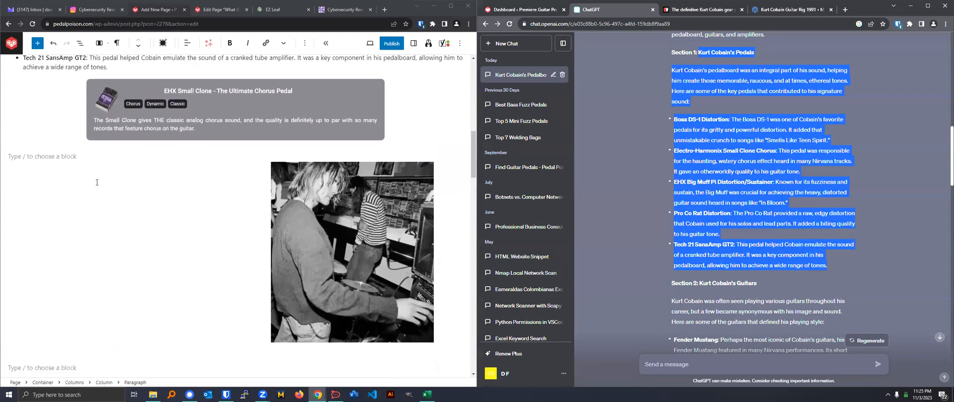
click(119, 280)
drag(108, 295, 70, 163)
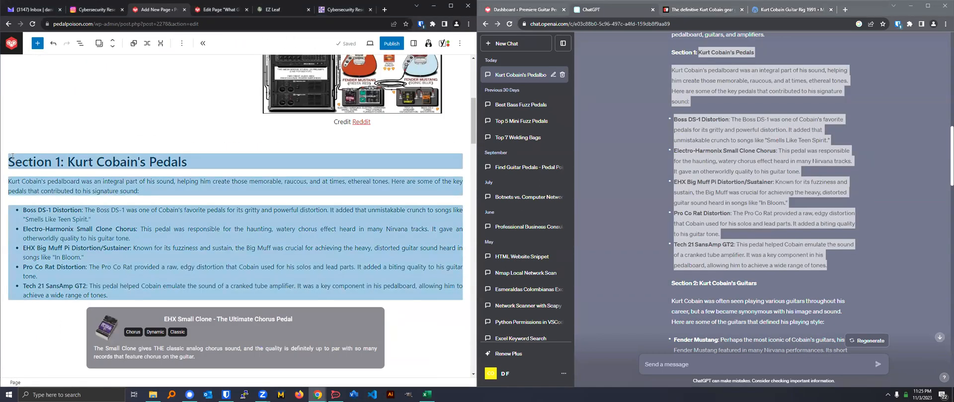
click(183, 48)
click(199, 94)
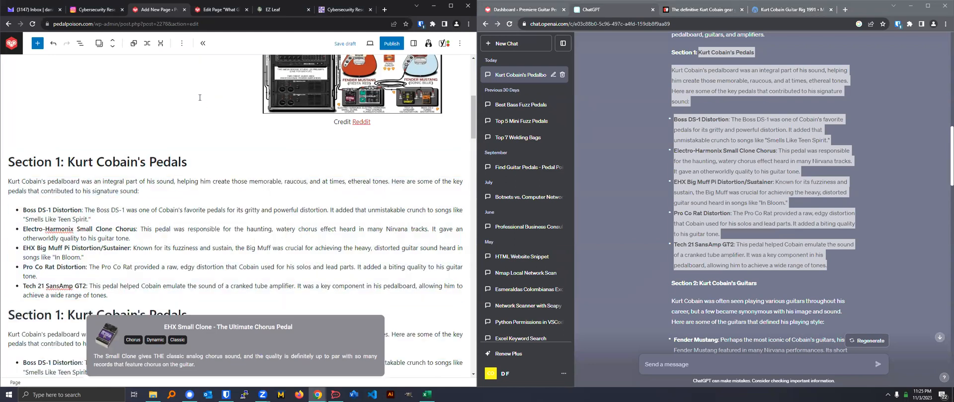
click(113, 47)
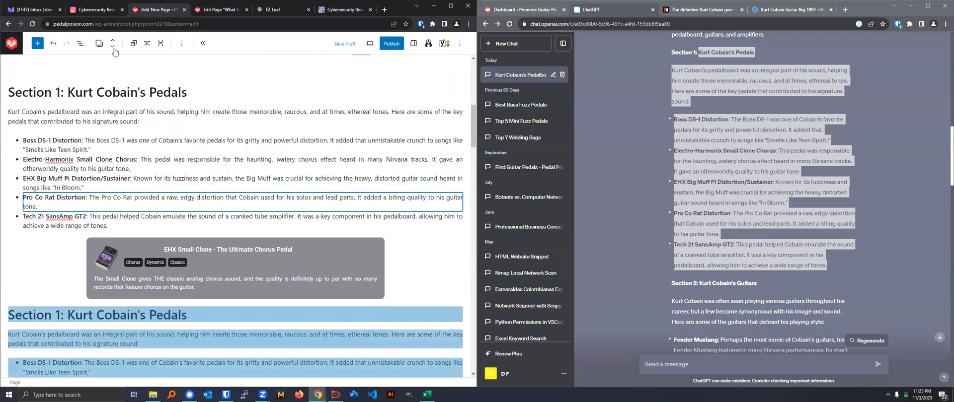
scroll(227, 178, down, 3)
click(114, 47)
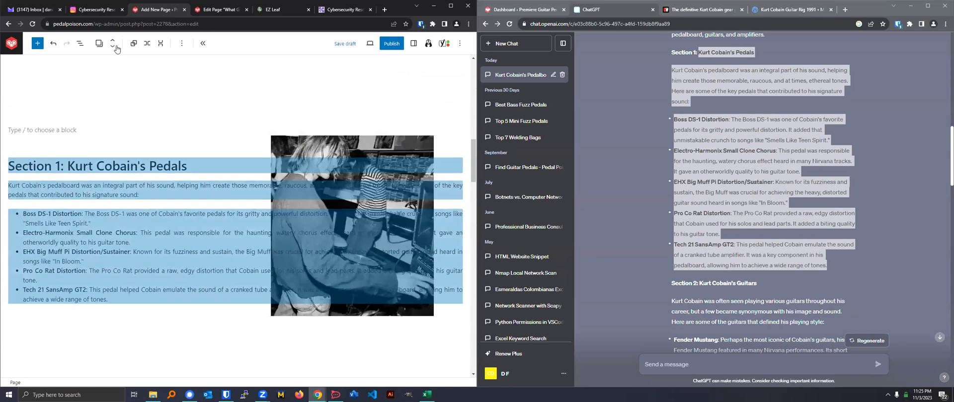
click(298, 192)
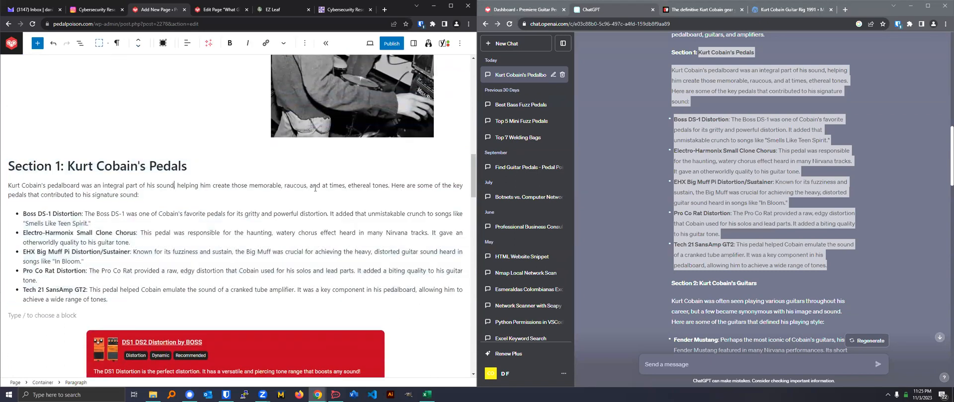
- Copy the ChatGPT guitars section from "Kurt Cobain's Guitars" through the Martin D-18E Acoustic entry, leaving out the "Section 2:" prefix
click(762, 235)
scroll(760, 233, down, 3)
drag(701, 170, 849, 237)
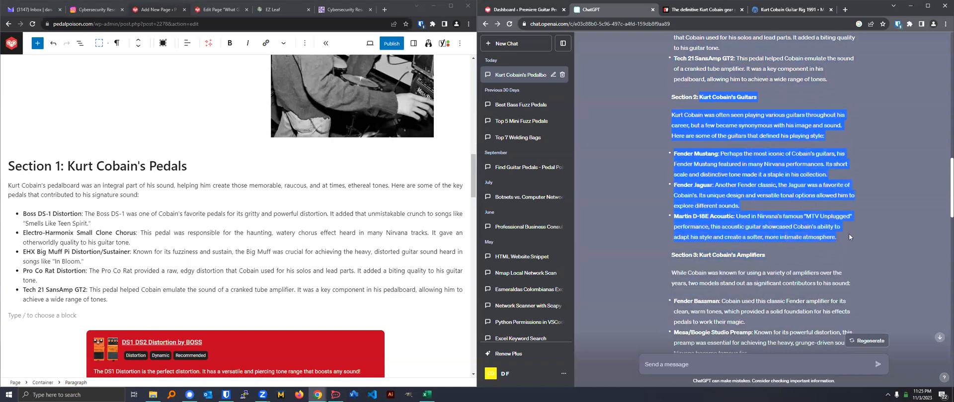
right_click(848, 233)
click(773, 225)
- Replace the duplicated "Section 1: Kurt Cobain's Pedals" heading below the photo with the copied guitars section
drag(68, 167, 270, 181)
click(84, 175)
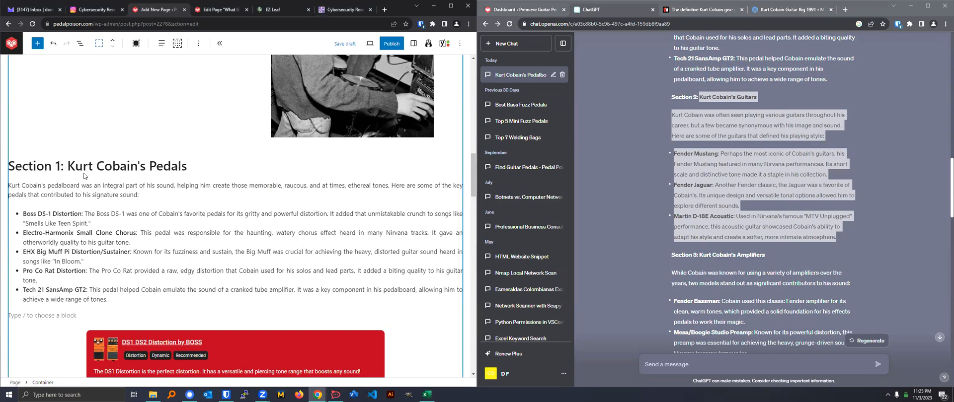
triple_click(21, 165)
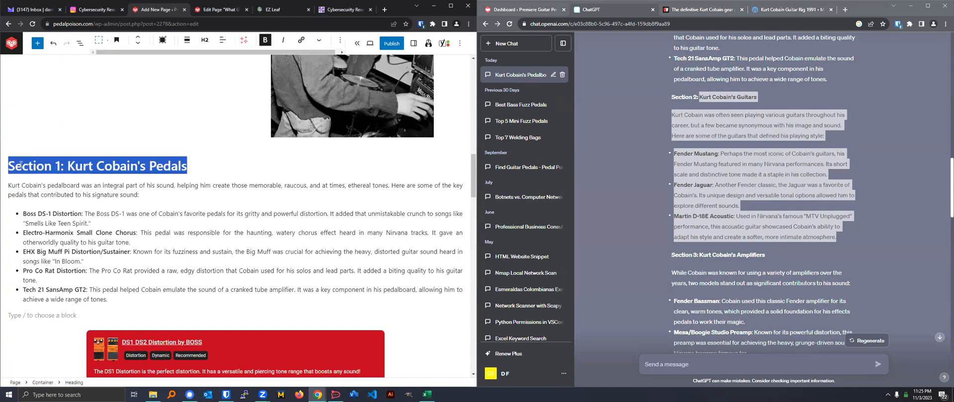
key(ctrl+v)
- Delete the duplicated pedals paragraph and pedal list beneath the Martin D-18E Acoustic entry
click(28, 273)
drag(10, 273, 235, 302)
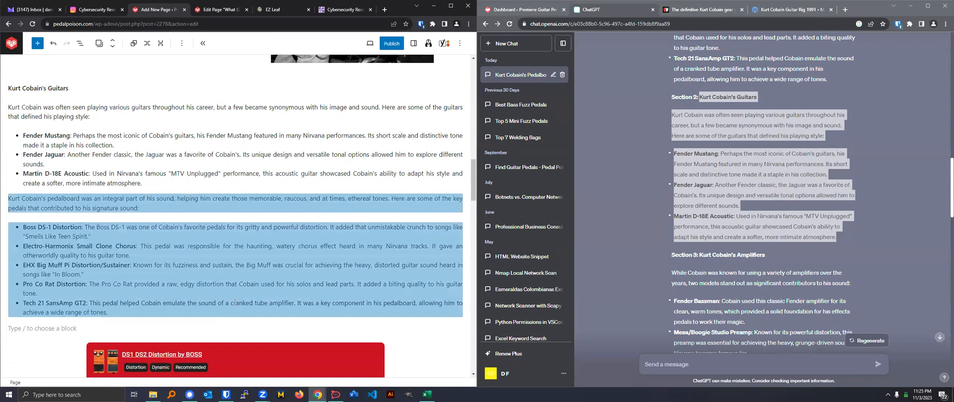
right_click(87, 194)
click(9, 200)
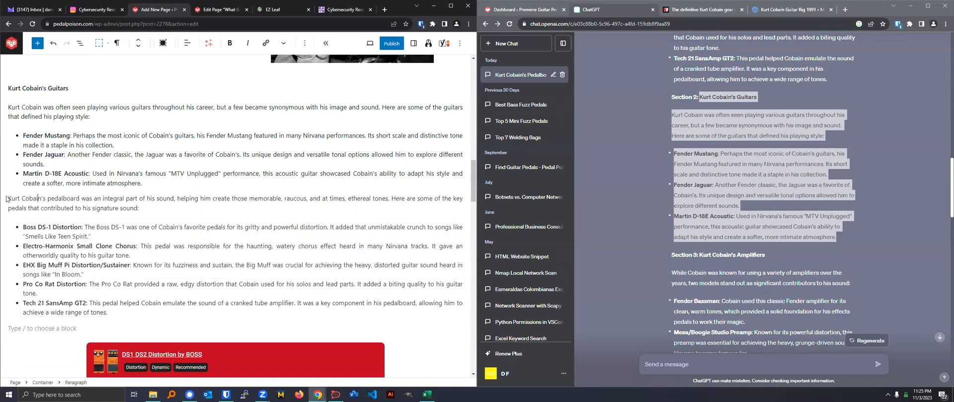
triple_click(18, 200)
key(BackSpace)
triple_click(64, 218)
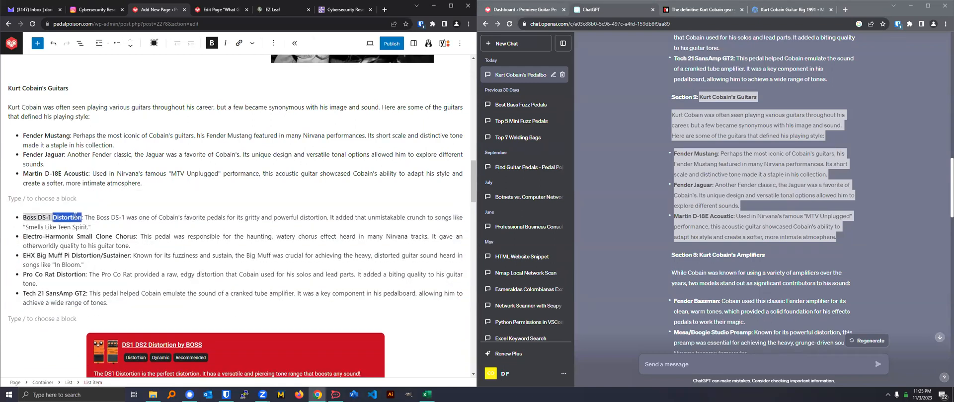
click(39, 228)
drag(44, 237, 108, 303)
key(BackSpace)
key(ctrl+a)
key(BackSpace)
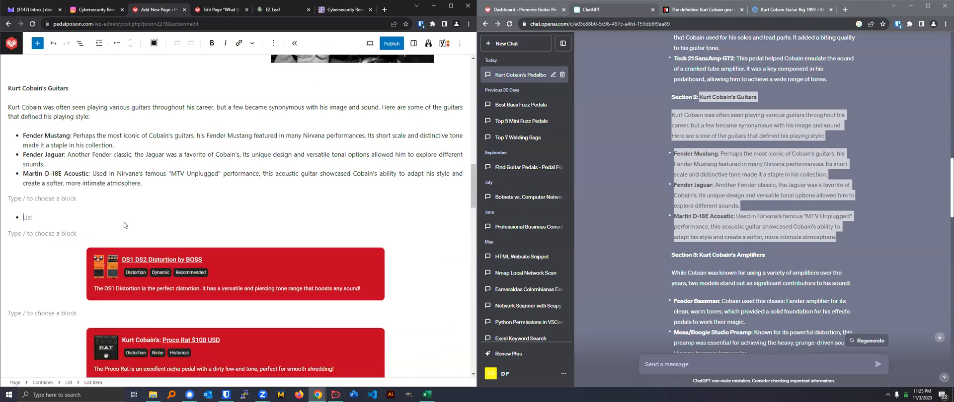
key(BackSpace)
- Clear the "Kurt Cobain's Guitars" title line above the guitars introduction
scroll(73, 202, up, 3)
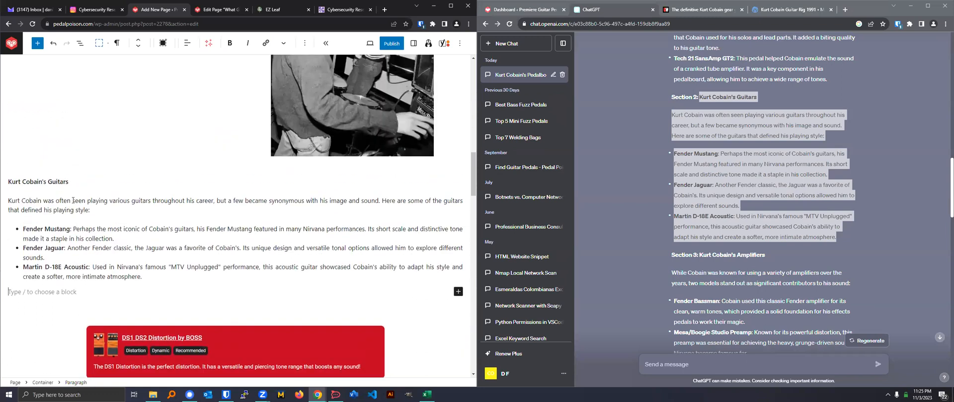
scroll(71, 233, down, 5)
scroll(98, 257, up, 4)
triple_click(39, 217)
key(BackSpace)
- Remove the "Section 1:" prefix from the "Kurt Cobain's Pedals" heading
scroll(168, 235, up, 6)
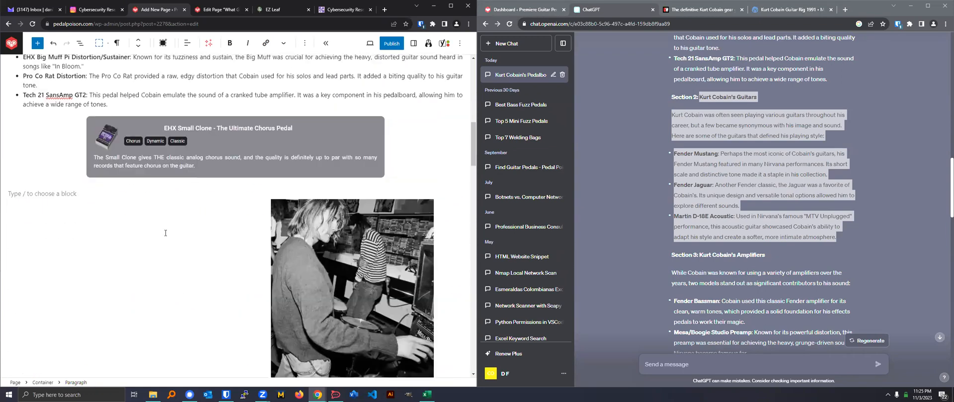
drag(8, 120, 67, 122)
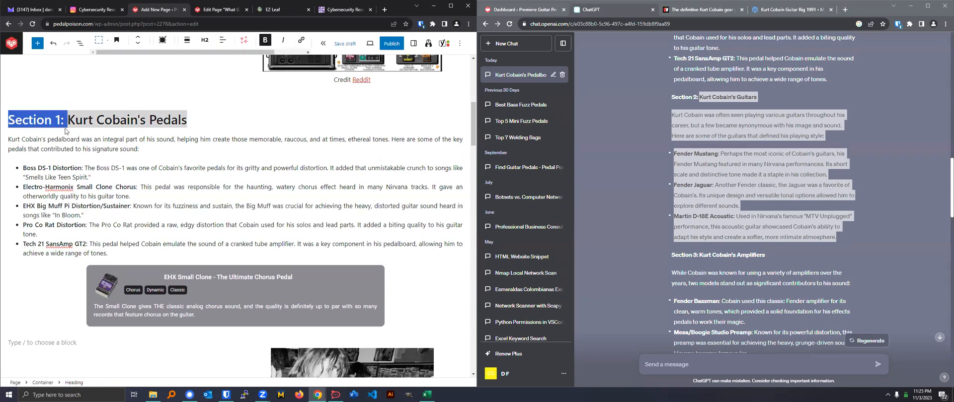
key(BackSpace)
- Copy the ChatGPT text from "Kurt Cobain's Amplifiers" through the closing sentence about Nirvana's iconic music, without the "Section 3:" prefix
click(772, 254)
scroll(773, 254, down, 2)
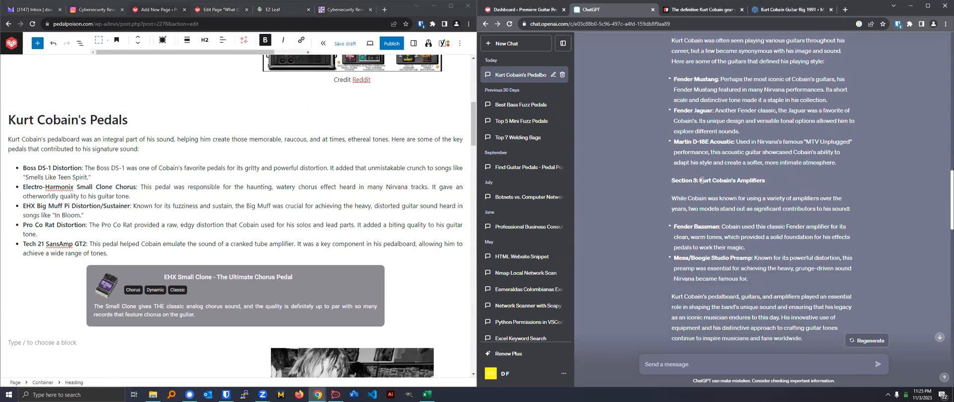
drag(703, 181, 824, 187)
right_click(814, 181)
click(821, 188)
scroll(149, 214, down, 4)
scroll(99, 188, up, 5)
scroll(67, 162, down, 3)
scroll(70, 221, up, 4)
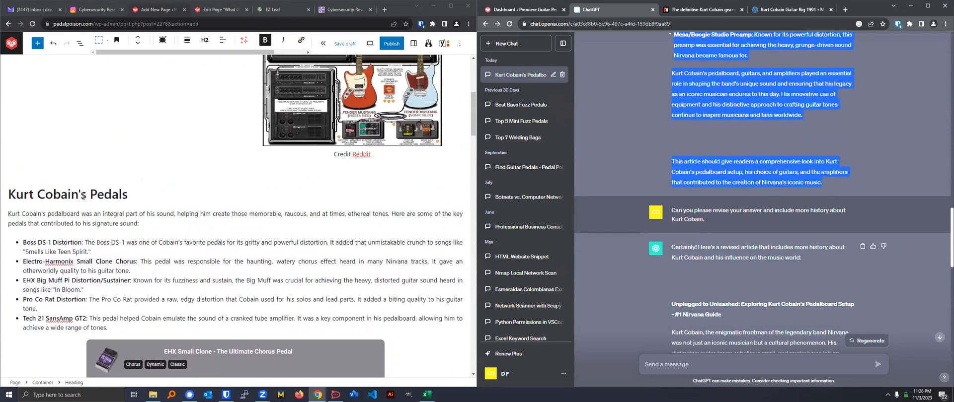
scroll(77, 212, down, 9)
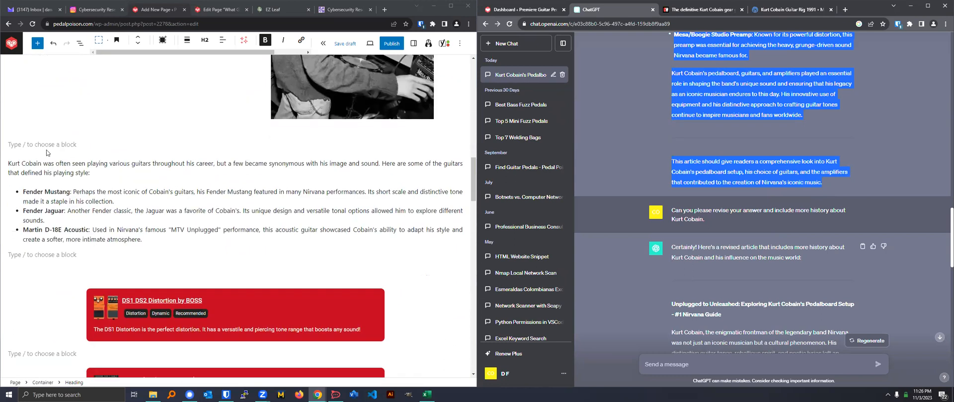
click(48, 144)
key(BackSpace)
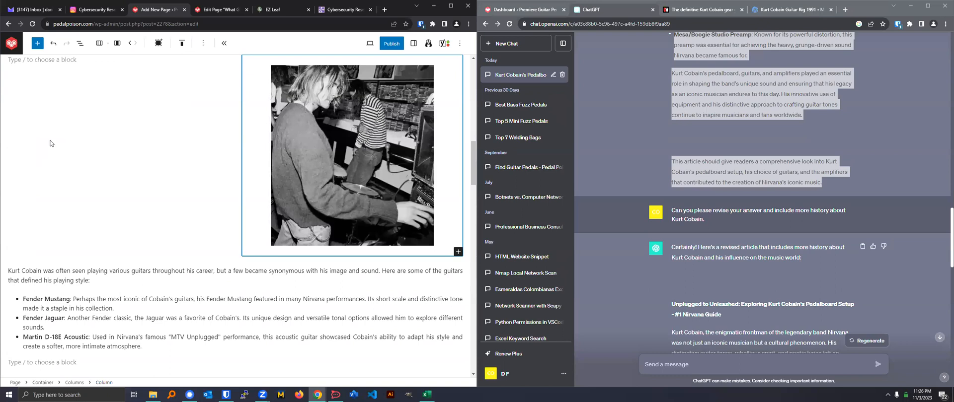
click(53, 43)
click(57, 44)
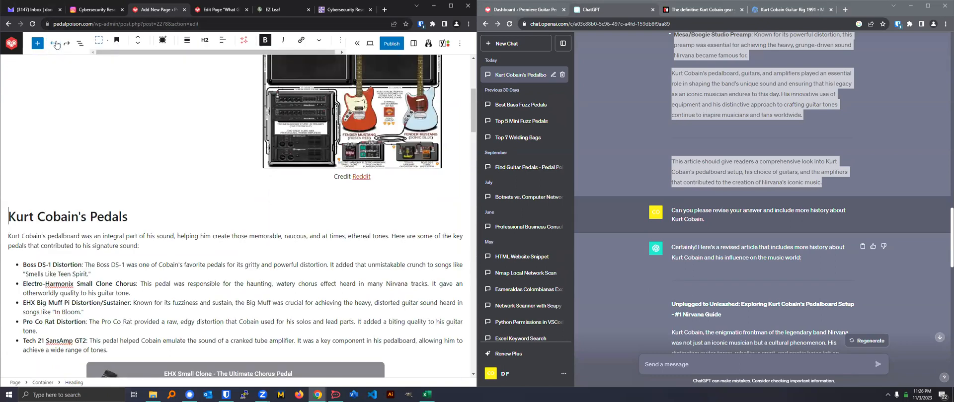
- Paste the copied amplifiers section into the empty paragraph between the DS1 DS2 Distortion card and the Proco Rat card
scroll(99, 234, down, 12)
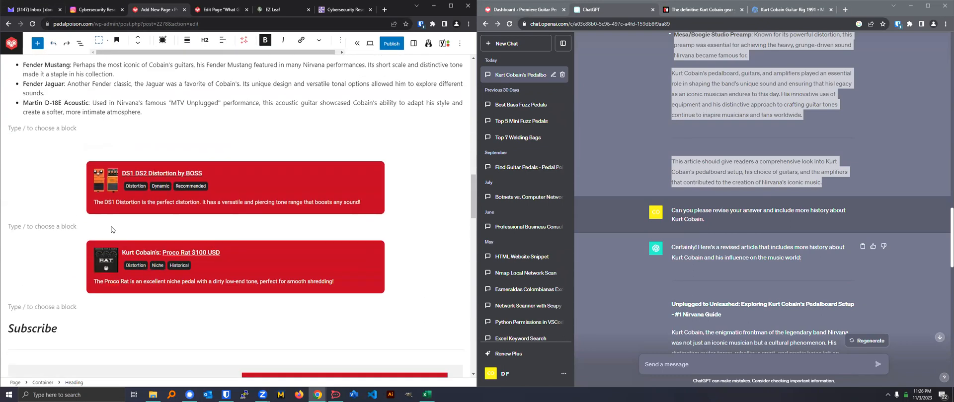
click(52, 113)
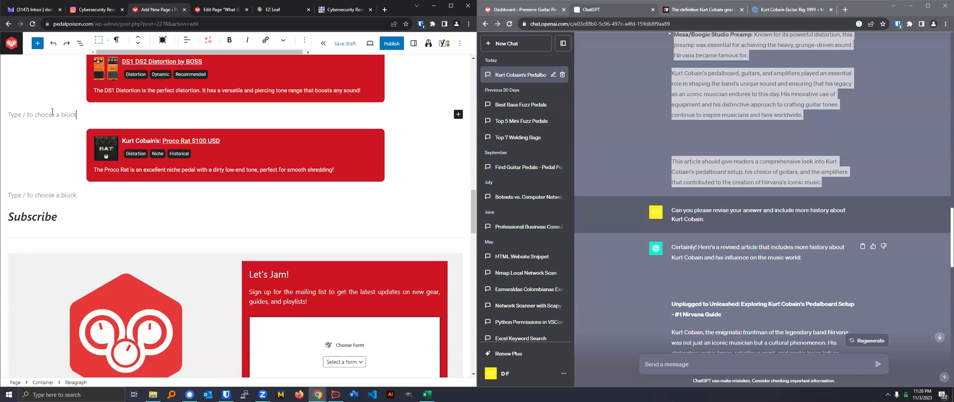
key(ctrl+v)
scroll(109, 154, up, 5)
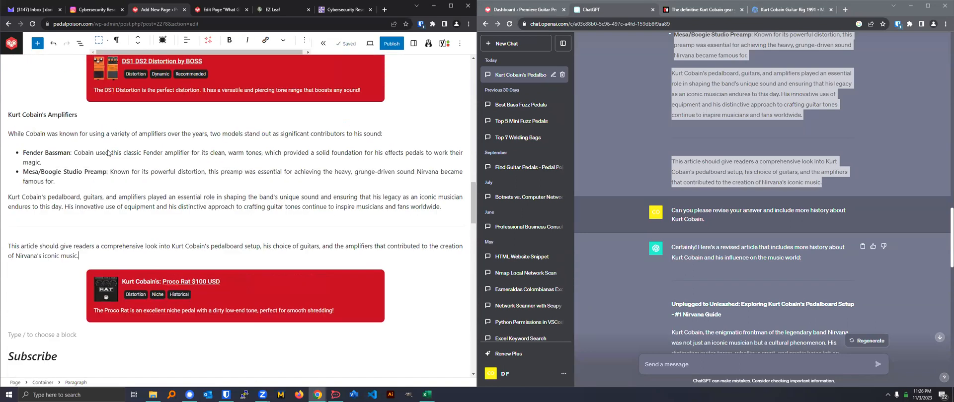
- Move the DS1 DS2 Distortion card up the page so it sits above the guitars introduction
click(104, 174)
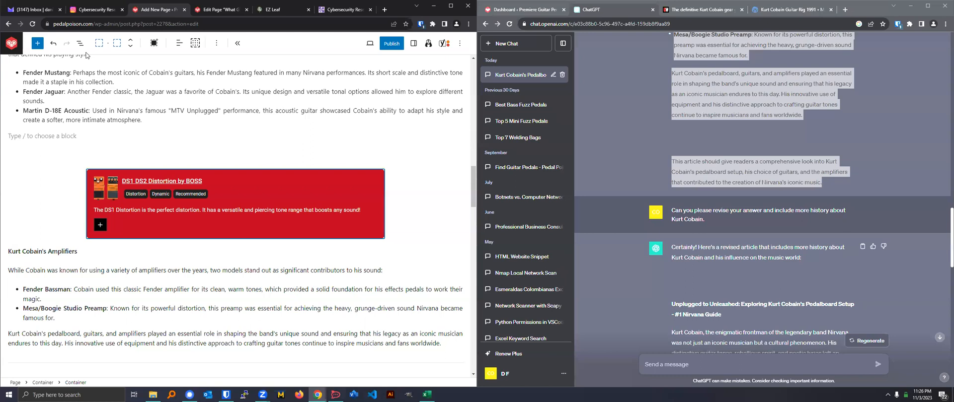
click(130, 40)
click(129, 40)
click(129, 39)
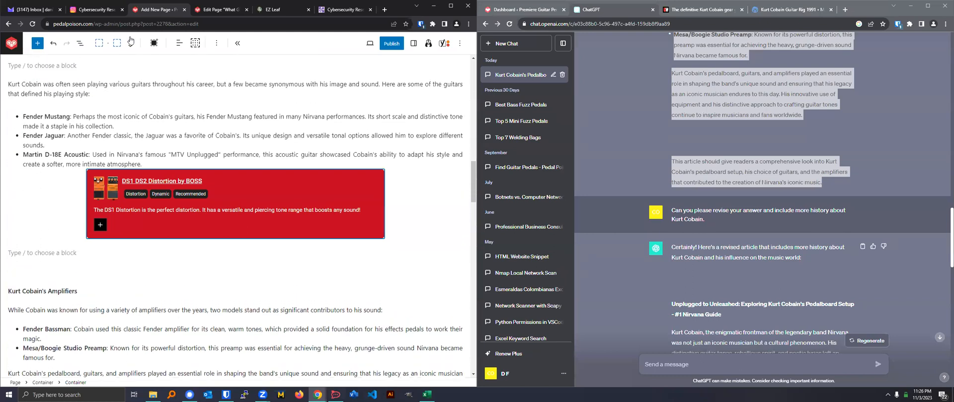
click(131, 39)
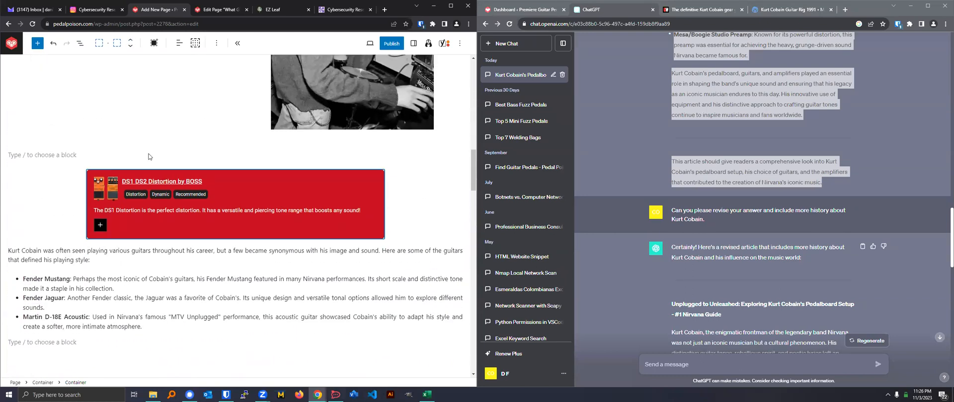
- Delete the black-and-white studio photo between the EHX Small Clone card and the DS1 DS2 Distortion card
scroll(149, 157, up, 4)
click(329, 221)
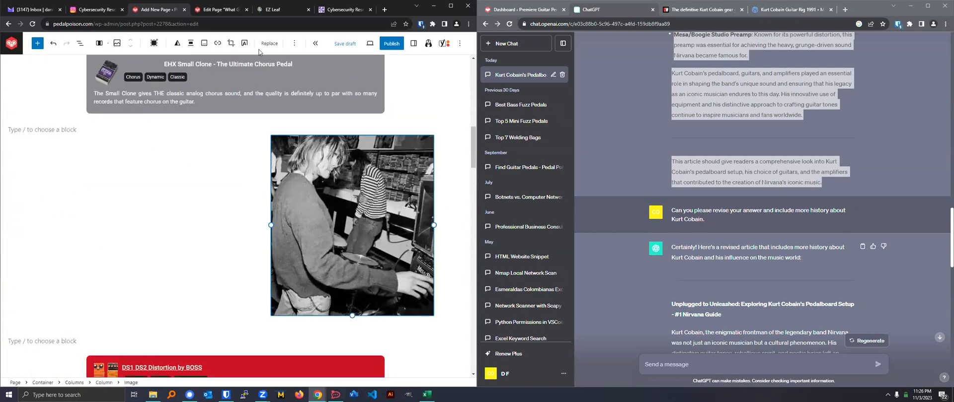
right_click(373, 189)
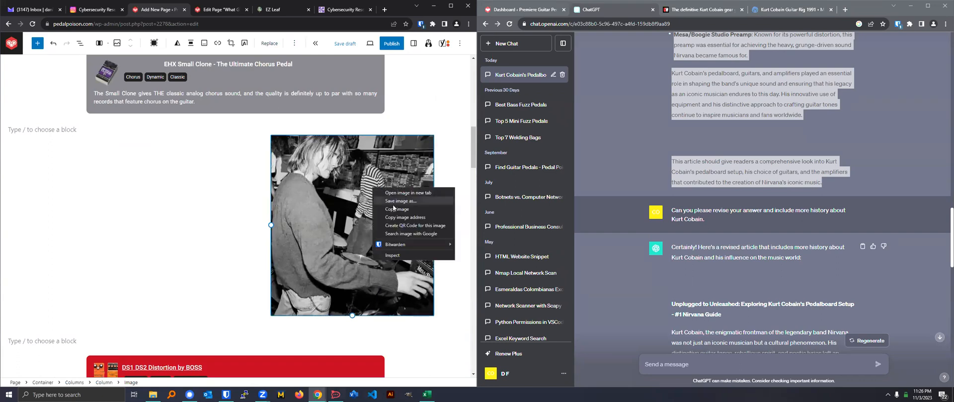
click(298, 184)
click(294, 43)
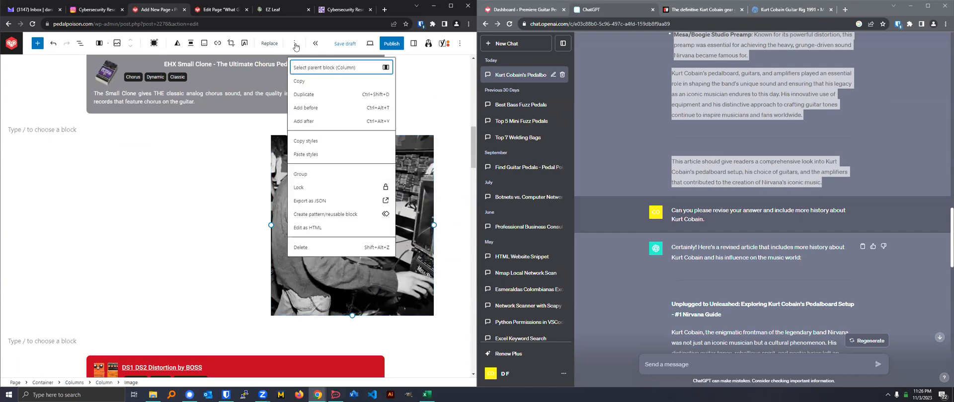
click(312, 247)
- Examine the order and spacing of the blocks from the Reddit-credited rig image down through the guitars section
click(162, 145)
scroll(158, 145, up, 4)
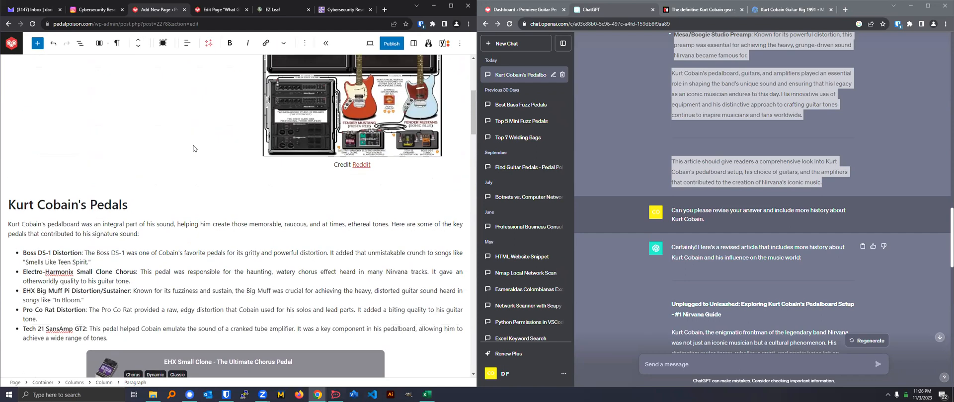
scroll(155, 145, down, 6)
scroll(122, 140, up, 2)
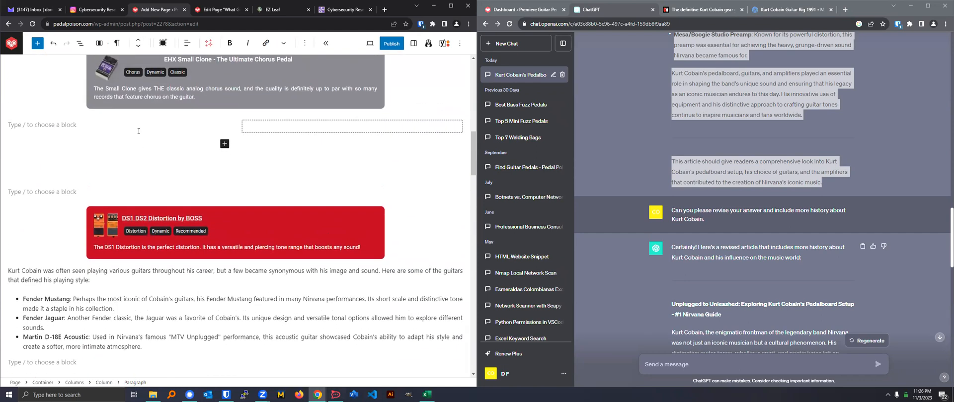
scroll(119, 156, down, 5)
scroll(129, 152, up, 4)
scroll(131, 150, down, 1)
scroll(67, 163, up, 4)
scroll(66, 163, up, 2)
- Copy the "Kurt Cobain's Pedals" heading text
click(128, 93)
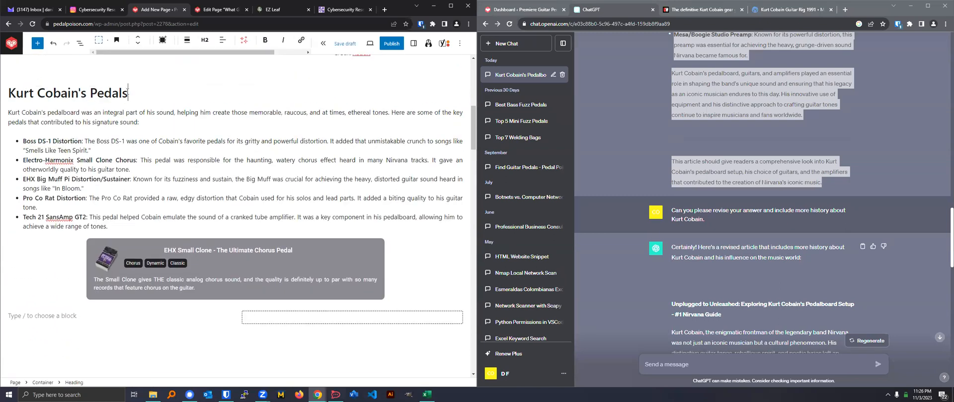
triple_click(109, 93)
right_click(110, 93)
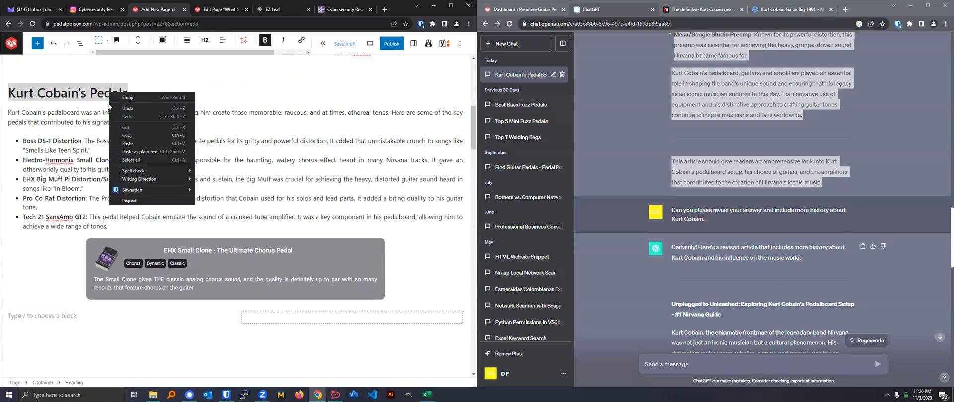
click(32, 86)
triple_click(32, 86)
key(ctrl+c)
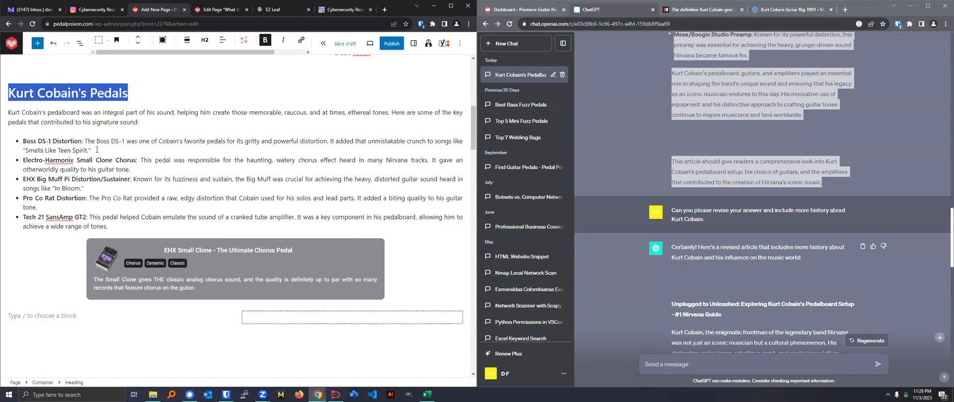
- Paste the copied title on its own line above the guitars introduction and convert it to a heading
scroll(81, 238, down, 5)
click(10, 238)
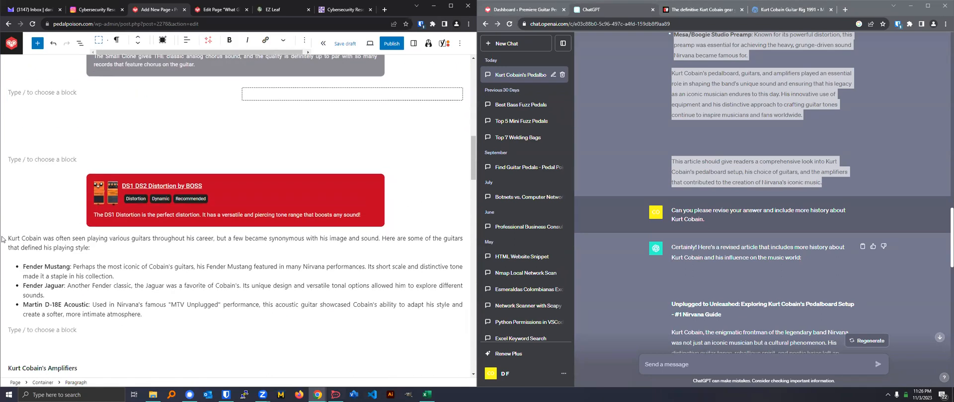
key(Return)
key(ctrl+v)
triple_click(49, 220)
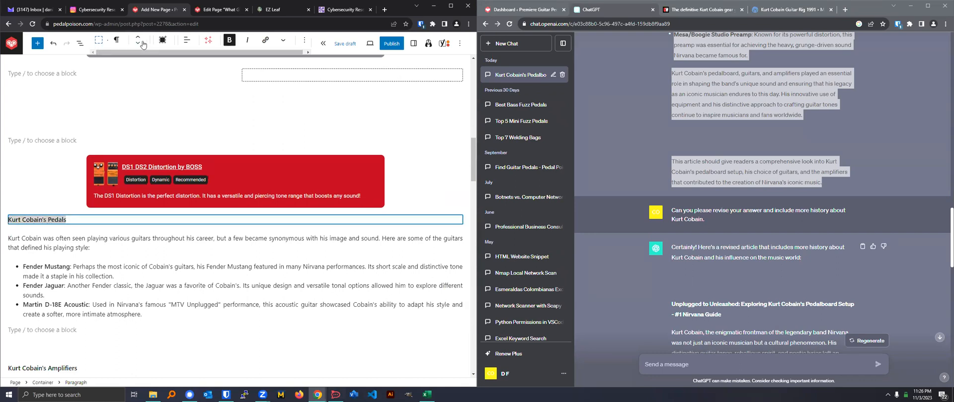
click(116, 40)
click(128, 75)
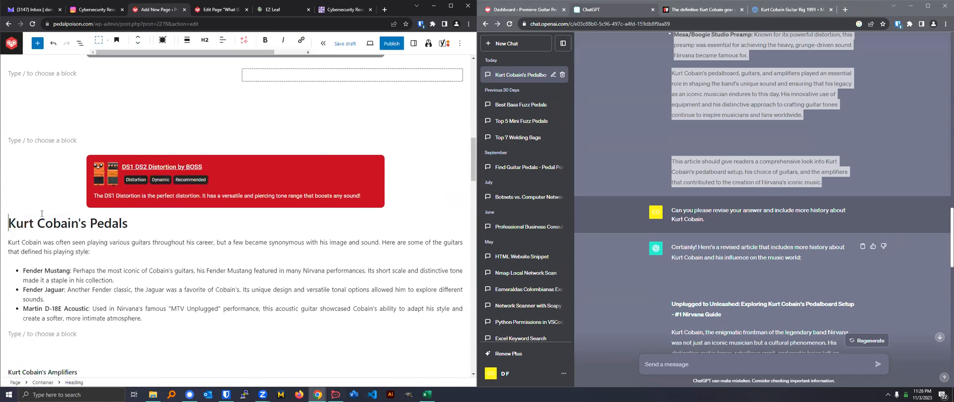
- Replace "Pedals" with "Guitars" in the heading above the guitars introduction
double_click(101, 226)
text(Gu)
key(BackSpace)
key(BackSpace)
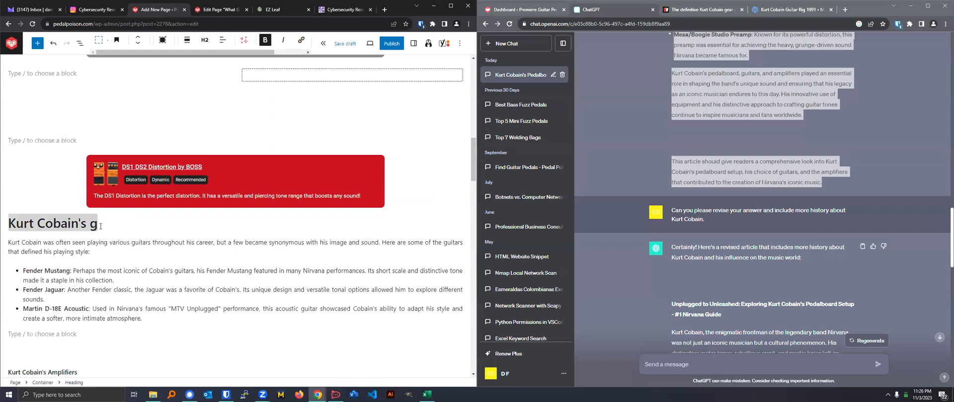
text(Guitars)
- Convert the "Kurt Cobain's Amplifiers" line to a heading and remove an empty paragraph between it and the guitars list
scroll(114, 279, down, 4)
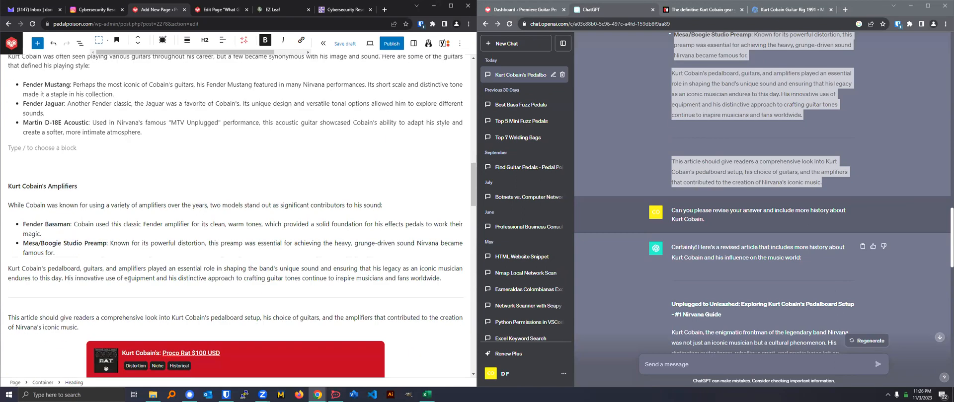
triple_click(61, 190)
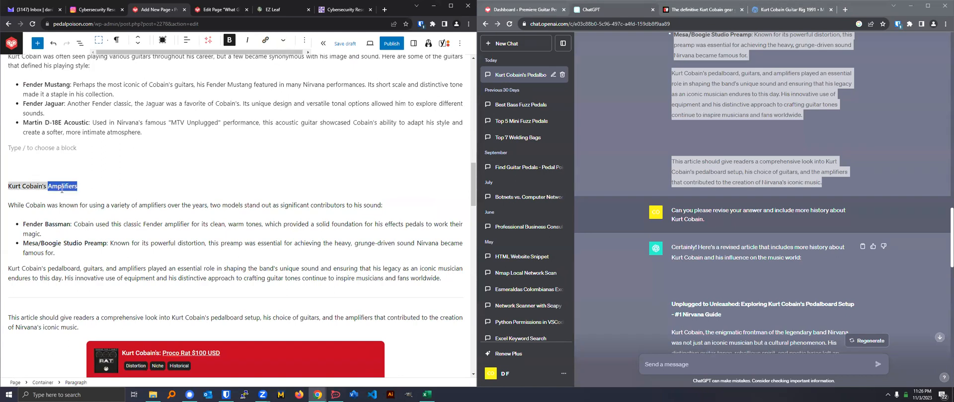
click(118, 40)
click(131, 75)
click(38, 148)
key(BackSpace)
- Remove the empty paragraph directly above the DS1 DS2 Distortion card
scroll(189, 106, up, 3)
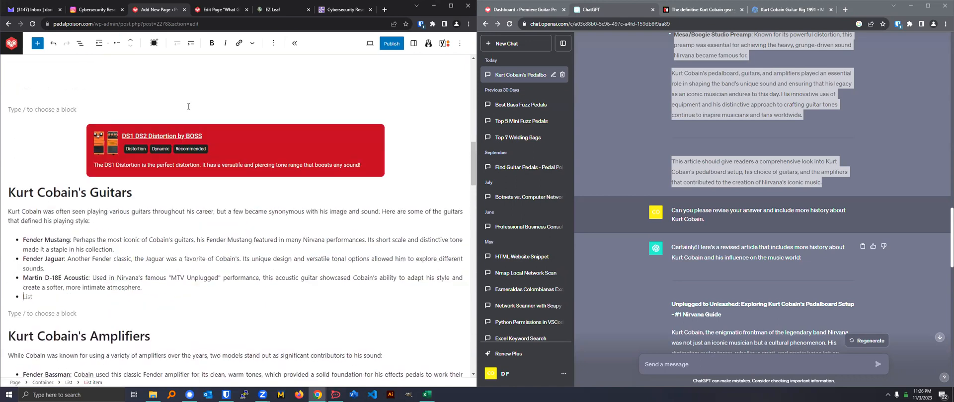
click(39, 113)
key(F12)
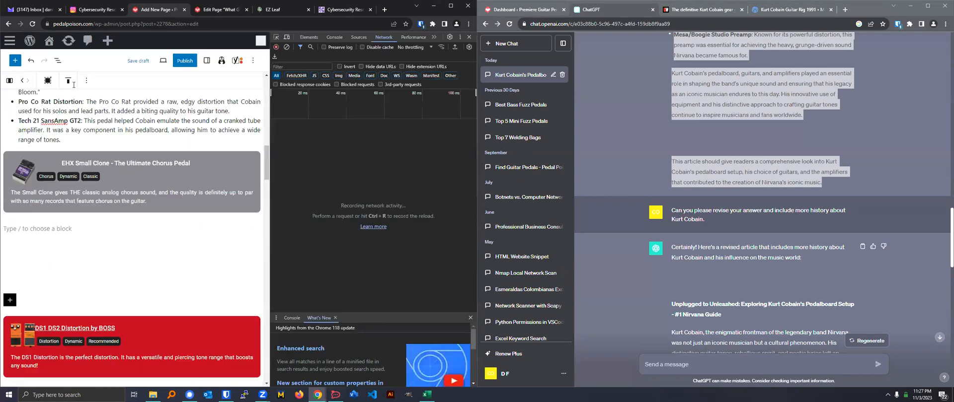
key(F12)
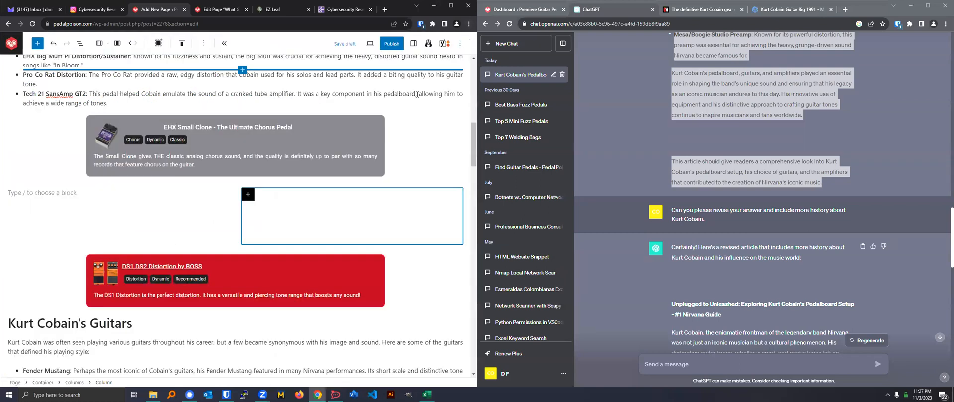
- Examine the page from its title to the pedals section at full window width, and restore the side-by-side view
click(455, 6)
scroll(409, 171, up, 15)
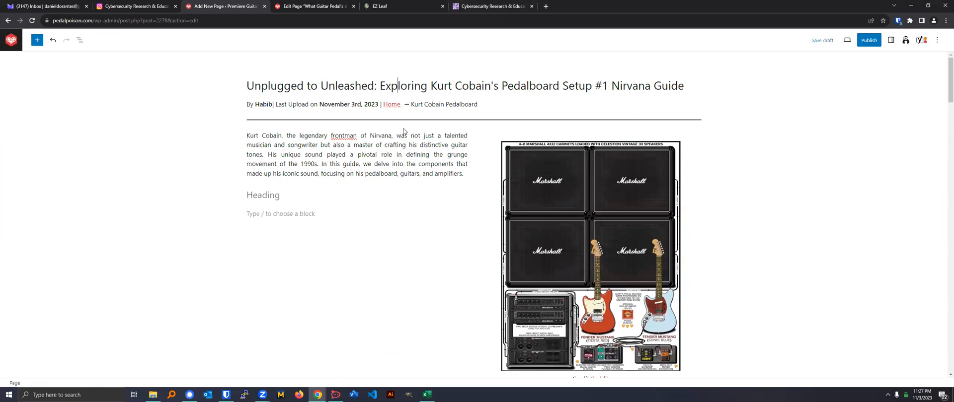
scroll(336, 167, down, 5)
triple_click(322, 159)
scroll(332, 172, down, 3)
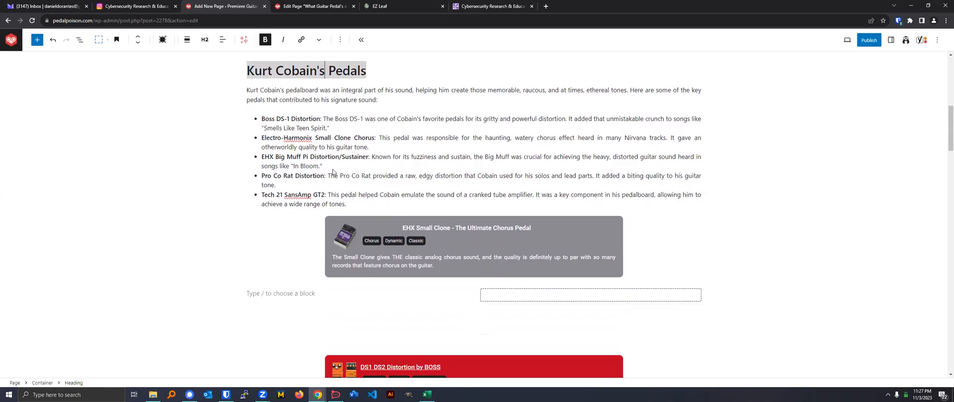
double_click(700, 5)
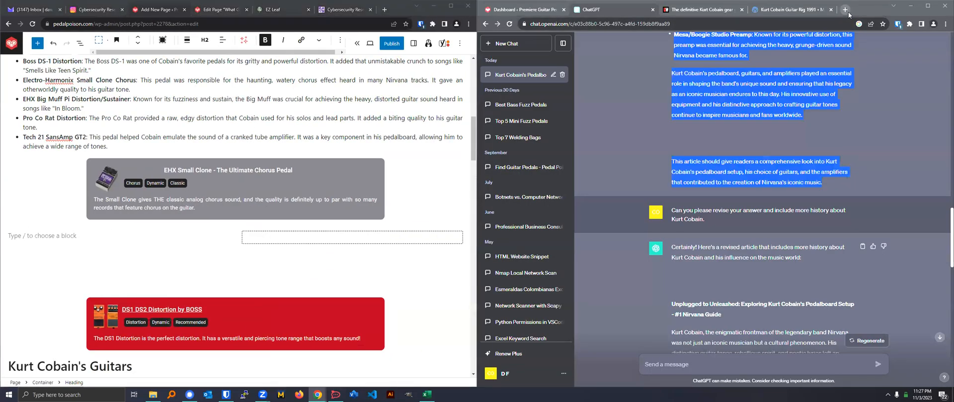
- Open google.com in a new tab of the browser window that holds ChatGPT
click(846, 11)
text(h)
key(BackSpace)
key(BackSpace)
text(google.com)
key(Return)
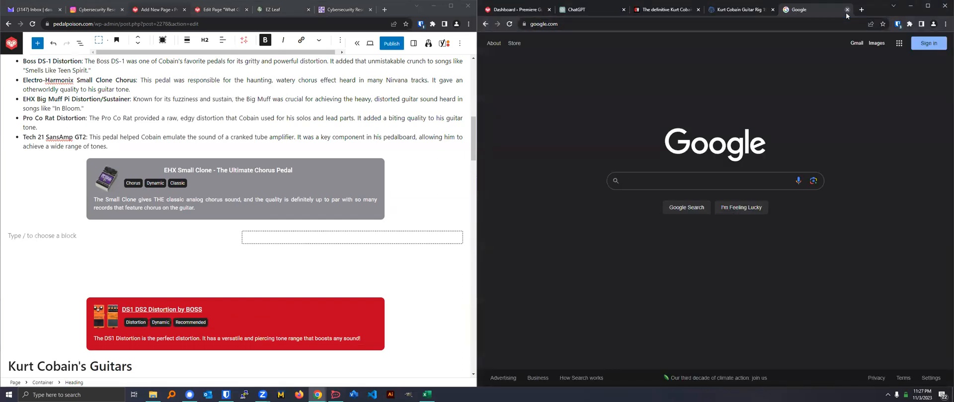
text(pe)
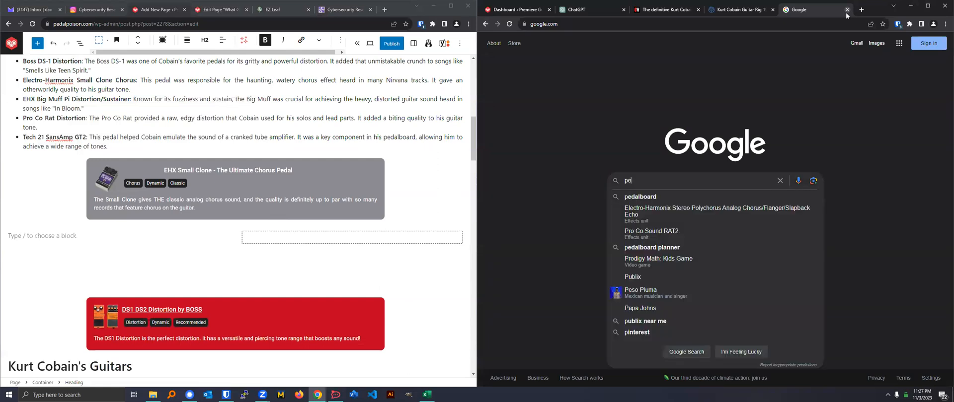
text(dalpoison.com)
key(Return)
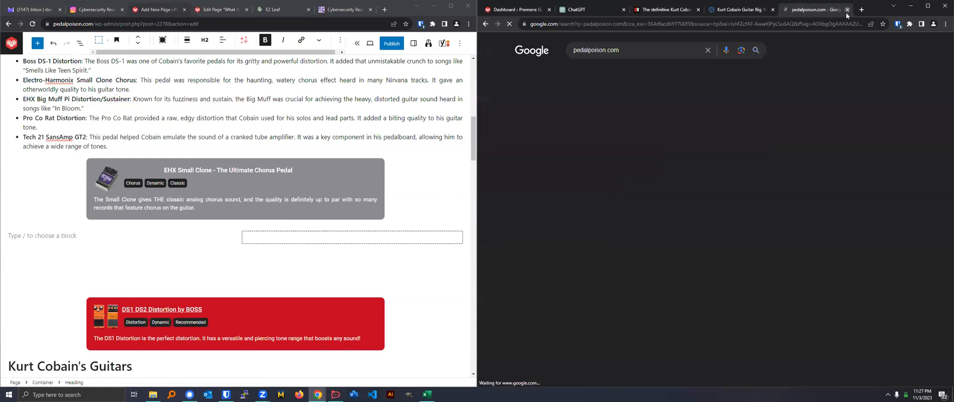
click(484, 24)
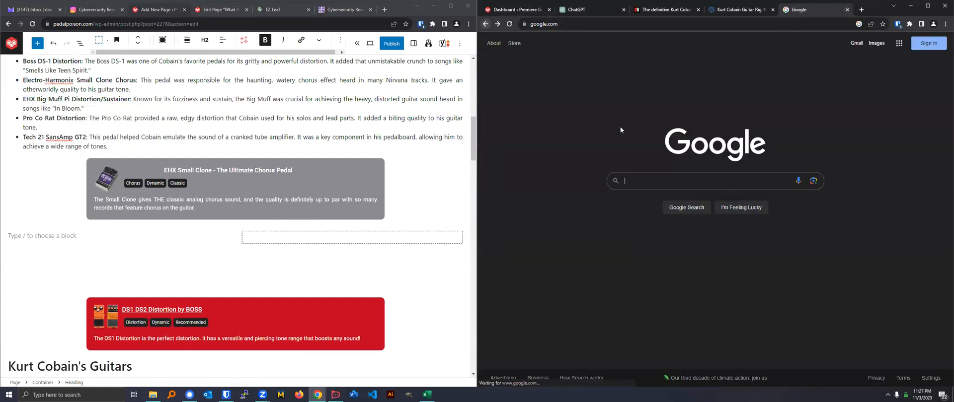
- Search Google for "kurt cobain songs"
text(kurt cobain)
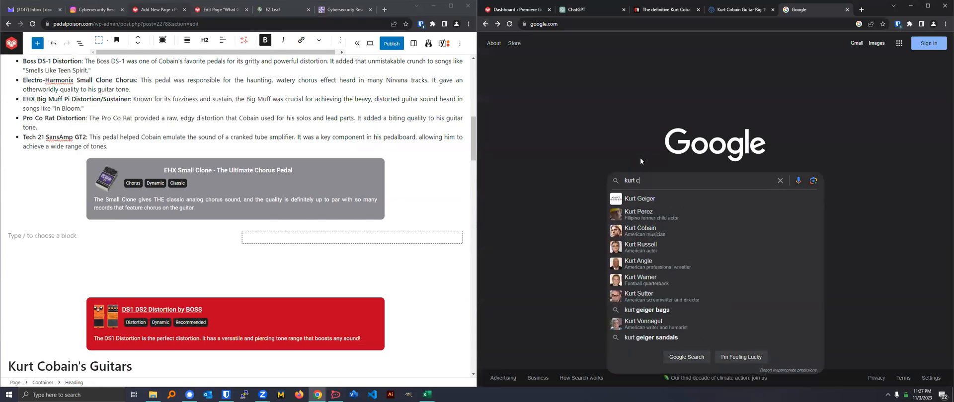
key(Down)
key(Down)
key(Down)
key(Down)
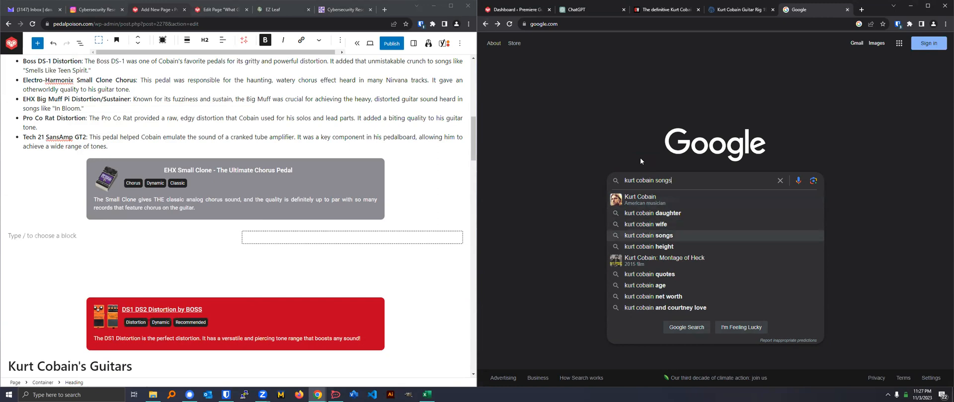
key(Return)
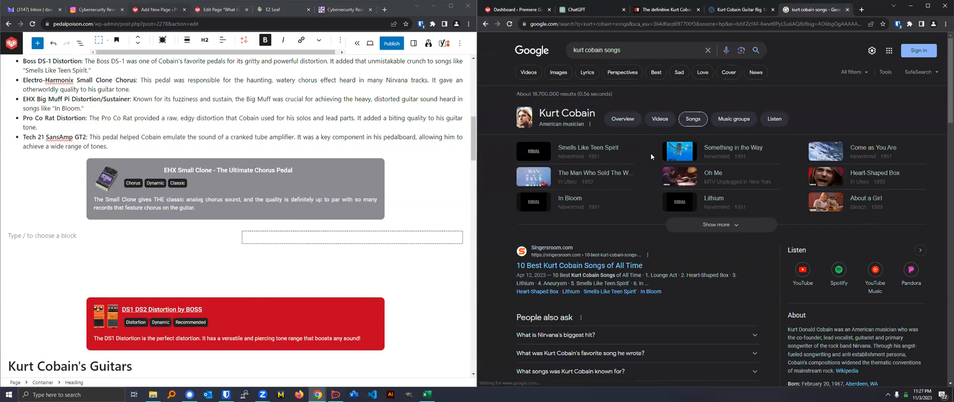
- Open the Singersroom "10 Best Kurt Cobain Songs of All Time" and Wikipedia "The Songs of Kurt Cobain" results in new tabs
scroll(651, 153, down, 4)
middle_click(581, 77)
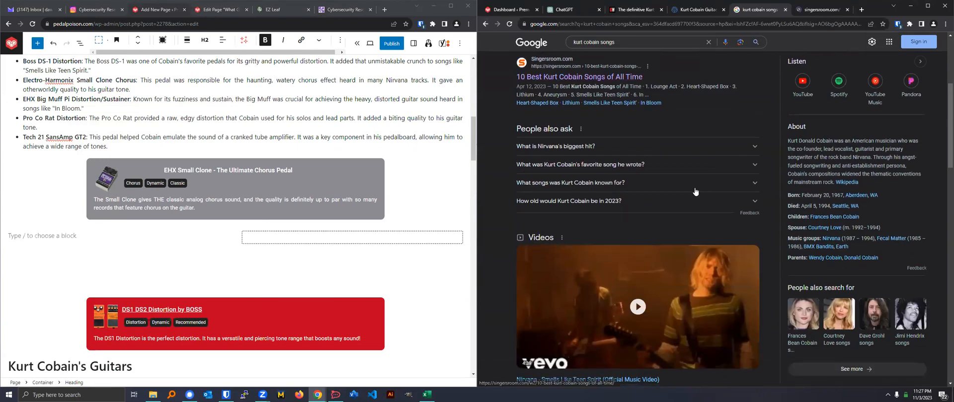
scroll(646, 199, down, 6)
middle_click(569, 256)
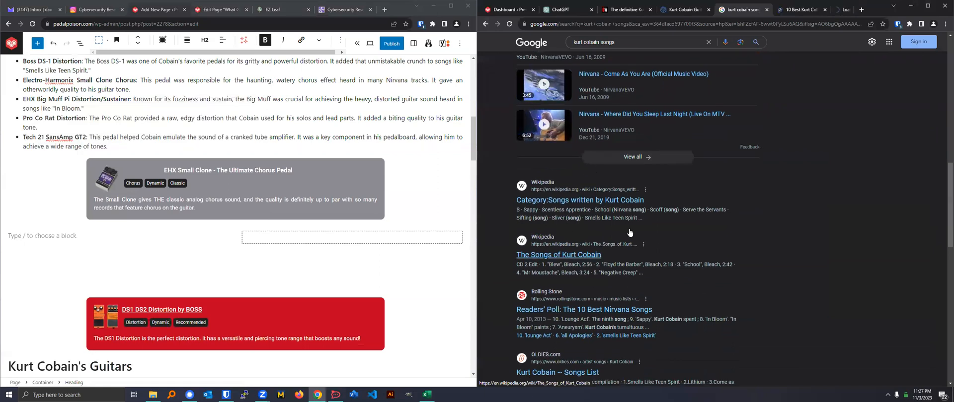
- Read through the Singersroom "10 Best Kurt Cobain Songs of All Time" article, from its table of contents to song 8
click(775, 11)
scroll(717, 157, down, 10)
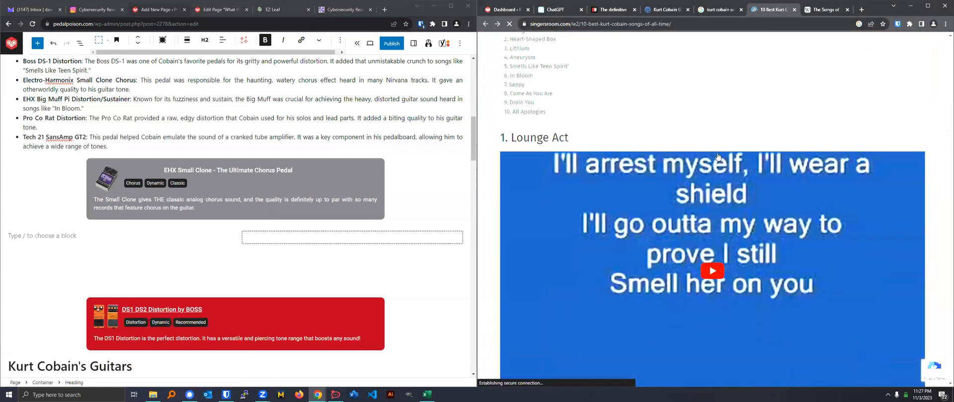
scroll(657, 138, down, 5)
scroll(633, 132, up, 5)
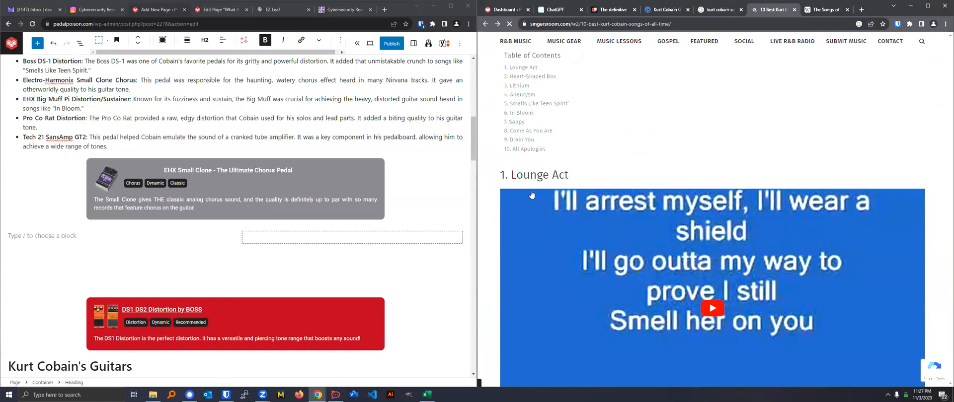
scroll(531, 194, down, 12)
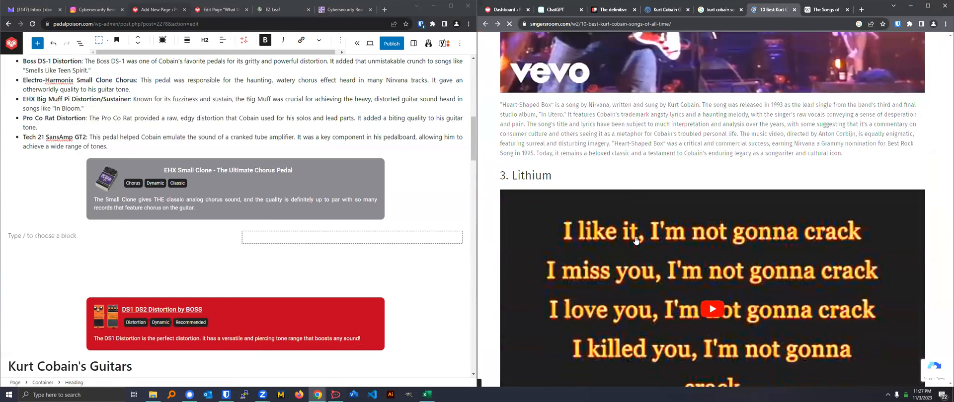
scroll(635, 241, down, 14)
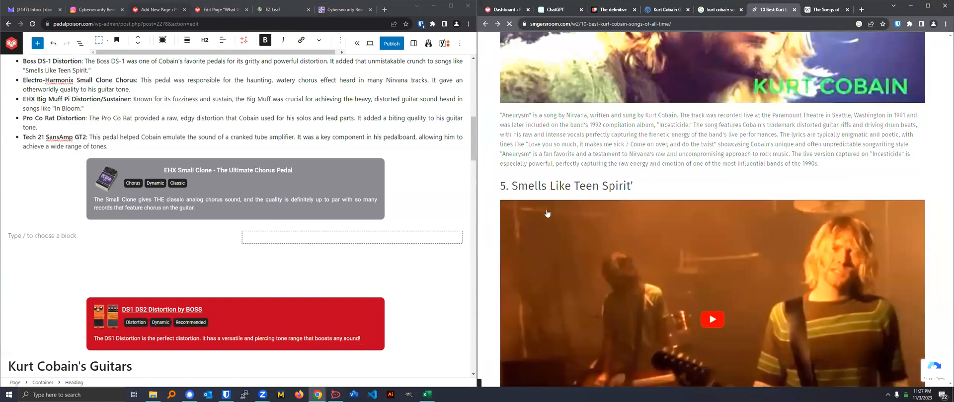
scroll(589, 192, down, 5)
scroll(541, 260, down, 8)
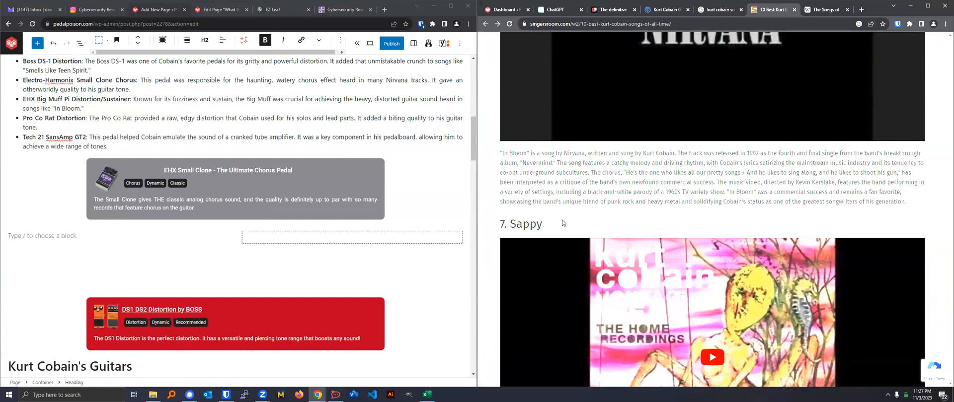
scroll(526, 233, down, 5)
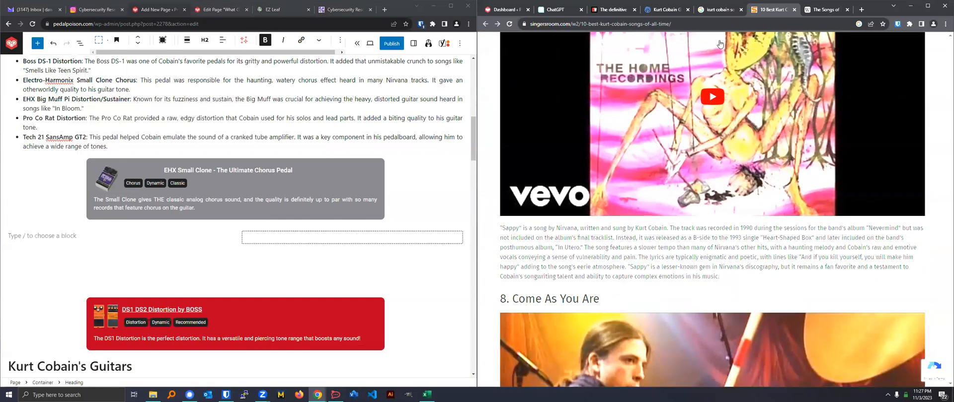
- Examine the track listings on Wikipedia's "The Songs of Kurt Cobain", checking back against the Google results and the Singersroom article
click(825, 9)
scroll(629, 184, down, 3)
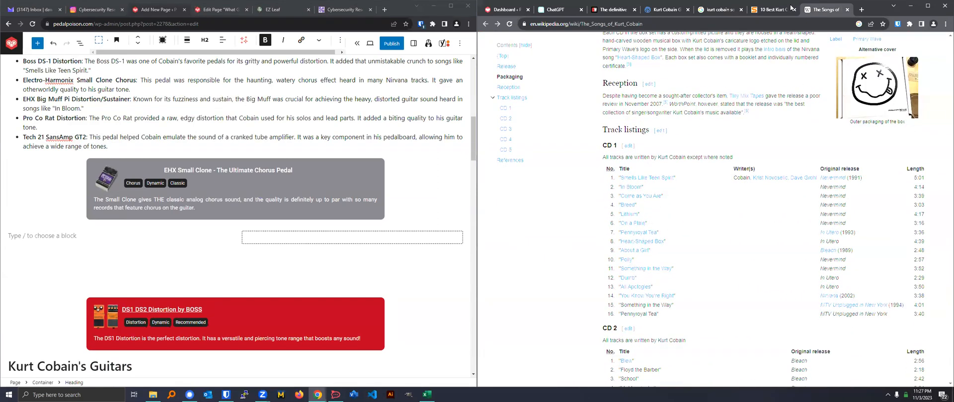
click(772, 10)
click(725, 11)
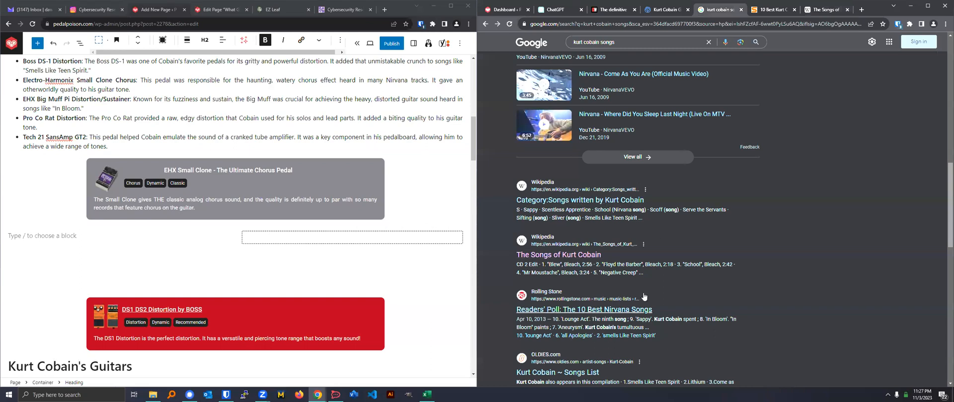
scroll(694, 185, up, 10)
scroll(560, 145, up, 3)
click(765, 11)
scroll(628, 298, down, 1)
scroll(628, 298, down, 3)
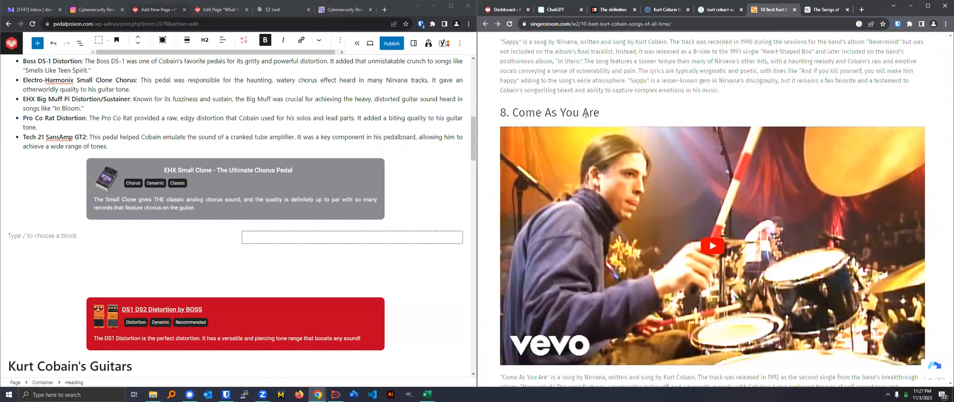
- Open the OLDIES.com "Kurt Cobain ~ Songs List" search result and examine its disc track lists
click(719, 10)
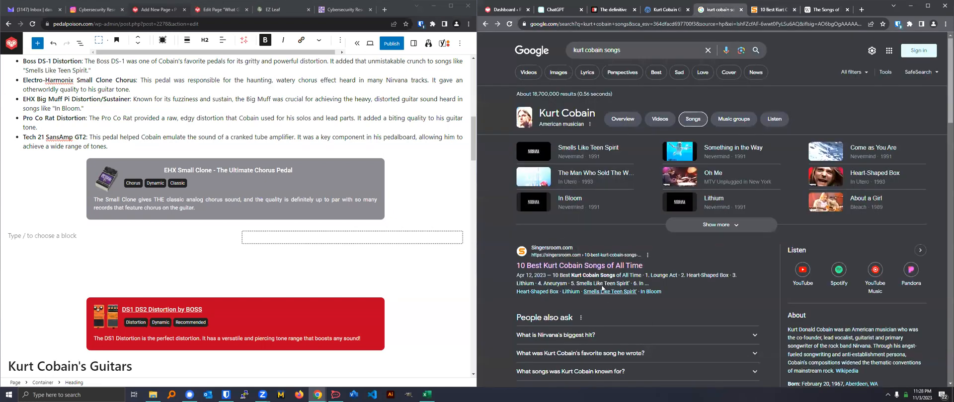
scroll(709, 278, down, 1)
scroll(709, 277, down, 15)
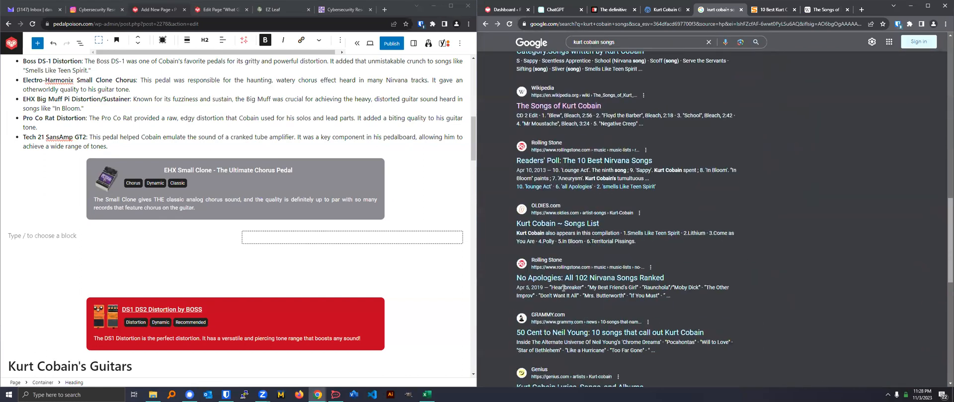
click(556, 224)
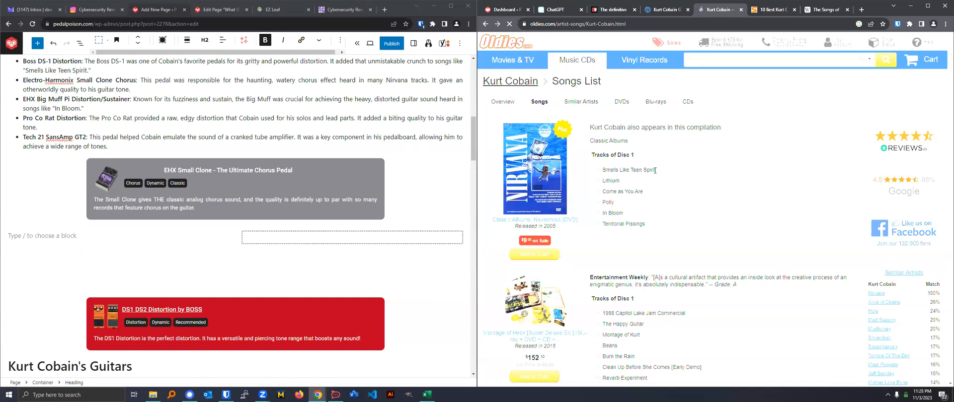
scroll(629, 156, down, 3)
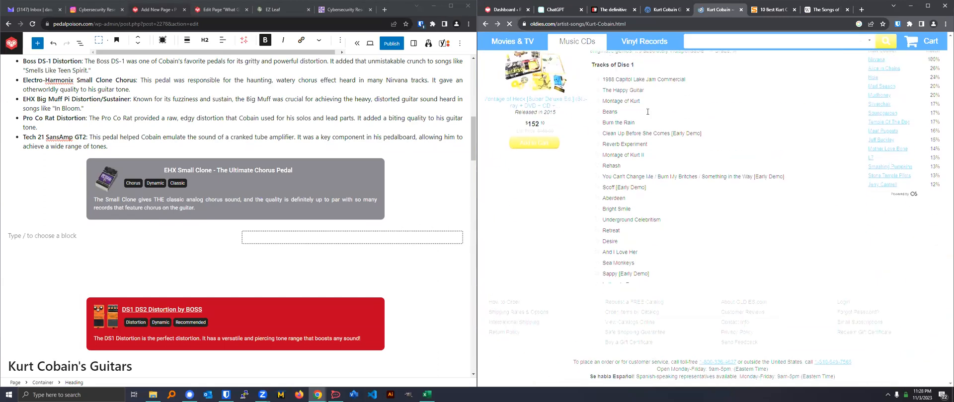
- Check the Singersroom "Come As You Are" entry, and close the OLDIES.com, Singersroom and Wikipedia tabs
click(781, 12)
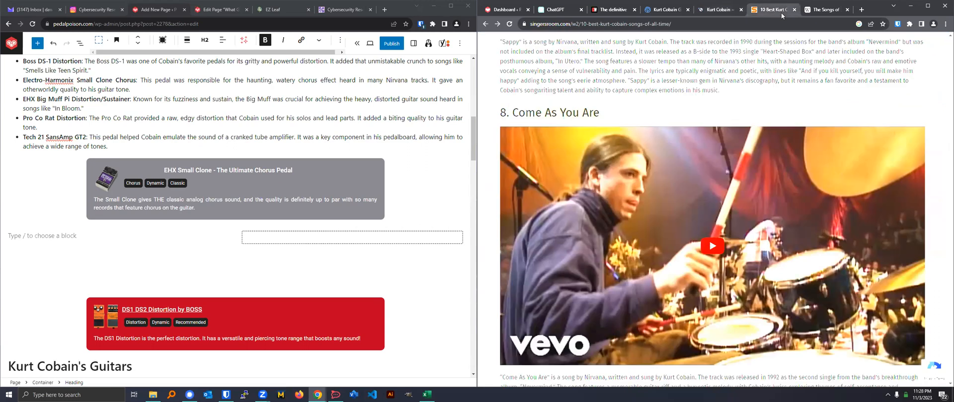
scroll(700, 214, down, 5)
click(742, 11)
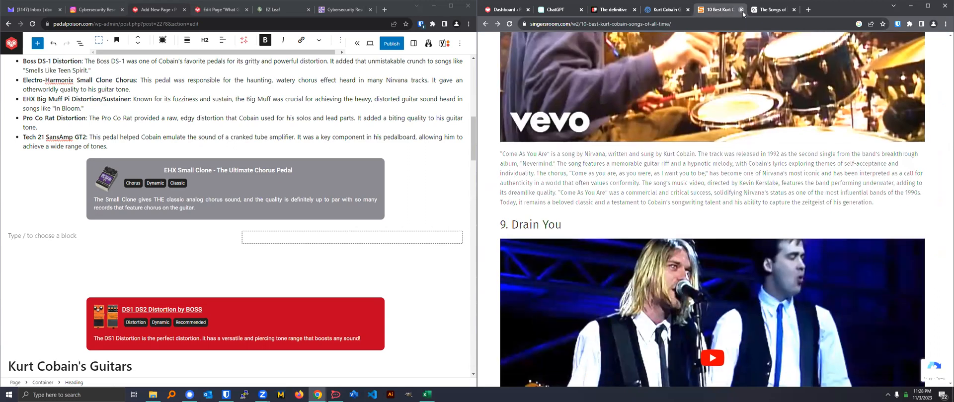
click(741, 11)
click(741, 10)
- Examine the WordPress page's heading structure from the page title to the "Kurt Cobain's Pedals" section
scroll(149, 199, up, 5)
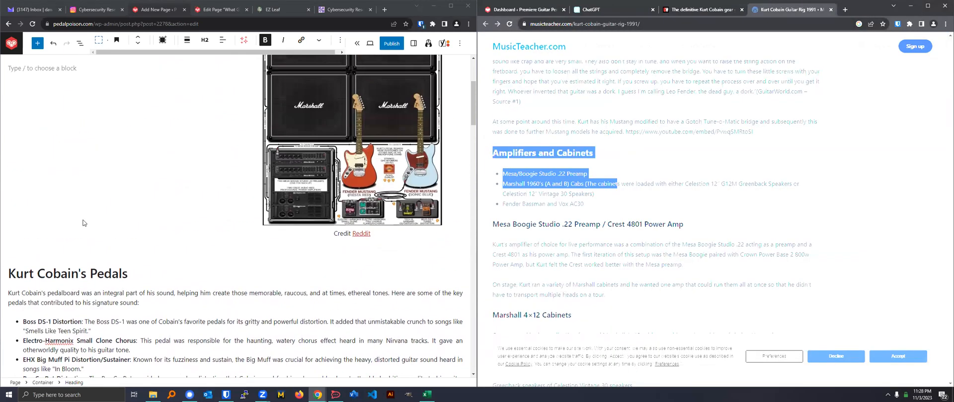
scroll(102, 154, down, 2)
triple_click(90, 126)
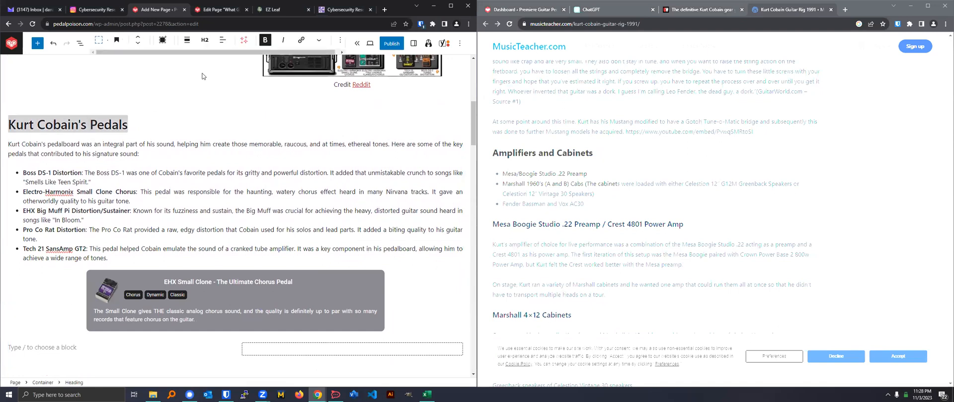
scroll(85, 181, up, 8)
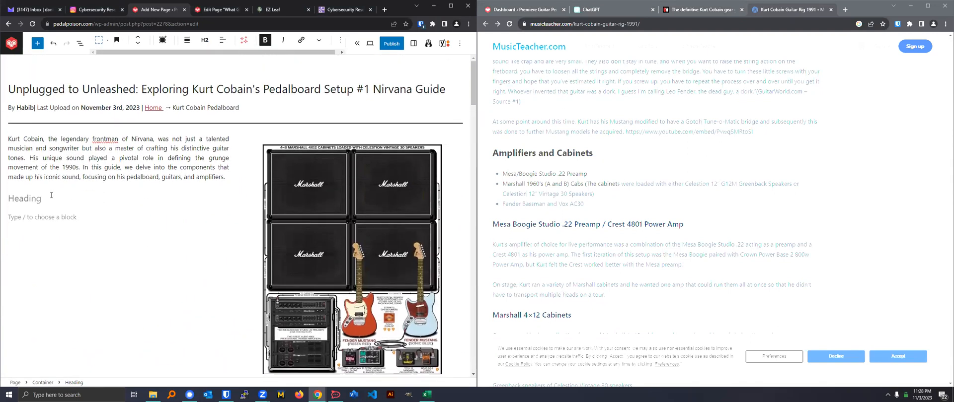
scroll(128, 199, down, 5)
scroll(128, 199, up, 4)
scroll(128, 199, down, 4)
scroll(120, 174, up, 4)
click(101, 89)
scroll(102, 102, down, 5)
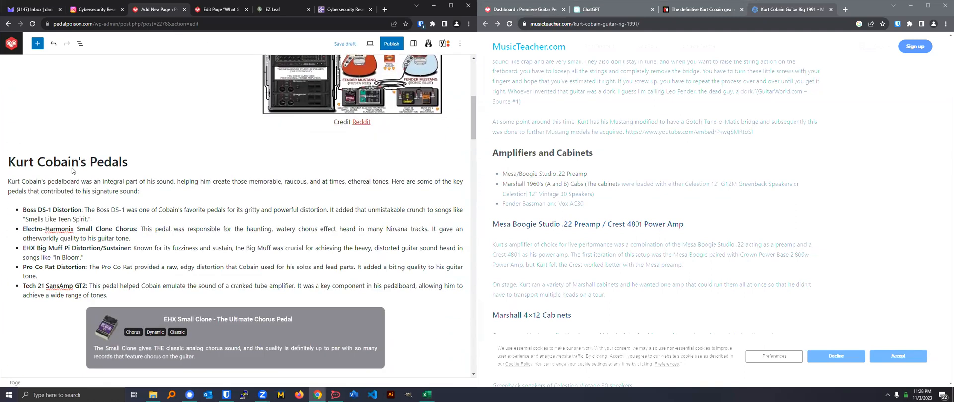
- Change the heading level of "Kurt Cobain's Pedals" to H3
click(78, 165)
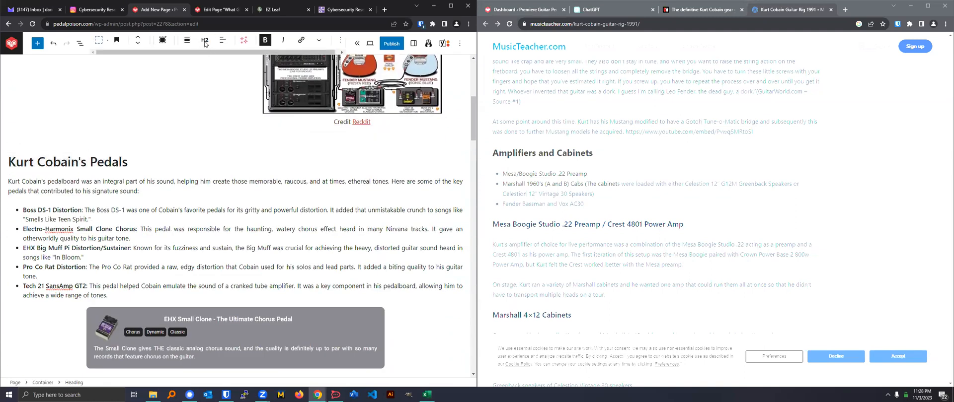
scroll(71, 121, up, 4)
scroll(51, 173, down, 3)
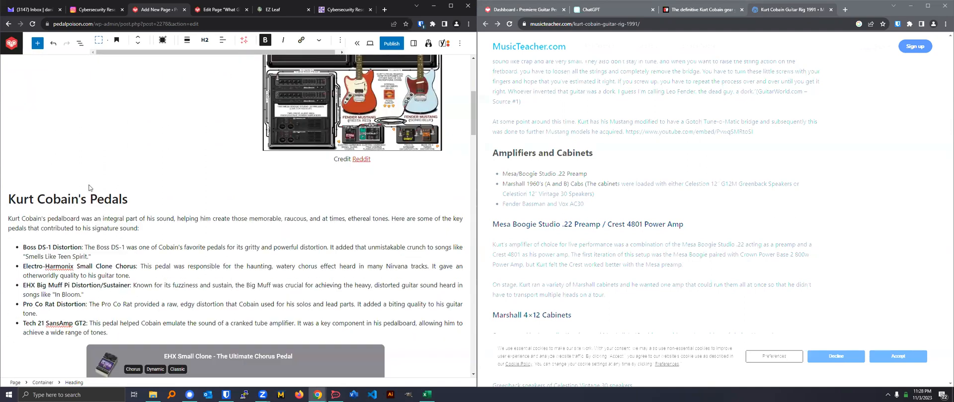
click(206, 42)
click(210, 94)
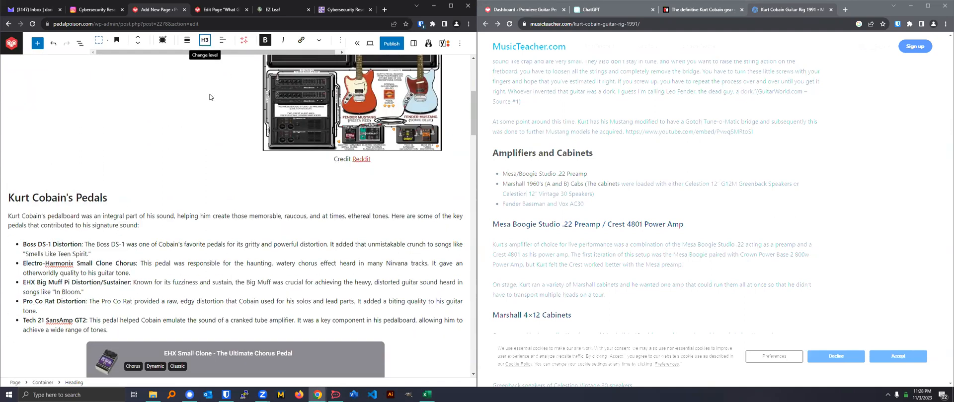
- Change the heading level of "Kurt Cobain's Guitars" to H3
scroll(210, 109, down, 5)
triple_click(78, 292)
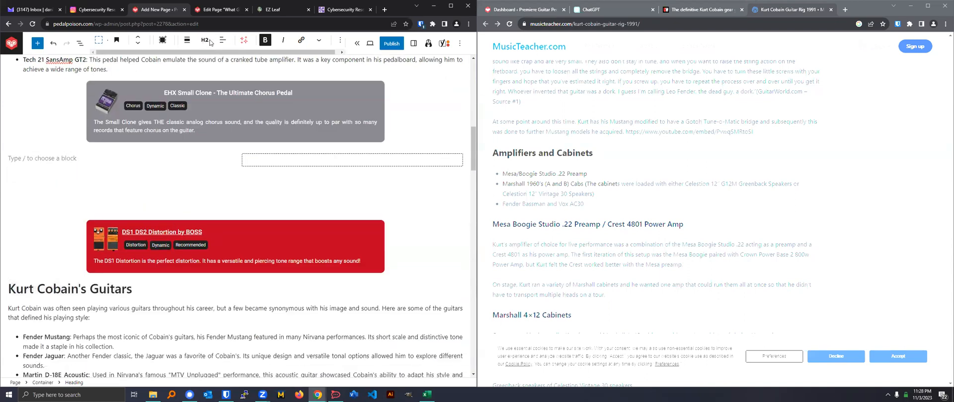
double_click(102, 287)
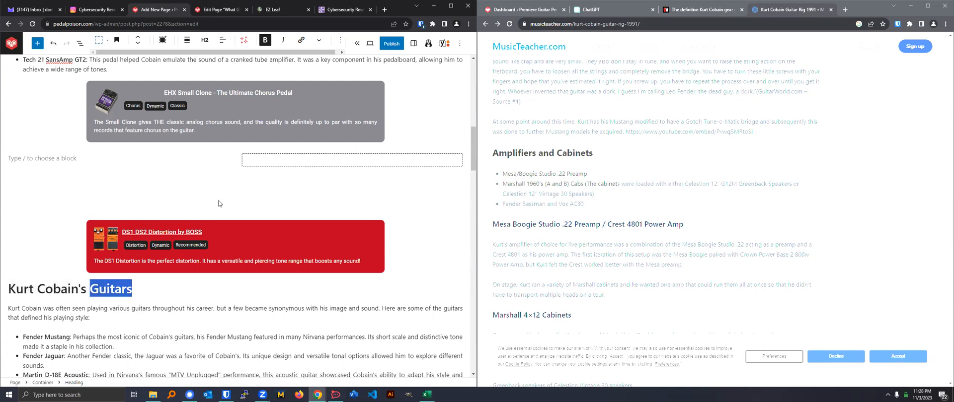
click(133, 328)
click(45, 269)
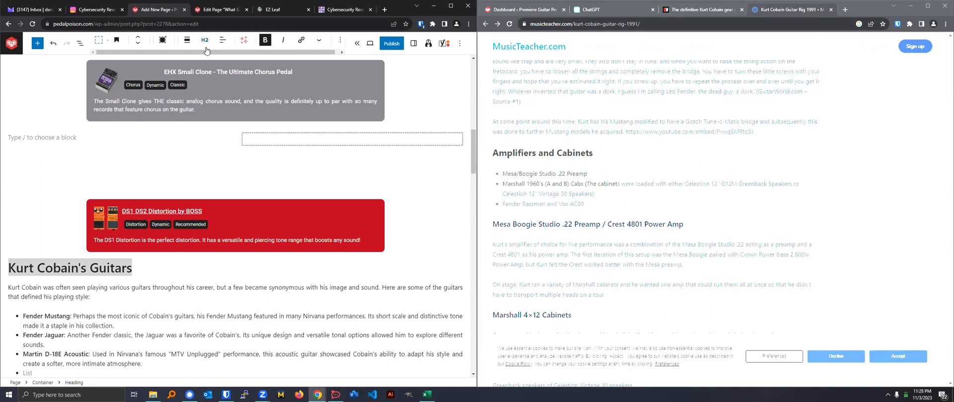
click(205, 39)
click(206, 93)
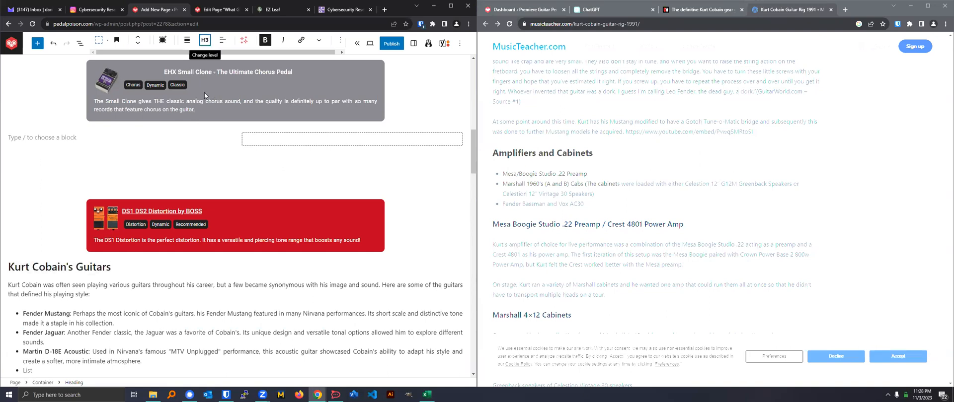
- Change the heading level of "Kurt Cobain's Amplifiers" to H3
scroll(91, 235, down, 5)
click(82, 145)
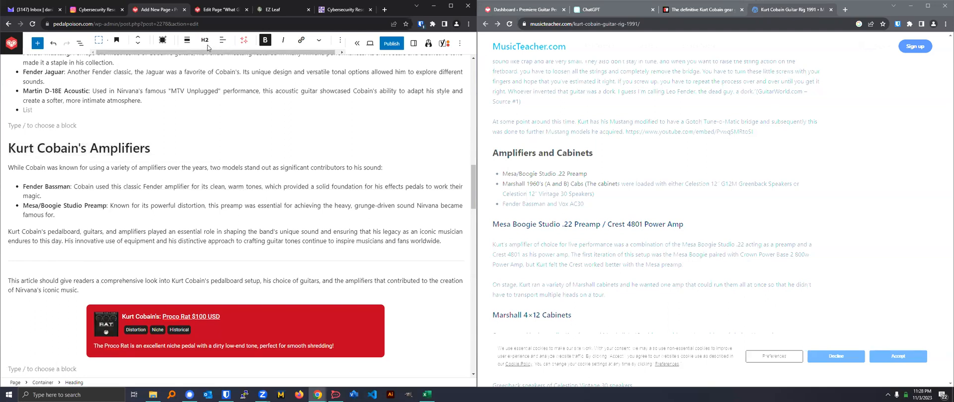
click(205, 40)
click(207, 93)
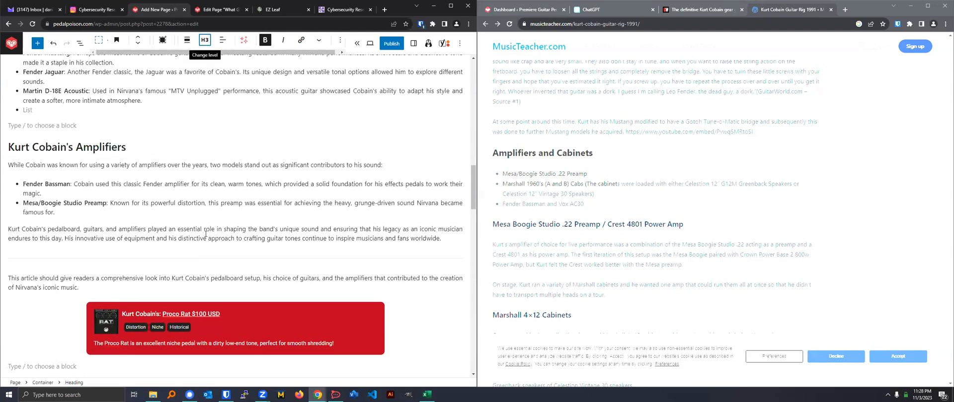
- Split "Fender Mustang" from its description in the guitars list, remove its colon, and turn the name into a separate paragraph
drag(22, 184, 71, 184)
scroll(49, 190, up, 2)
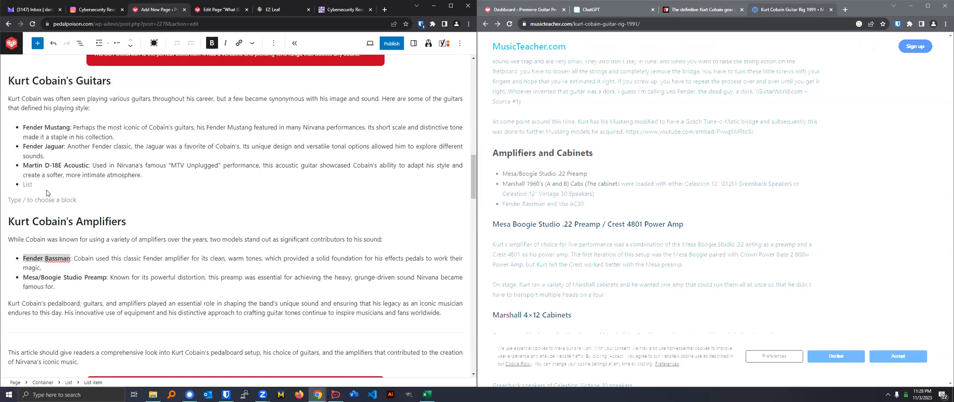
triple_click(59, 164)
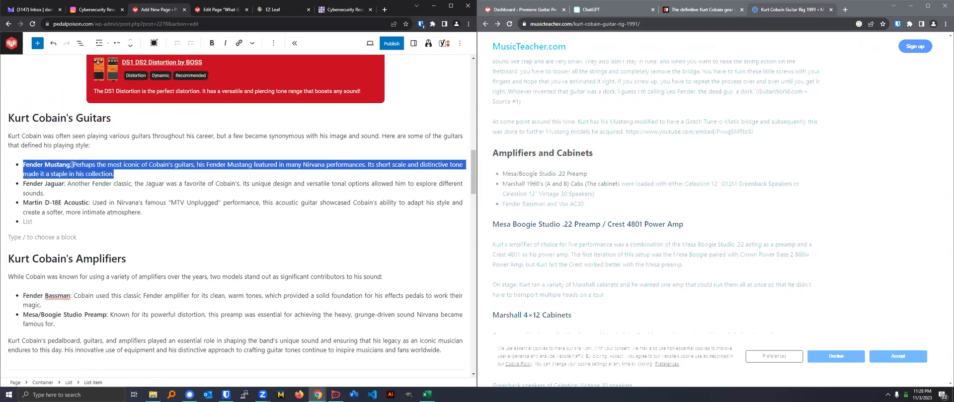
click(74, 165)
key(BackSpace)
key(Return)
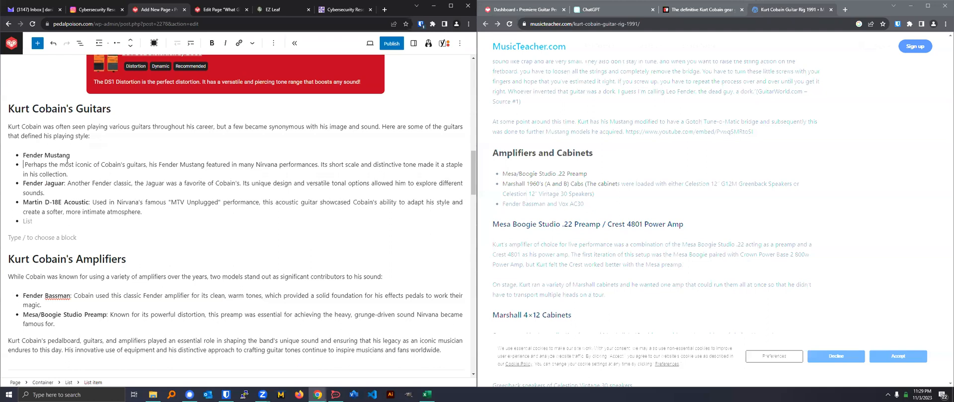
click(22, 158)
key(BackSpace)
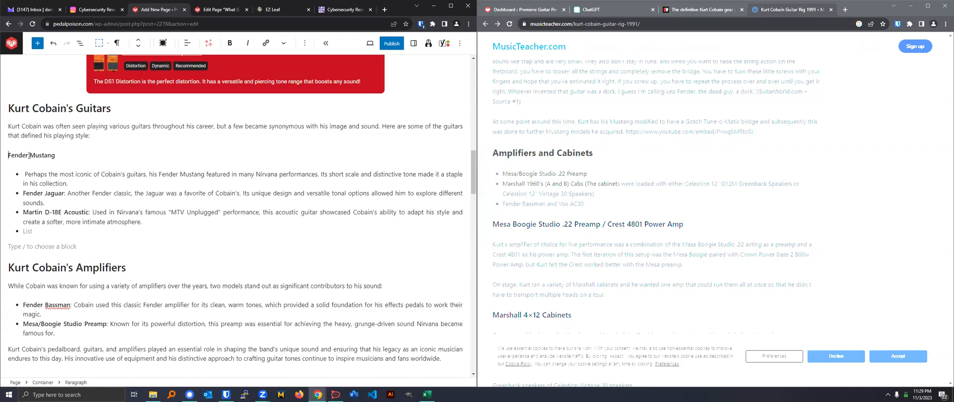
click(118, 43)
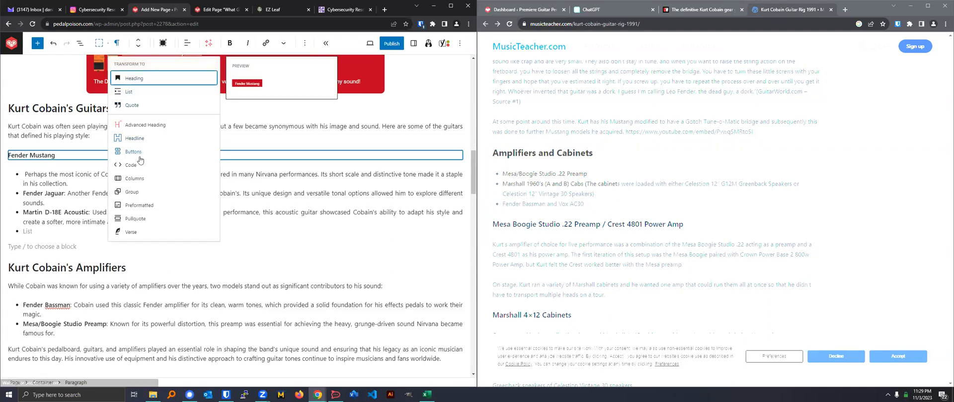
click(150, 92)
click(37, 156)
key(Home)
key(BackSpace)
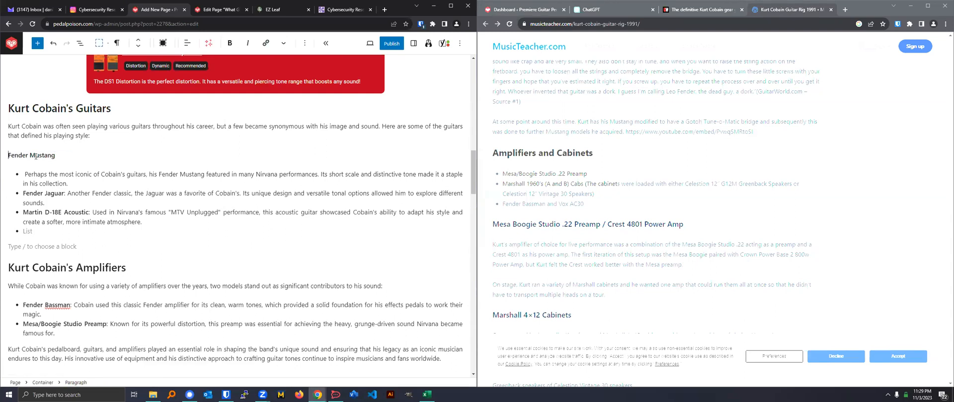
- Transform the "Fender Mustang" paragraph in the guitars section into a heading
click(118, 44)
click(129, 80)
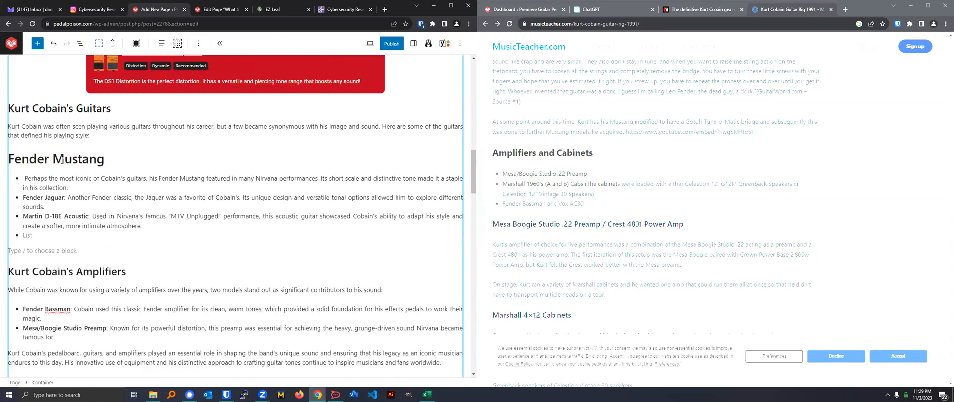
- Set the heading level of "Fender Mustang" in the guitars section to H5
triple_click(62, 159)
click(205, 44)
click(206, 44)
click(207, 112)
drag(74, 158, 4, 160)
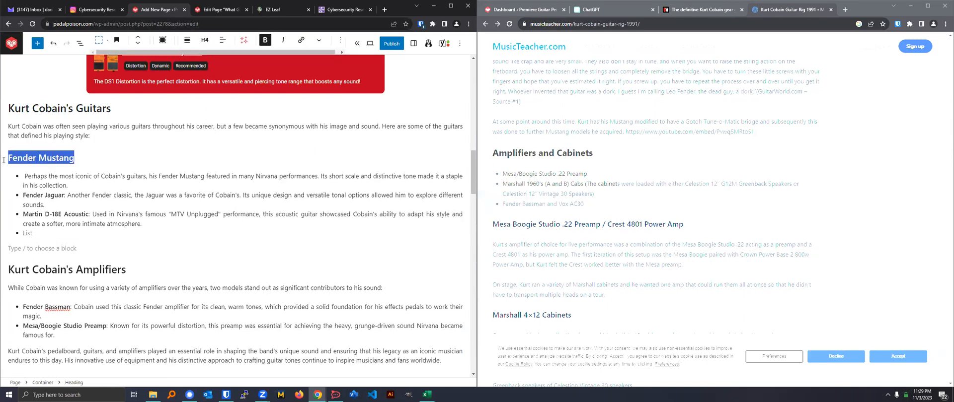
click(206, 45)
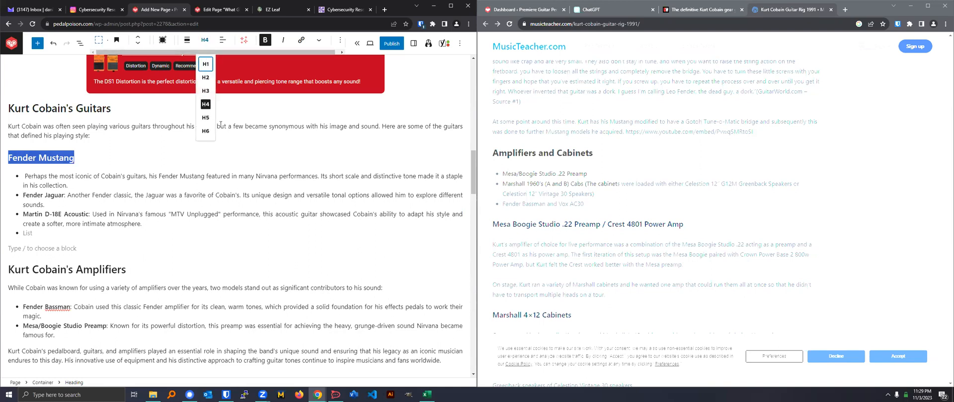
click(206, 117)
click(92, 174)
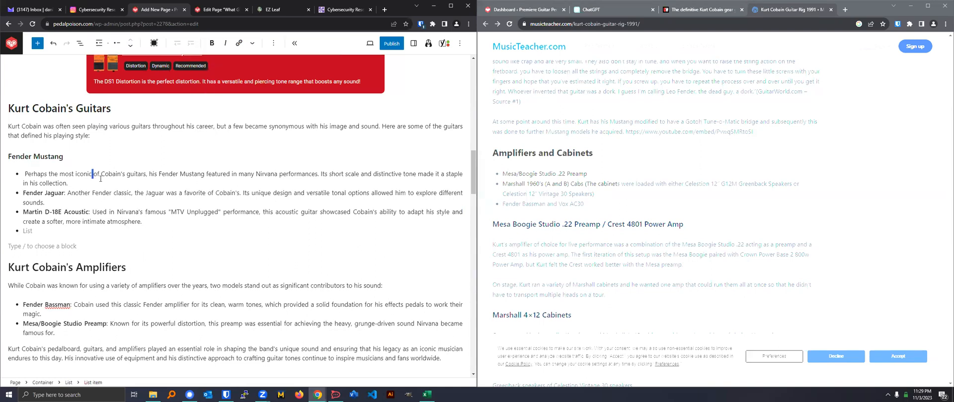
scroll(34, 152, up, 3)
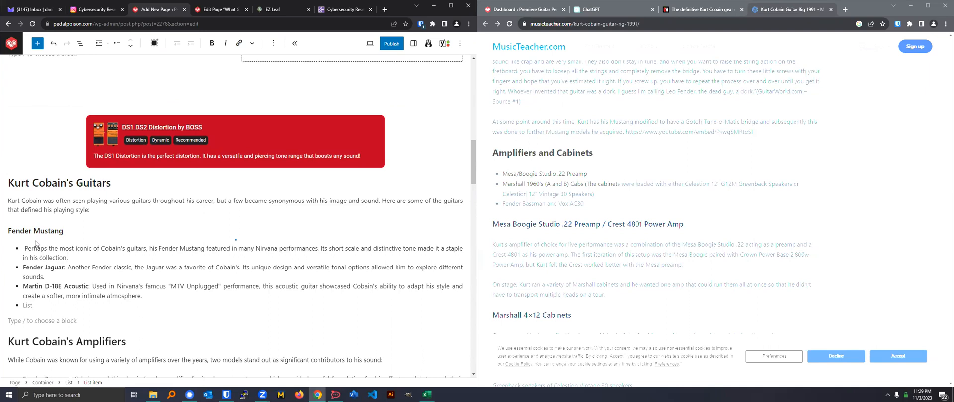
click(23, 257)
click(25, 266)
key(BackSpace)
key(ctrl+z)
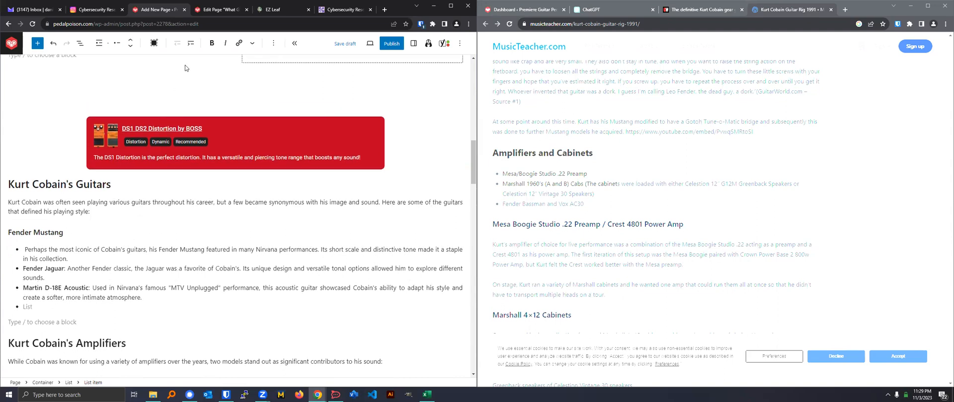
click(100, 44)
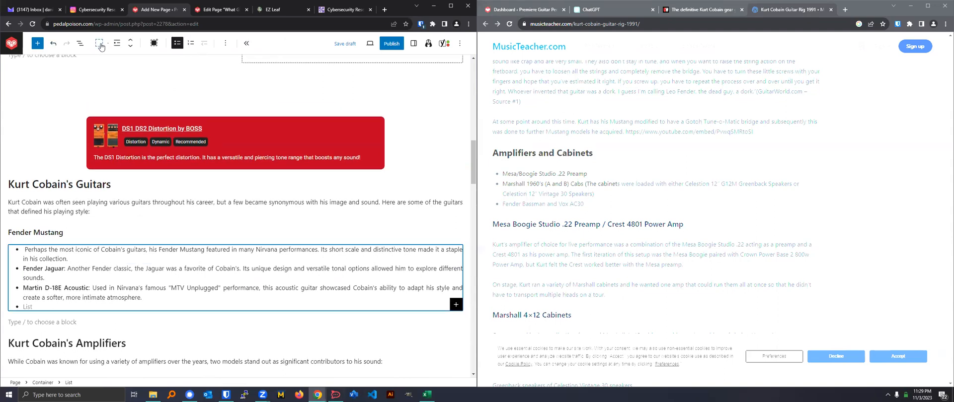
click(58, 260)
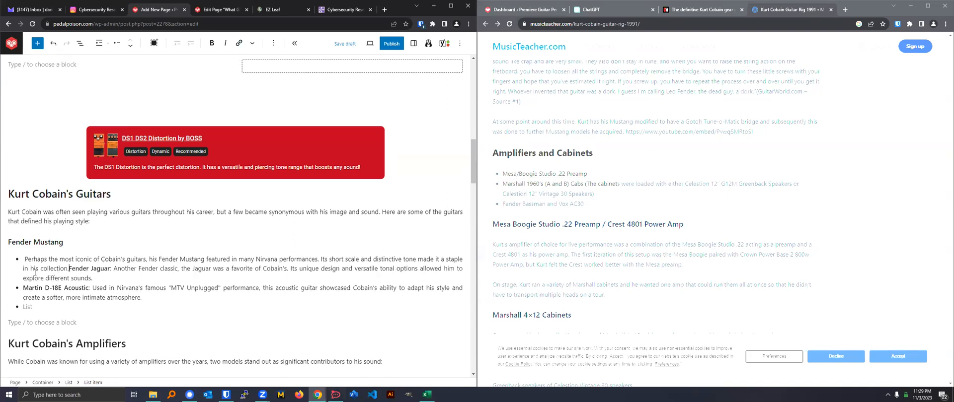
scroll(85, 236, down, 5)
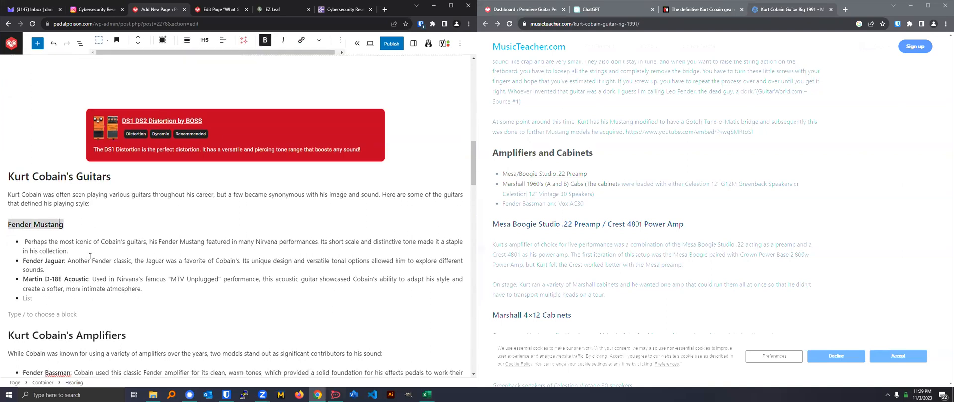
click(110, 238)
- Review the top of the guide page and look through the MusicTeacher.com guitar rig article for a usable pedalboard image
scroll(110, 238, down, 3)
scroll(76, 245, up, 12)
scroll(76, 245, up, 15)
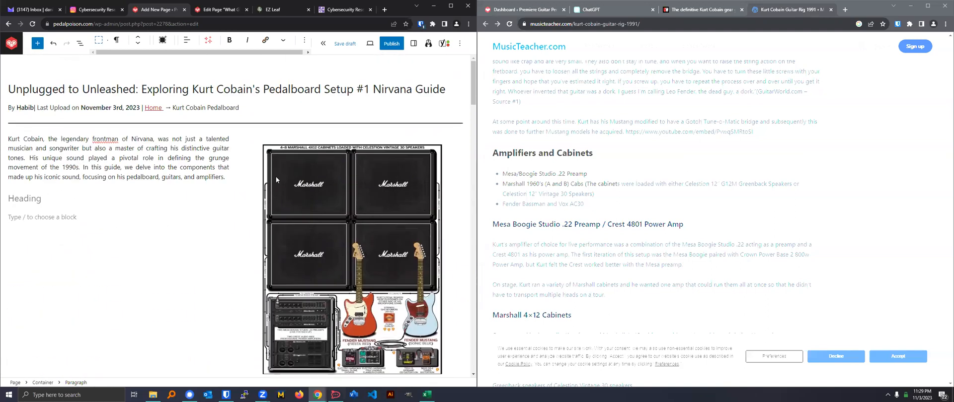
scroll(621, 241, down, 5)
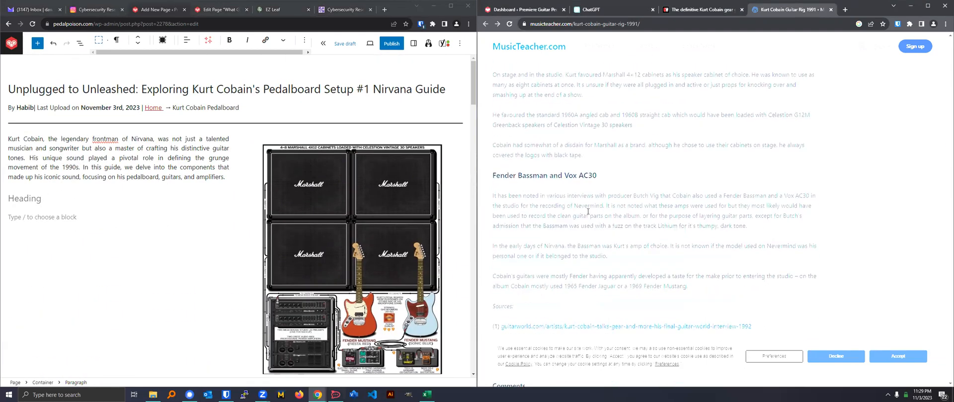
scroll(550, 172, down, 4)
scroll(538, 176, up, 15)
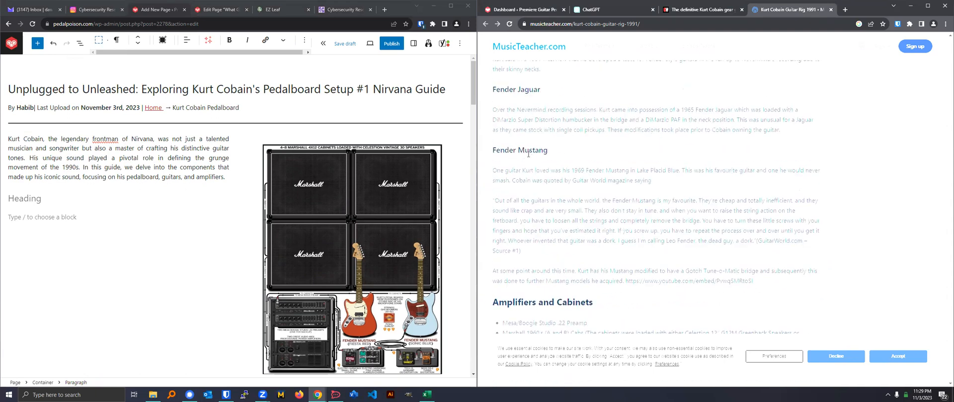
scroll(531, 176, up, 10)
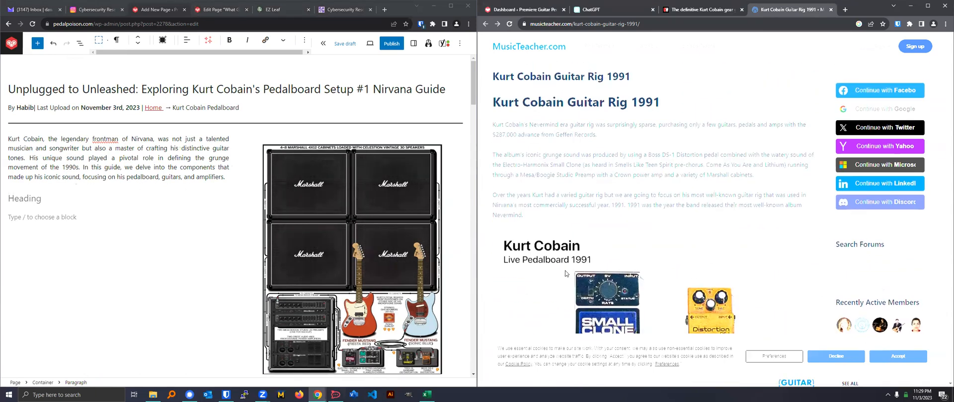
scroll(717, 147, down, 5)
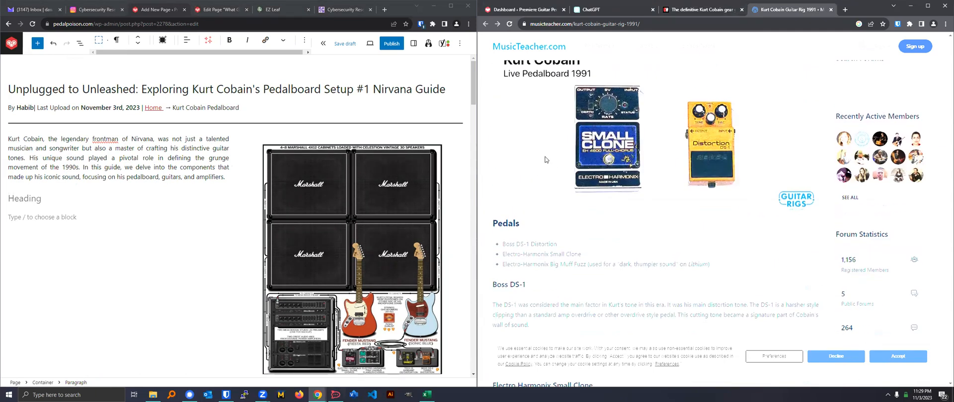
scroll(629, 194, up, 2)
- Capture the "Kurt Cobain Live Pedalboard 1991" image from the MusicTeacher.com article with Snipping Tool
right_click(629, 195)
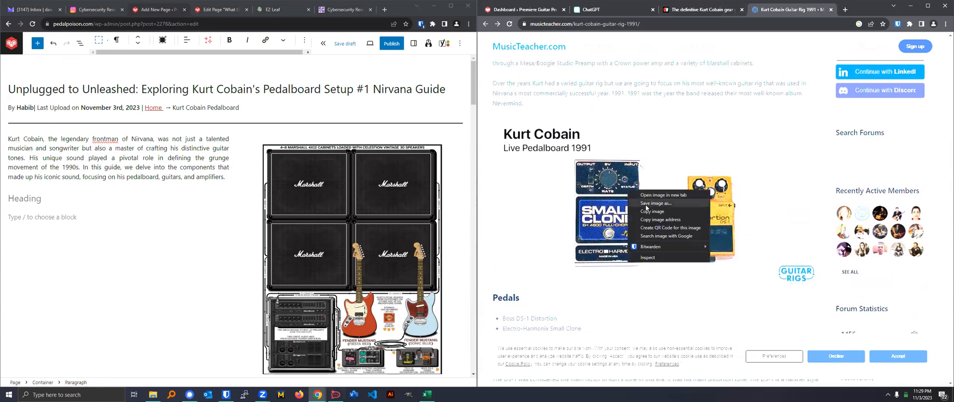
click(604, 117)
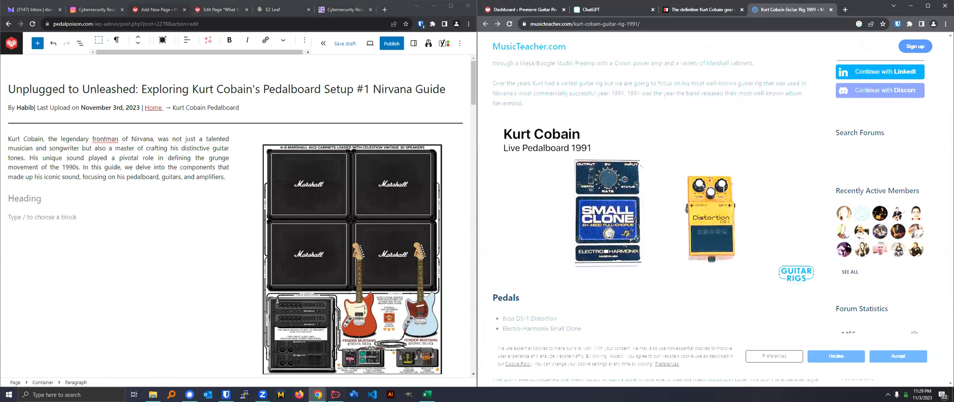
key(super)
text(sn)
key(Return)
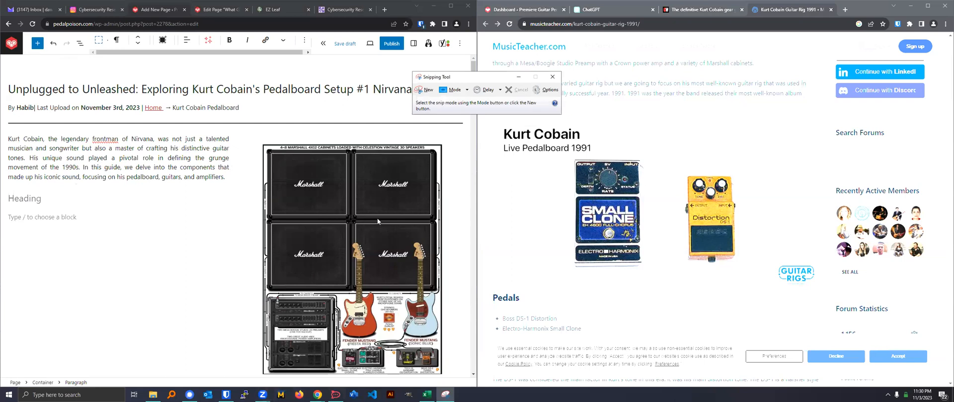
click(425, 90)
drag(493, 125, 826, 297)
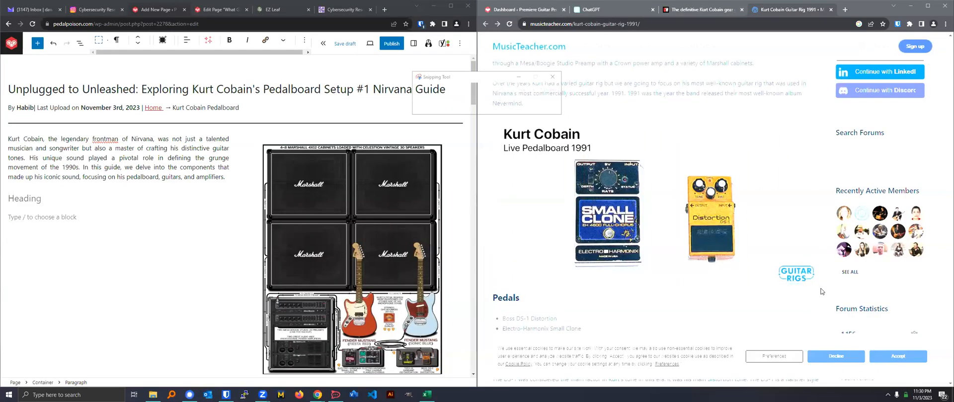
click(181, 8)
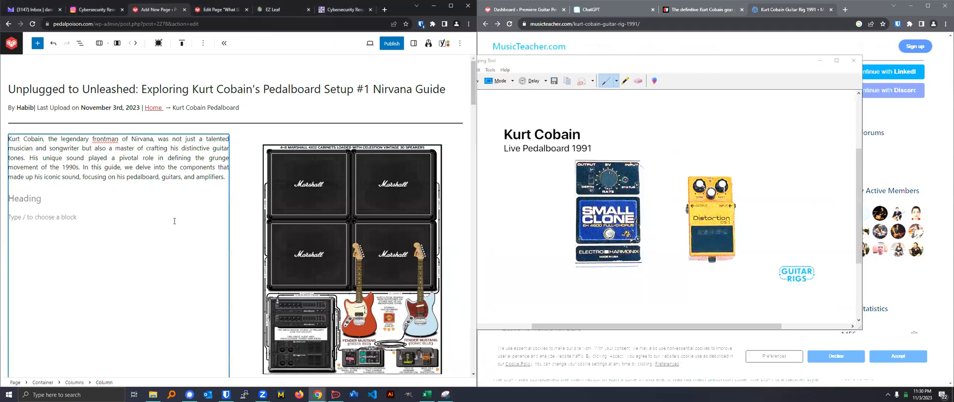
scroll(274, 251, down, 10)
click(287, 234)
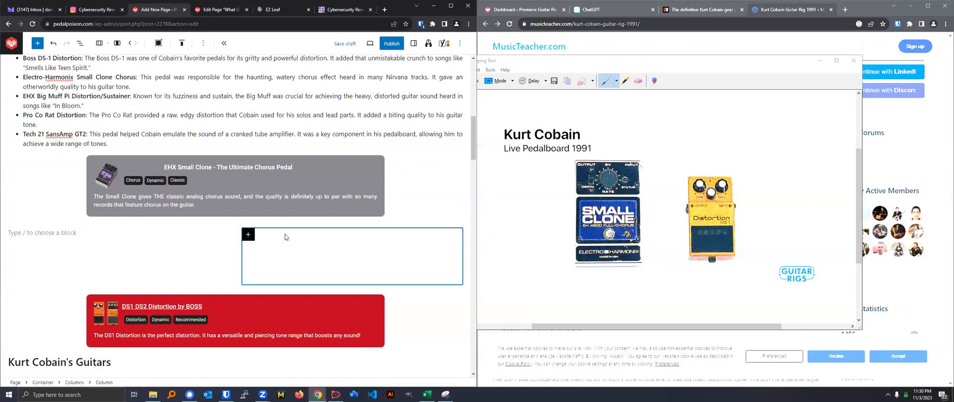
click(249, 238)
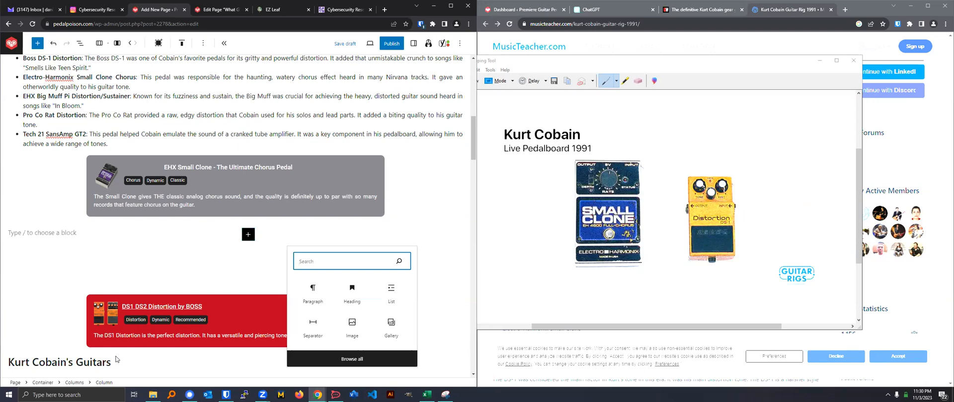
- Save the pedalboard snip as a PNG named kurt-cobain-pedals in the Downloads folder
click(445, 395)
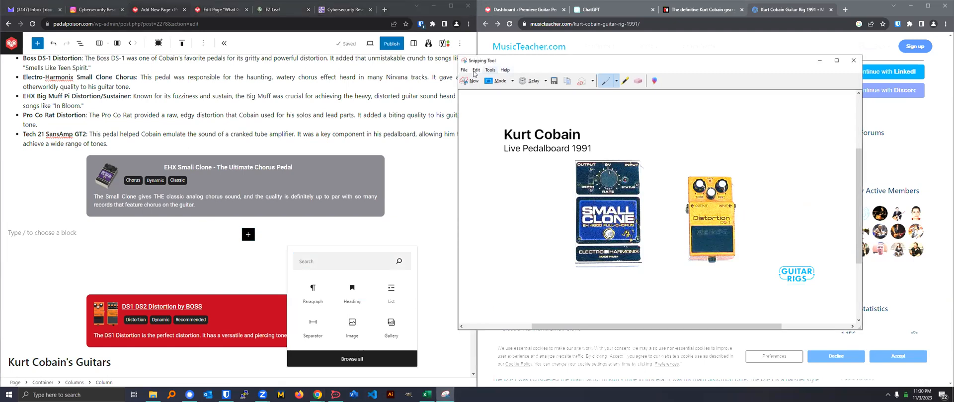
click(464, 70)
click(476, 89)
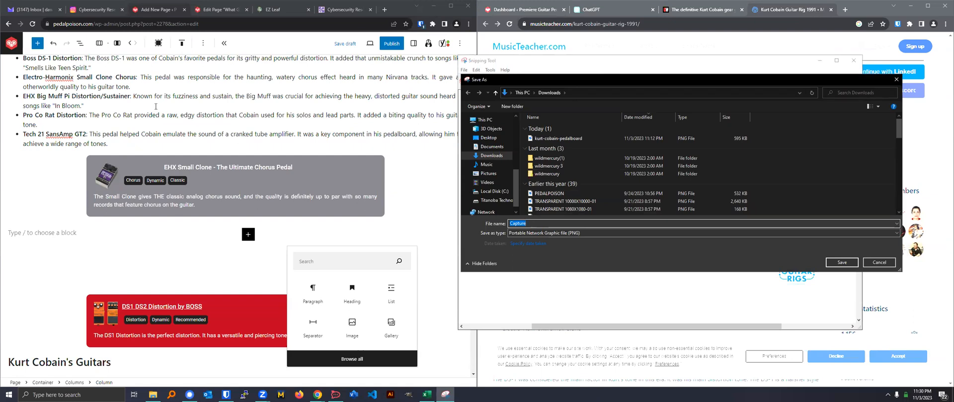
click(273, 130)
scroll(273, 130, up, 5)
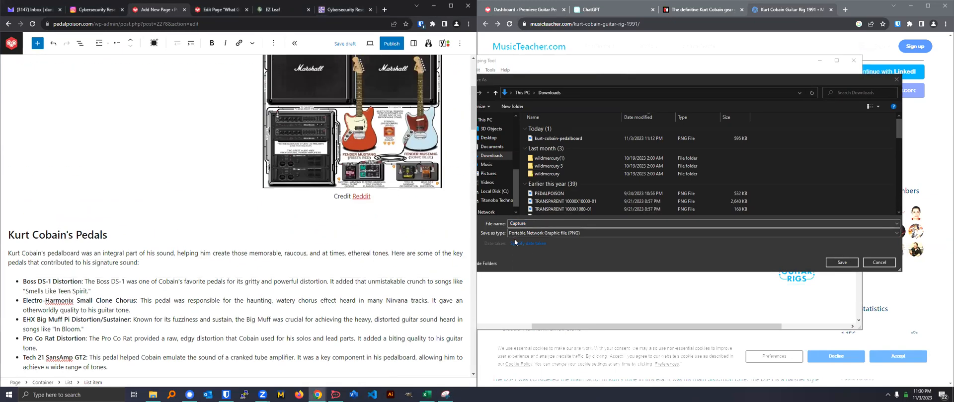
click(526, 223)
text(kur)
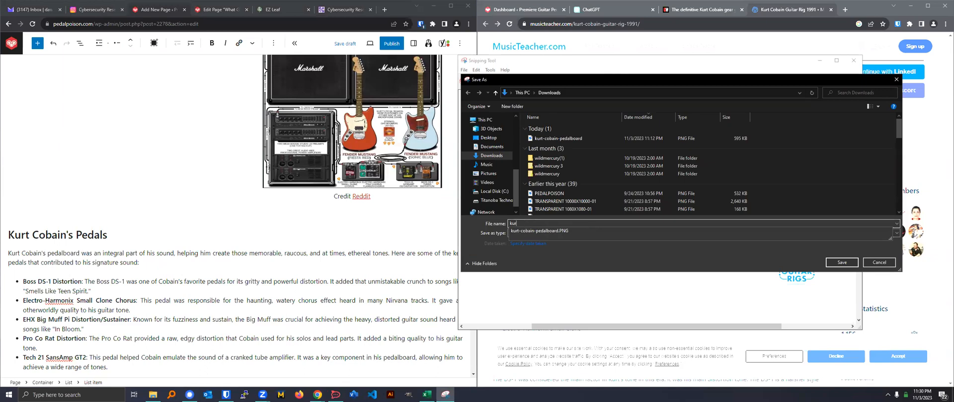
text(t-conb)
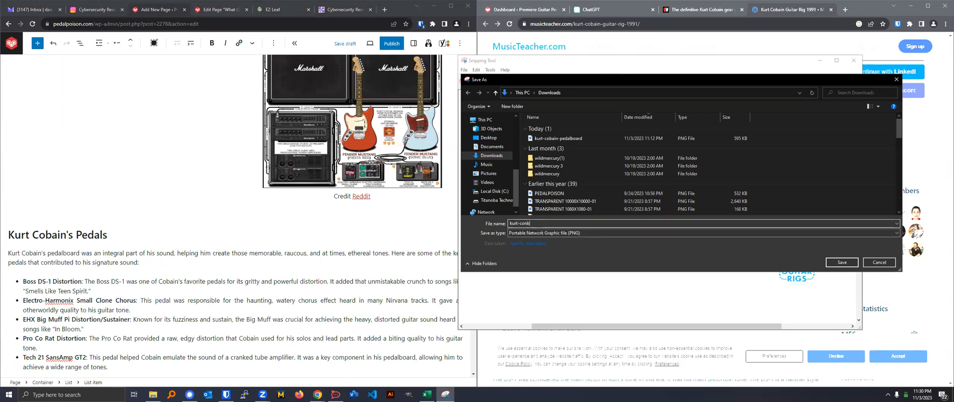
key(BackSpace)
key(BackSpace)
text(bain-)
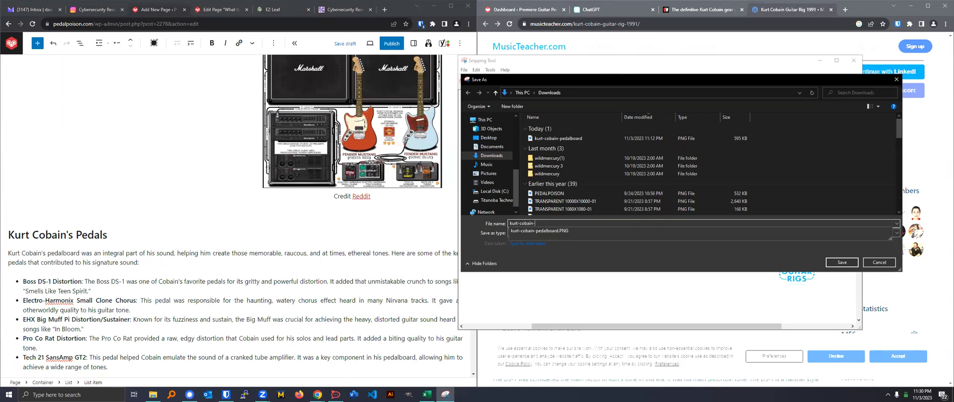
text(pedals)
text(-)
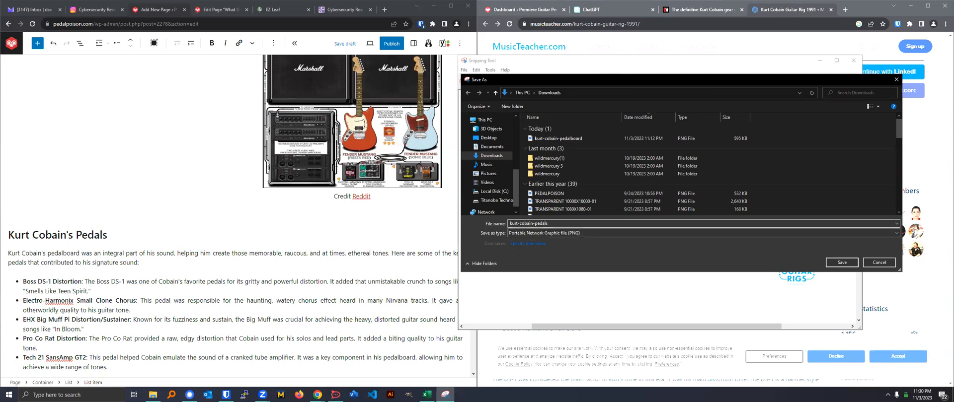
key(Return)
- Add an image block to the empty column between the EHX Small Clone and DS1 DS2 Distortion cards
click(214, 229)
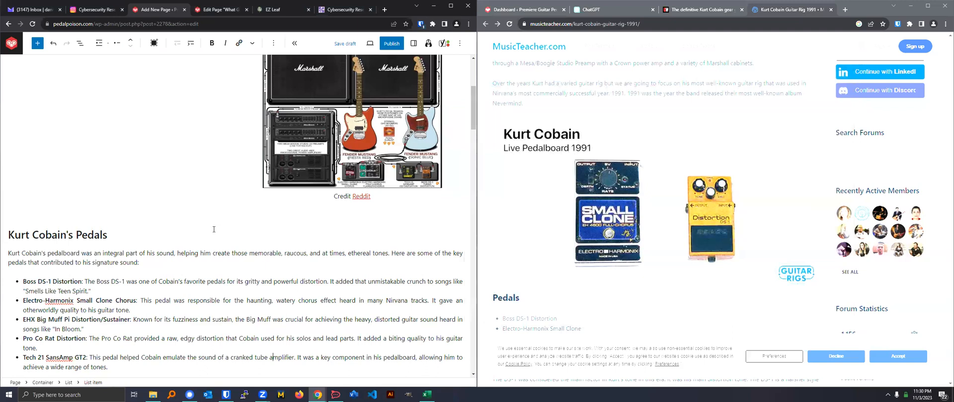
scroll(214, 230, down, 6)
click(345, 164)
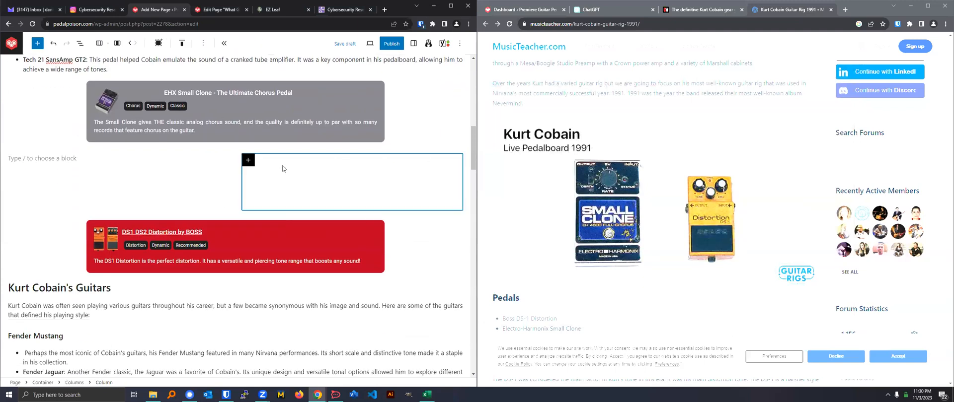
click(248, 161)
click(349, 254)
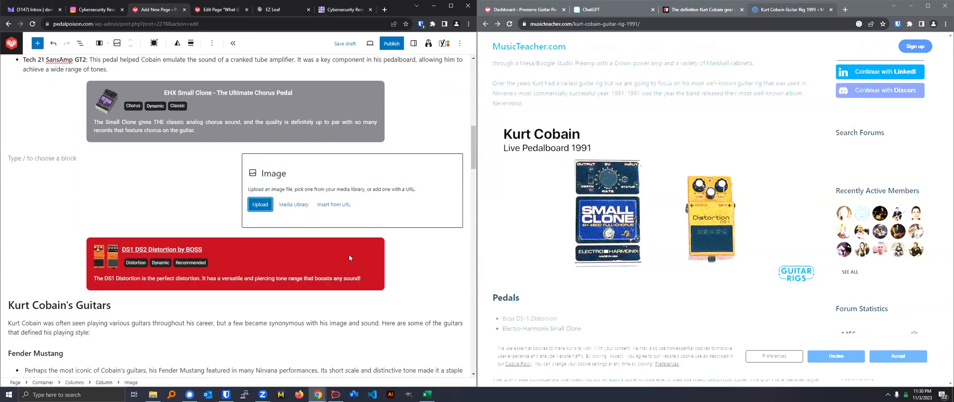
- Upload kurt-cobain-pedals from Downloads to the media library and place it in the new image block
click(293, 204)
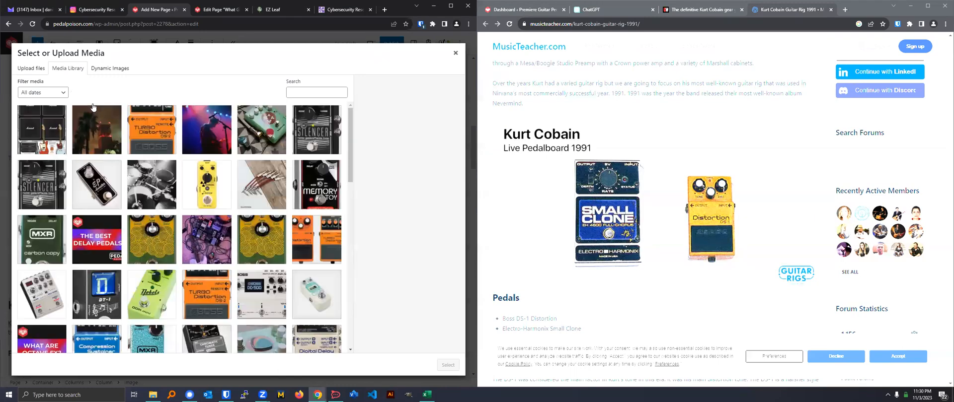
click(31, 68)
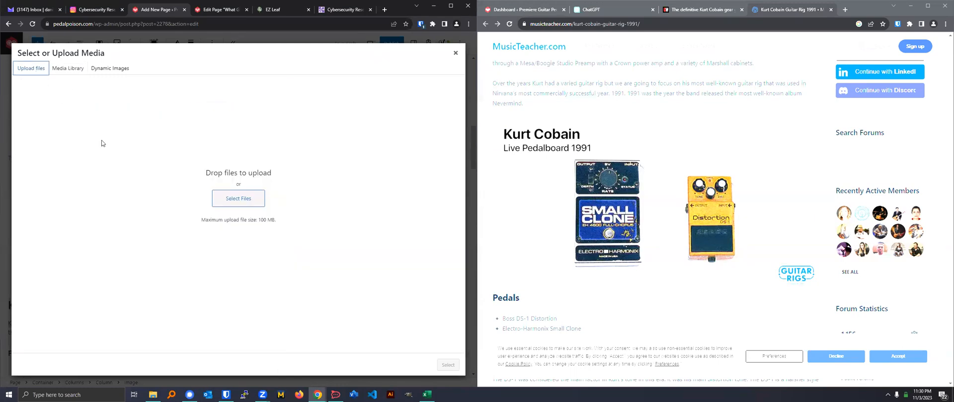
click(226, 197)
click(100, 72)
click(98, 66)
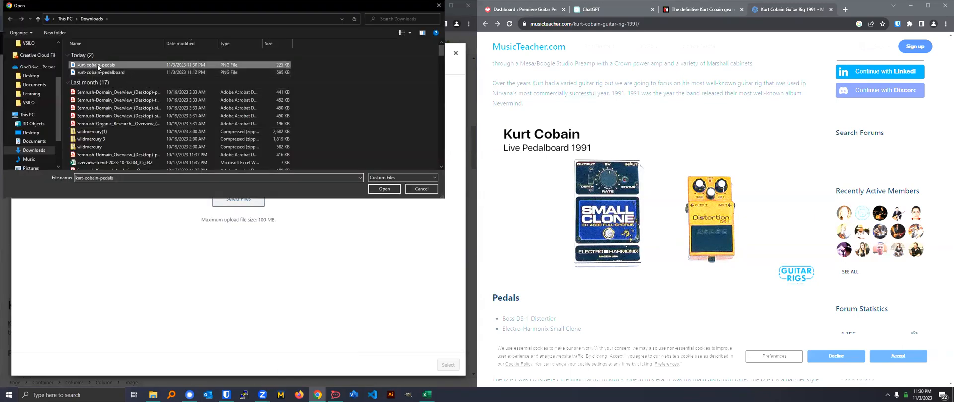
click(384, 189)
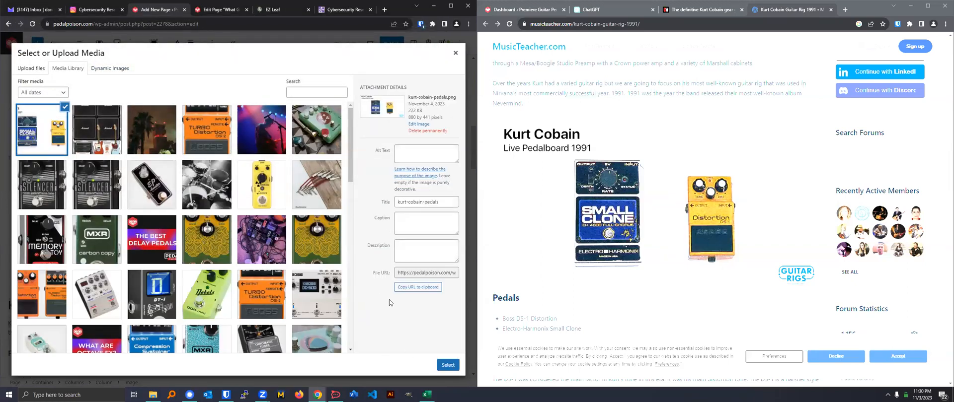
drag(416, 110, 409, 110)
click(448, 366)
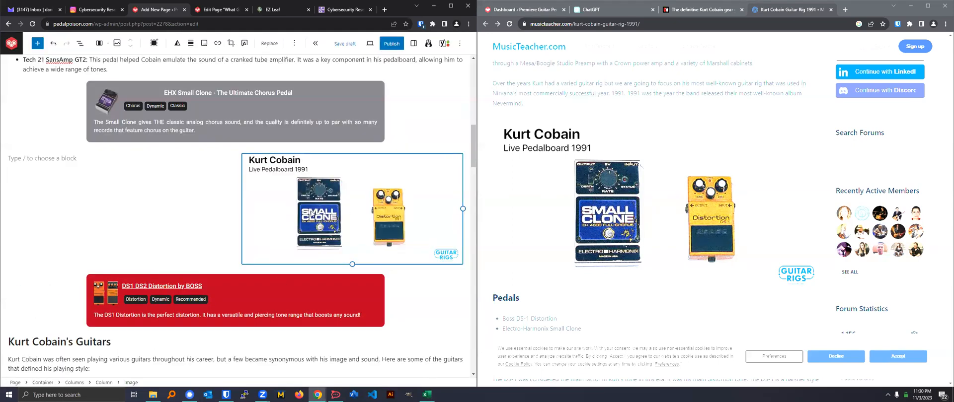
click(166, 228)
scroll(171, 226, up, 2)
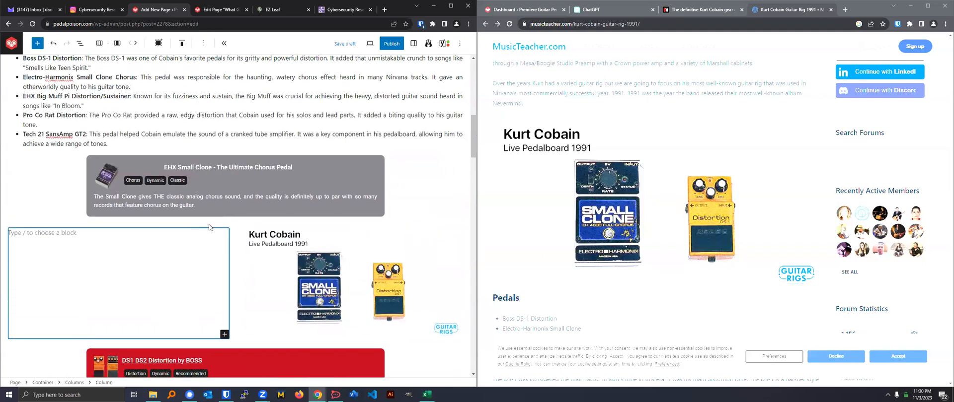
scroll(214, 220, up, 8)
scroll(210, 223, up, 3)
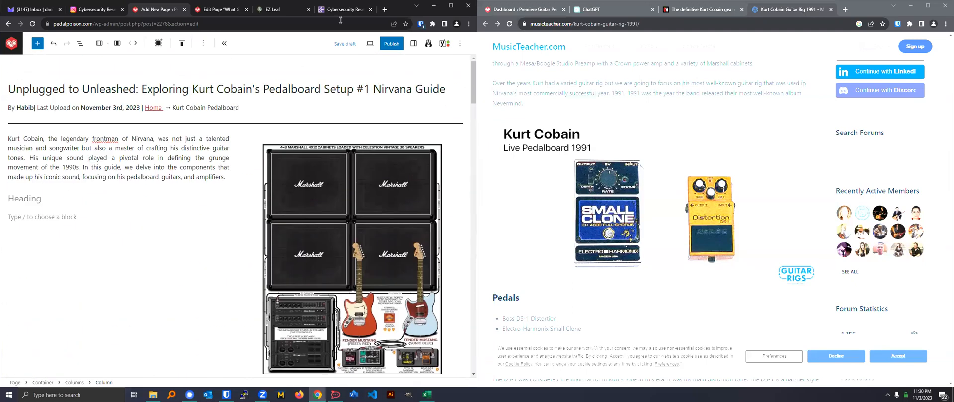
- Copy the two closing paragraphs of ChatGPT's revised article, from "Kurt Cobain's pedalboard, guitars, and amplifiers were not just tools" to "unwavering authenticity"
click(817, 10)
click(701, 10)
click(637, 11)
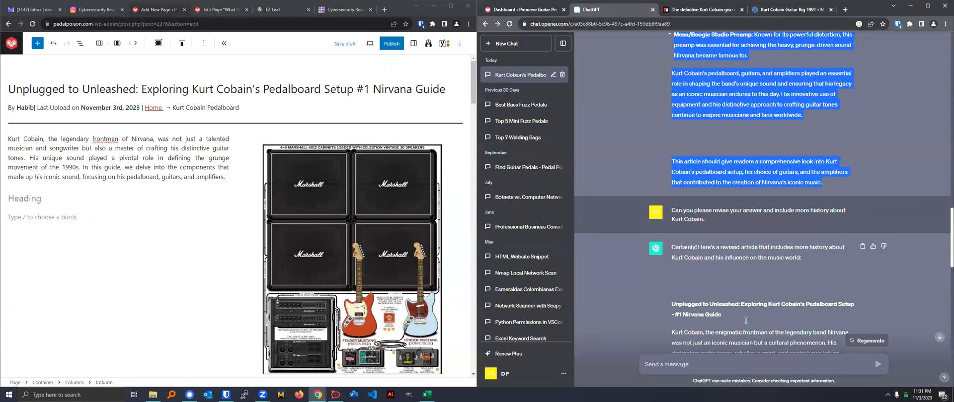
scroll(704, 365, down, 5)
scroll(711, 318, down, 3)
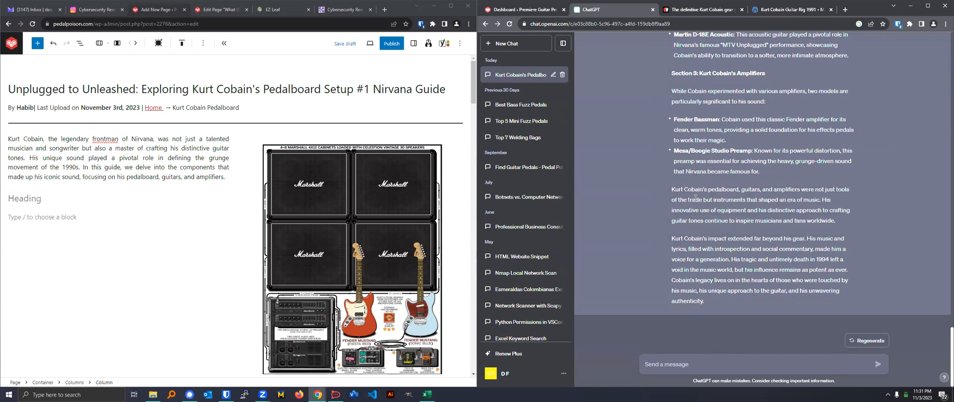
drag(672, 189, 708, 303)
key(super+c)
right_click(724, 230)
click(735, 237)
- Replace the "This article should give readers a comprehensive look" paragraph below the amplifiers section with the copied closing paragraphs
scroll(373, 303, down, 20)
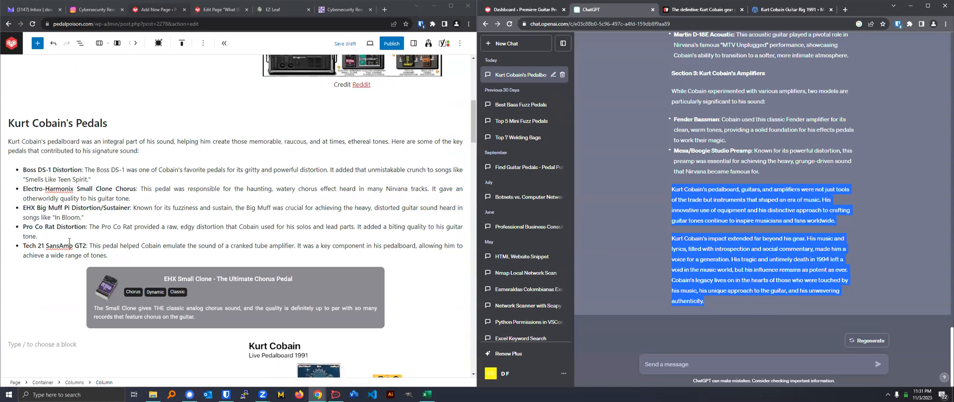
scroll(72, 189, up, 2)
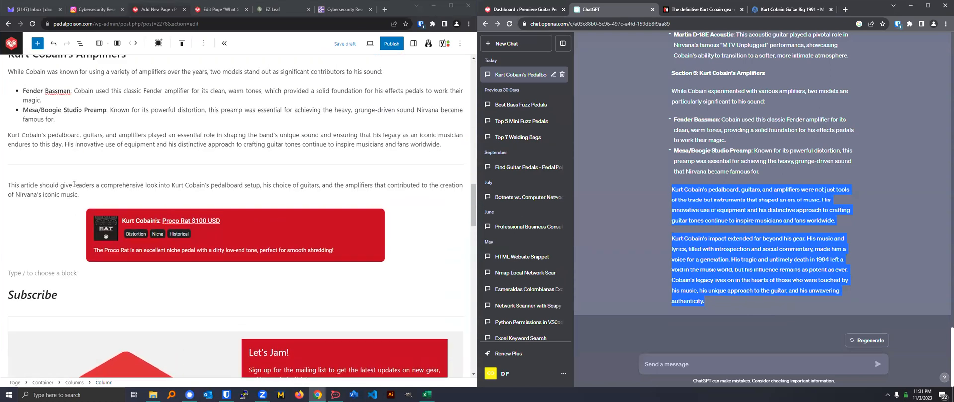
triple_click(66, 193)
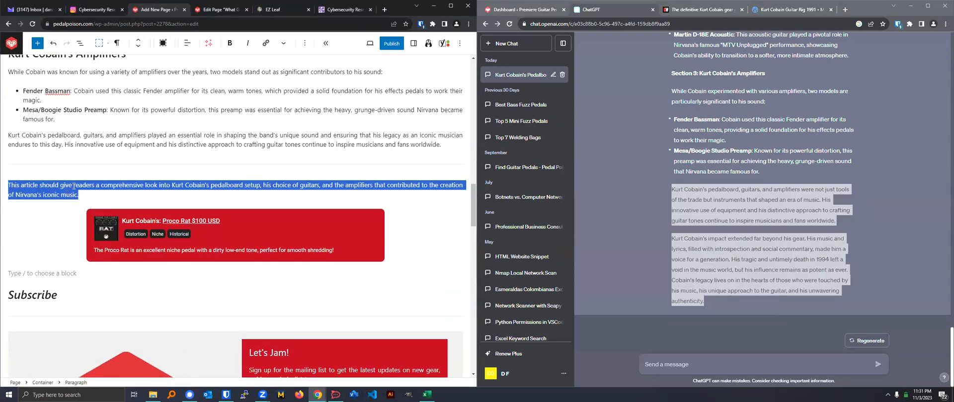
right_click(73, 186)
click(103, 219)
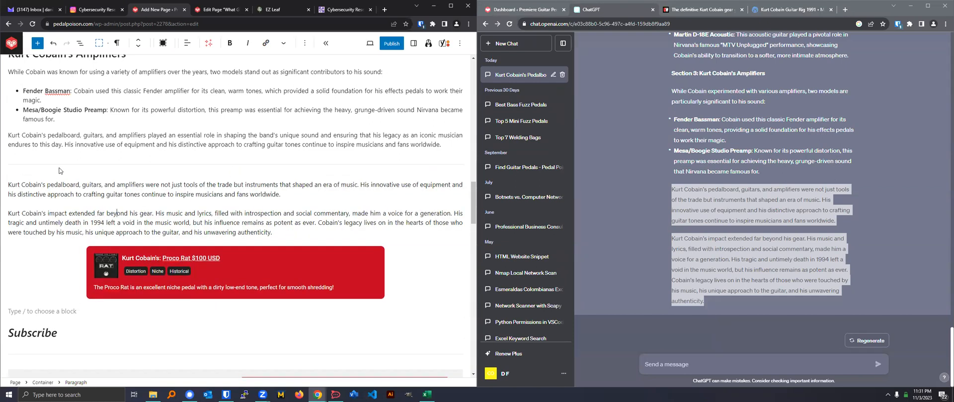
- Move the Proco Rat product card up one position so it sits between the two closing paragraphs
scroll(59, 171, up, 1)
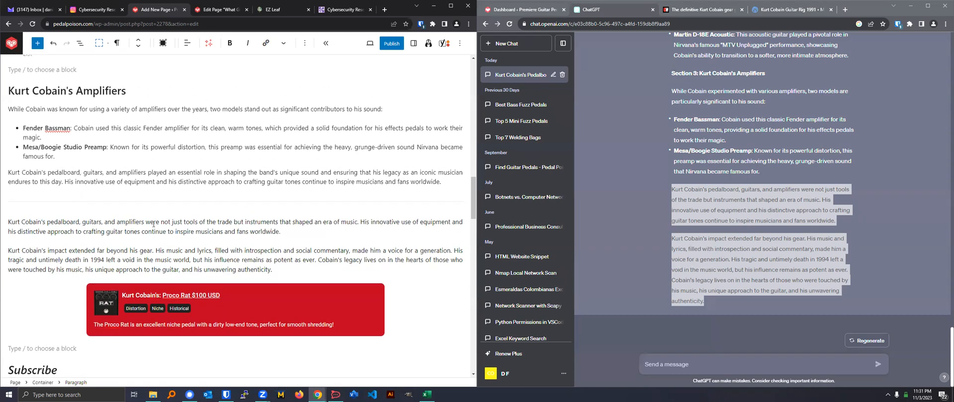
scroll(172, 247, down, 3)
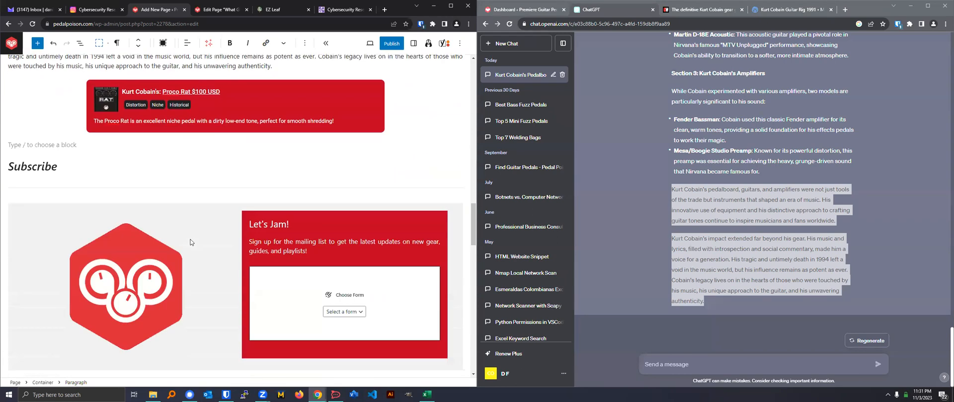
click(89, 177)
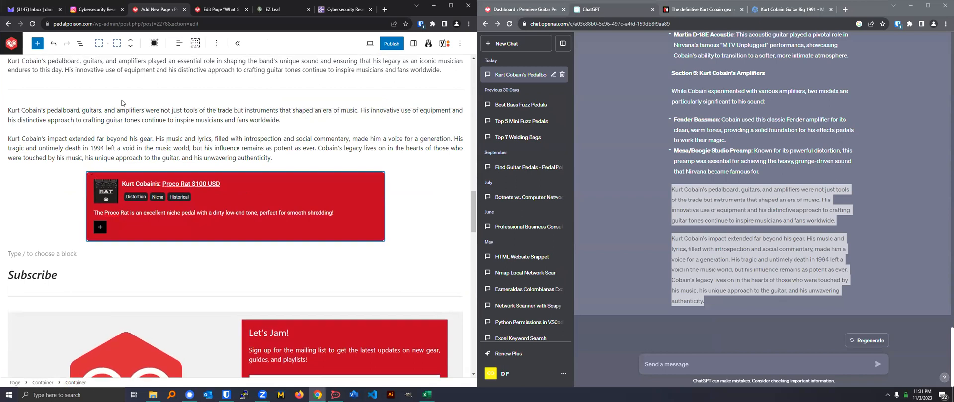
click(130, 41)
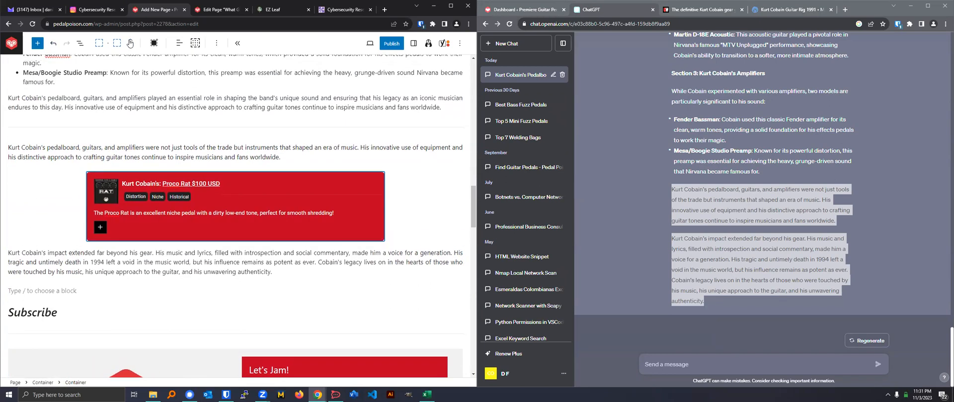
- Ask ChatGPT "Please tell me more about Kurt Cobain and his band Nirvana? When and where did they start?"
scroll(240, 216, up, 10)
scroll(241, 216, up, 10)
click(121, 200)
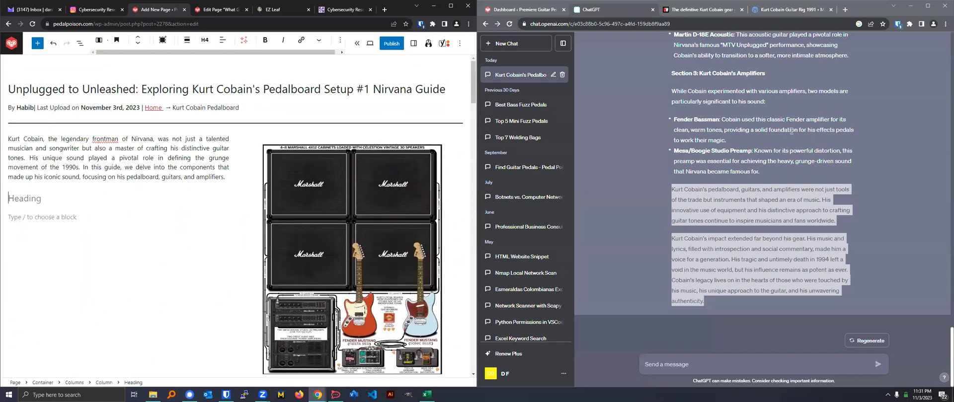
scroll(135, 212, down, 4)
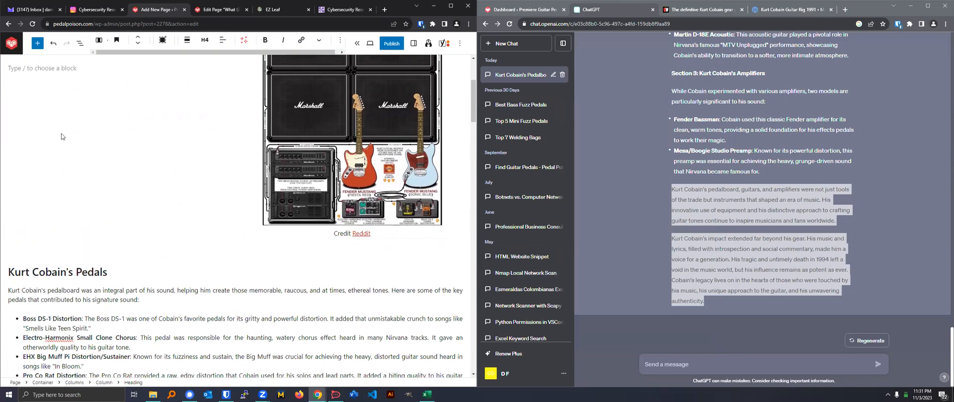
scroll(62, 137, up, 2)
click(674, 364)
text(give m)
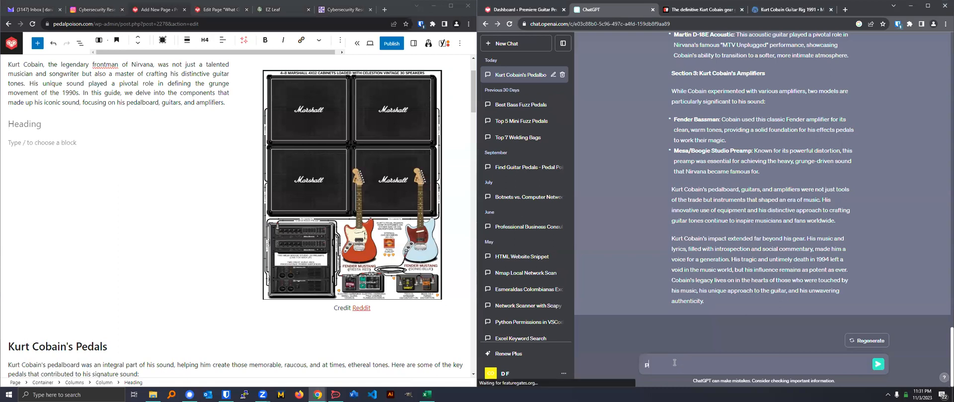
key(ctrl+a)
text(F)
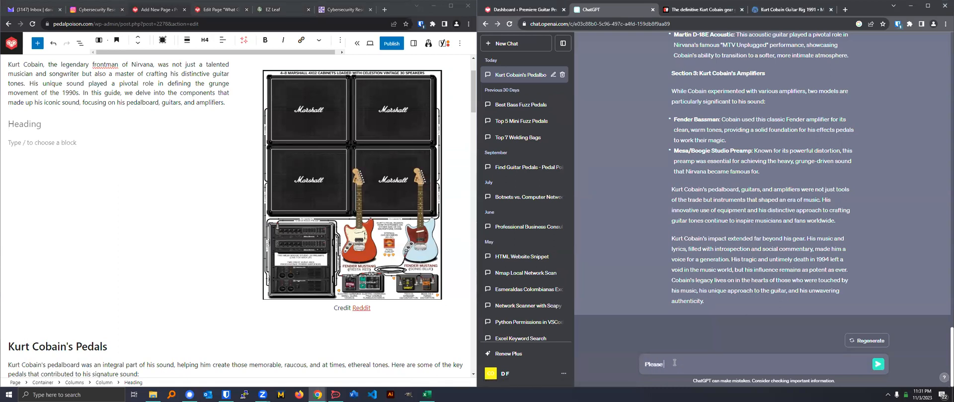
text(lease tell me more about Kurt Cobain and his band Nirvana)
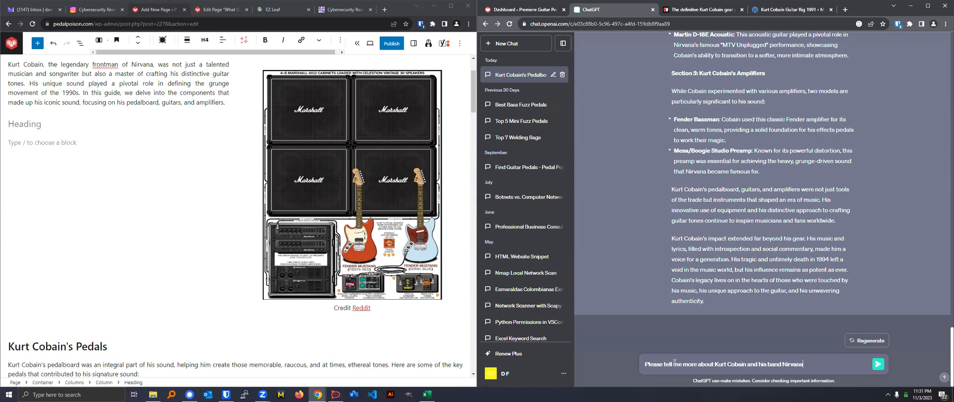
text( in the ninet)
text(ey start?)
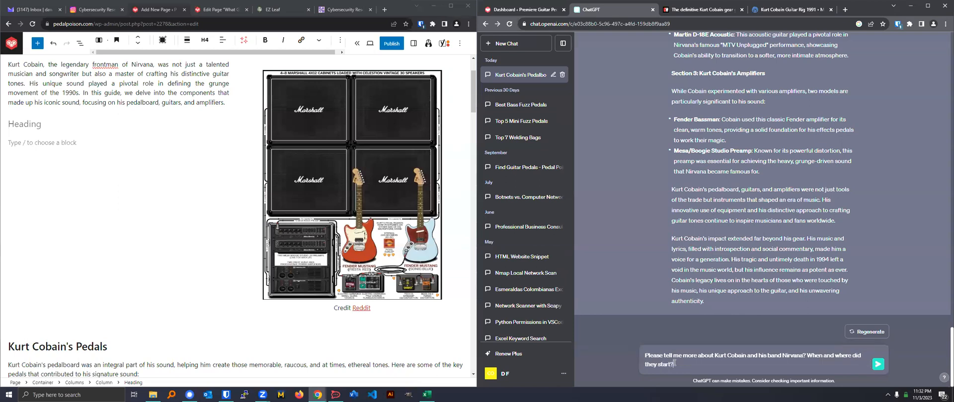
key(Return)
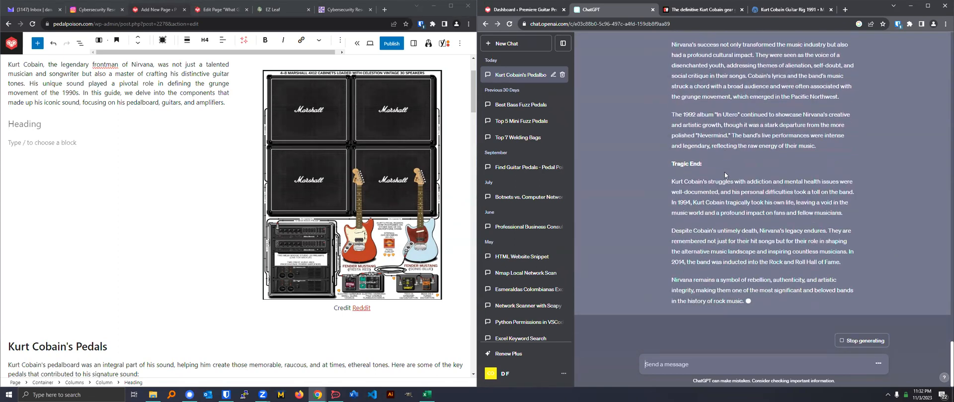
- Copy the Nirvana history from its opening through the first Impact on Music and Culture paragraph into the empty heading below the page's introduction
scroll(728, 178, up, 4)
scroll(731, 182, up, 2)
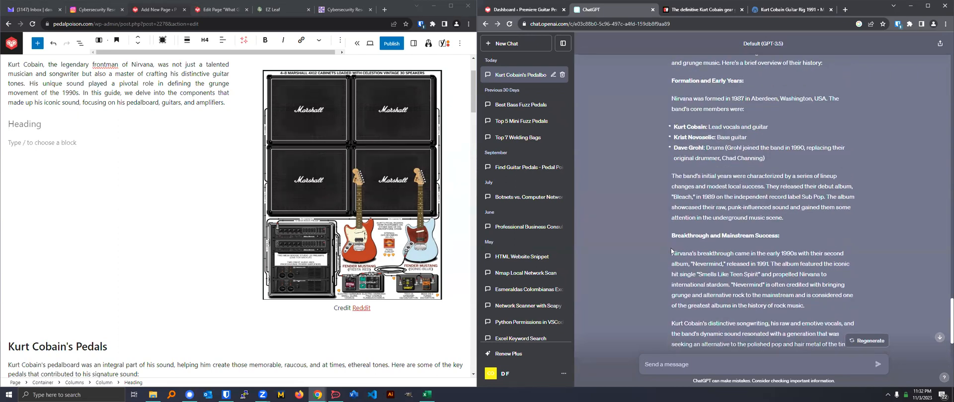
scroll(672, 246, up, 3)
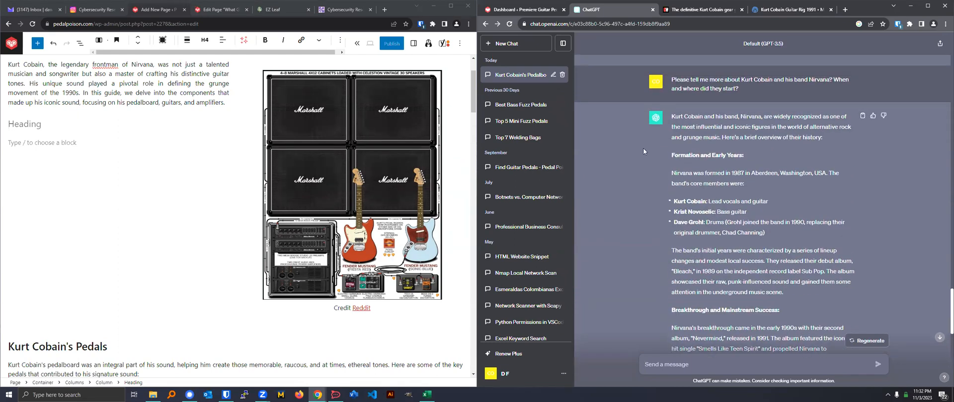
drag(685, 124, 793, 281)
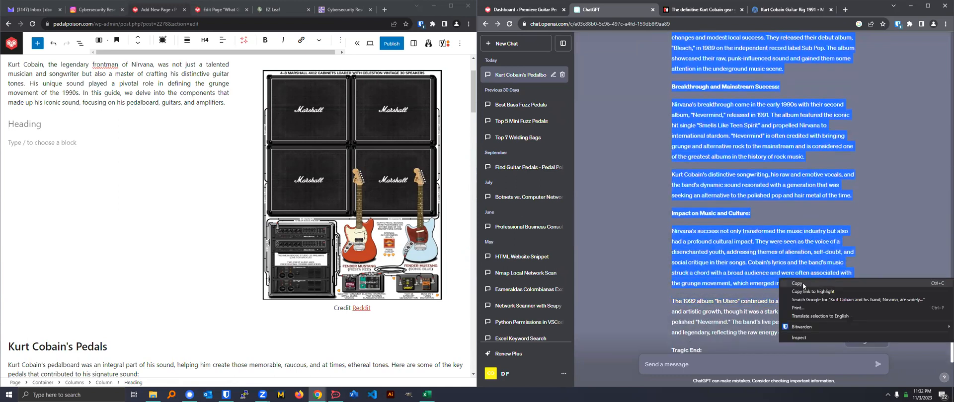
click(32, 124)
key(ctrl+v)
- Delete the pasted "Breakthrough and Mainstream Success" and "Impact on Music and Culture" sections from the column beside the rig image
scroll(184, 166, up, 5)
drag(10, 165, 204, 308)
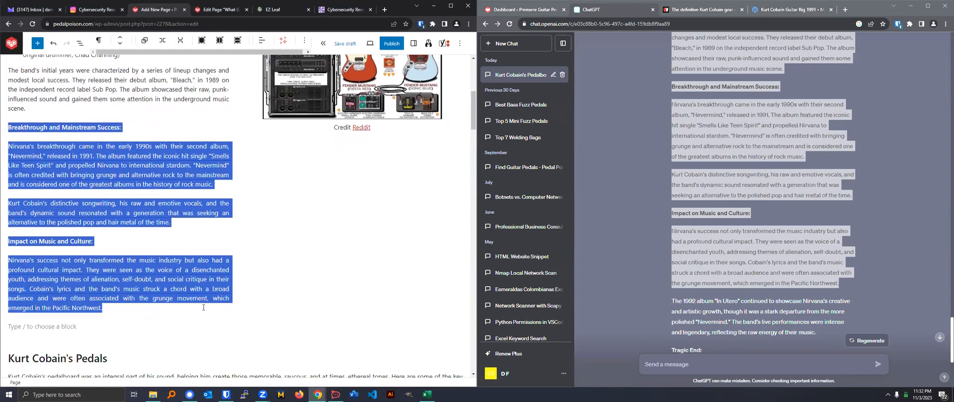
key(Delete)
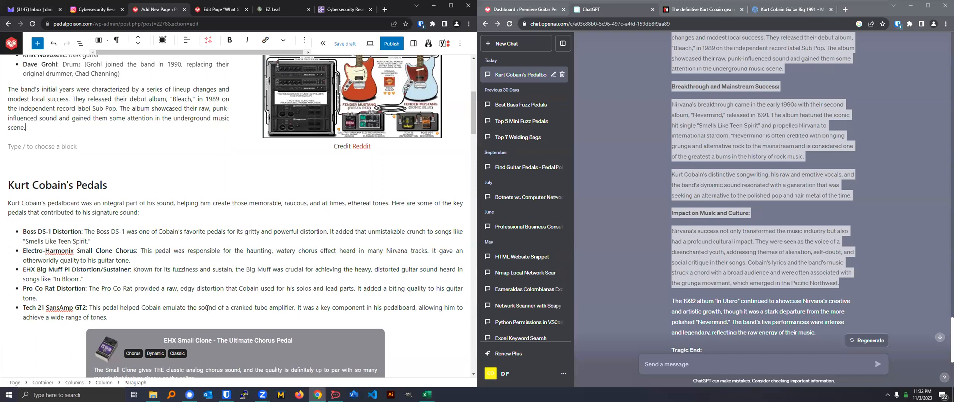
- Ask ChatGPT to tell about Kurt Cobain's favorite guitar pedals
scroll(263, 344, down, 10)
scroll(195, 192, up, 6)
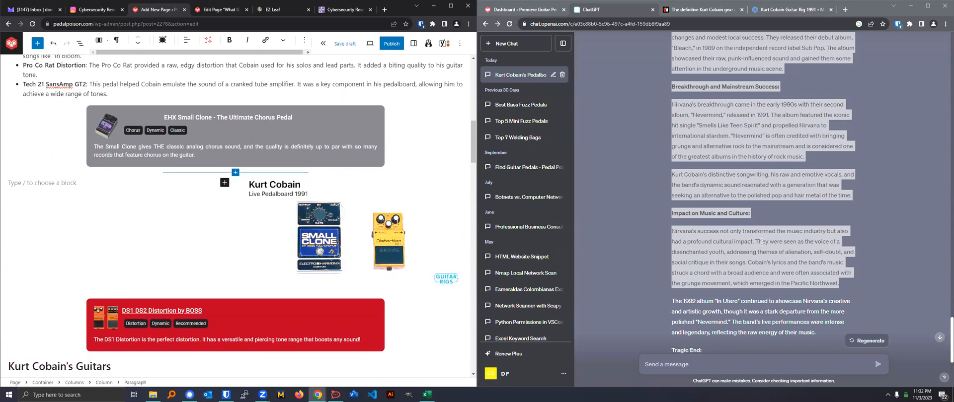
click(742, 362)
text(Te)
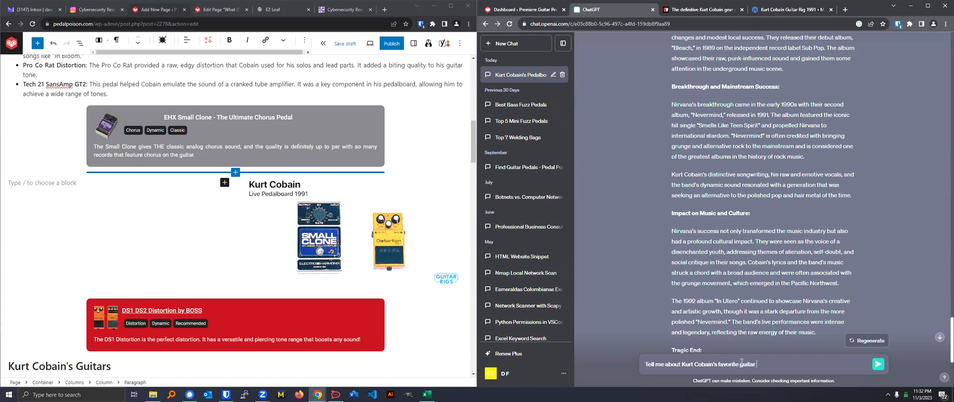
key(Return)
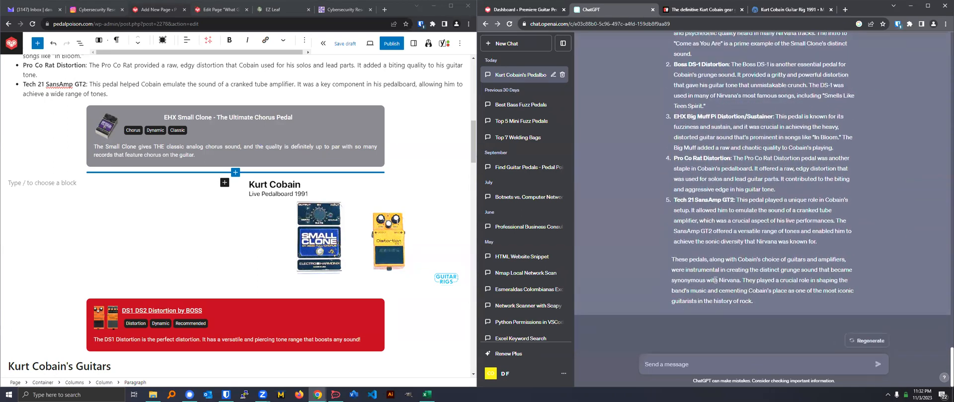
- Copy ChatGPT's five numbered pedal descriptions, Small Clone through SansAmp GT2, into the empty column beside the Live Pedalboard 1991 image
scroll(737, 262, up, 4)
drag(673, 140, 828, 233)
click(829, 232)
scroll(746, 174, up, 2)
drag(674, 152, 827, 313)
scroll(715, 182, down, 2)
right_click(744, 282)
click(753, 288)
right_click(23, 182)
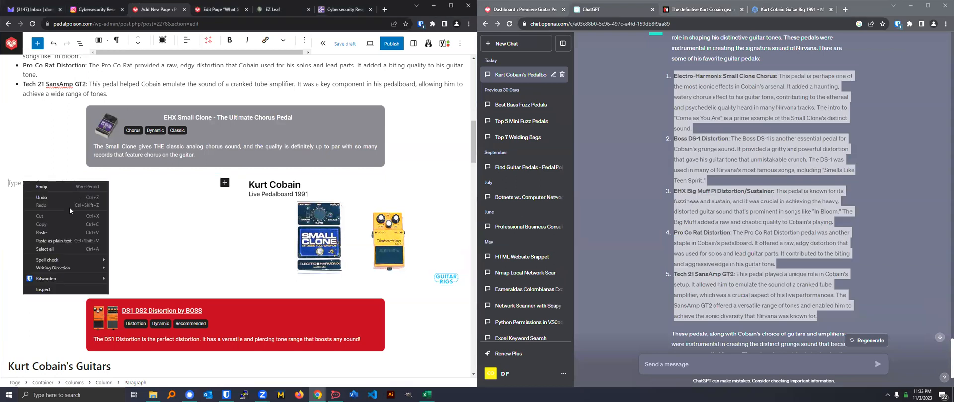
click(43, 233)
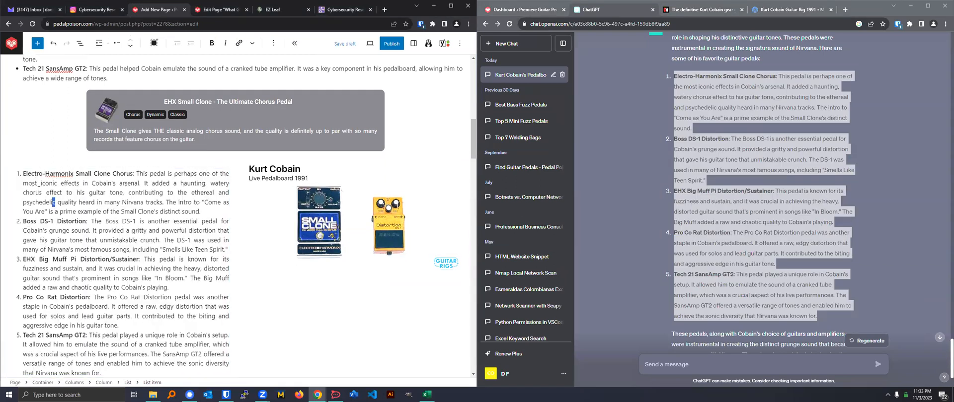
click(94, 44)
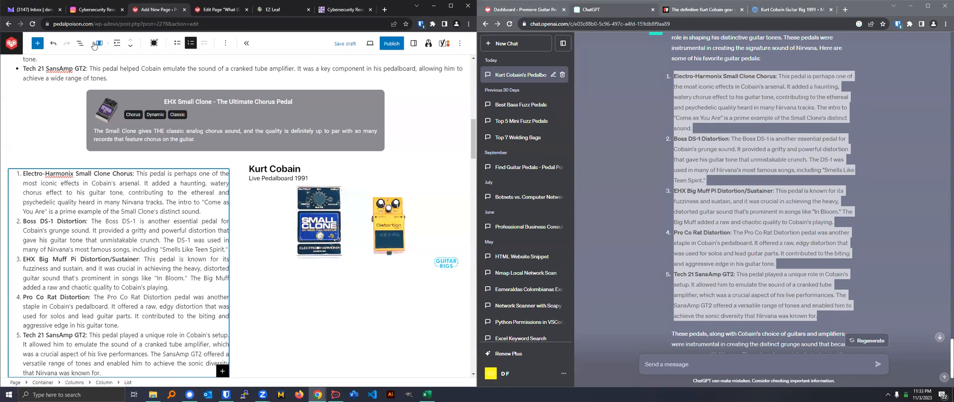
click(117, 44)
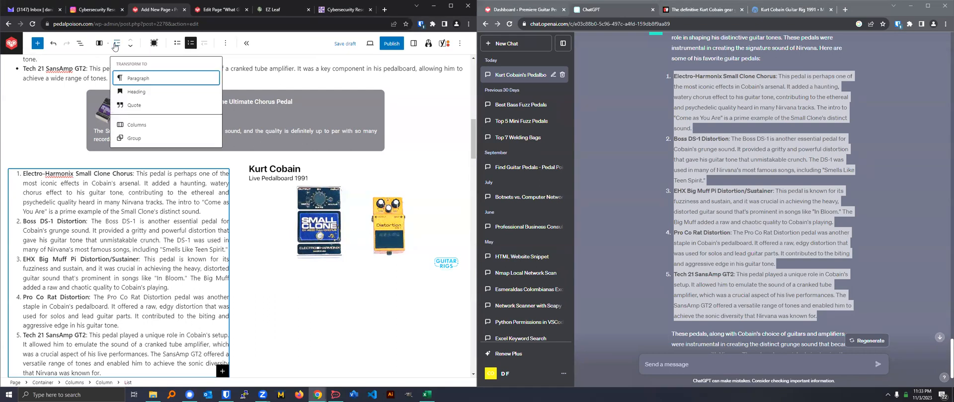
click(49, 183)
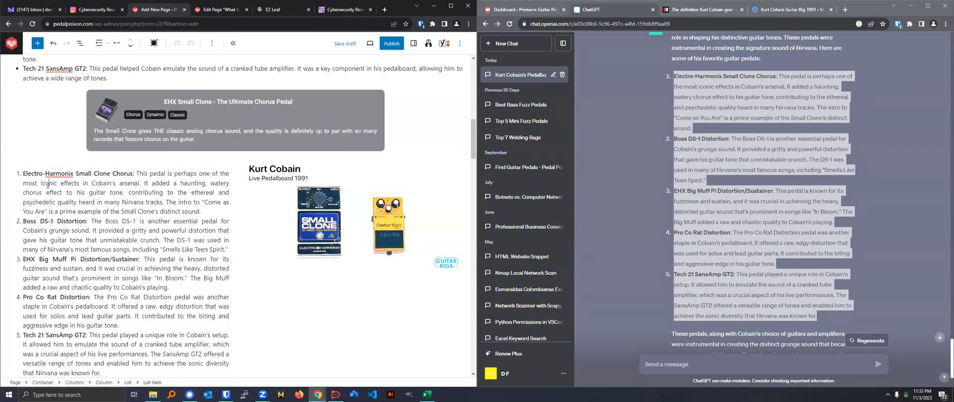
- Convert the numbered pedal list beside the Live Pedalboard 1991 image to a bulleted list
click(99, 44)
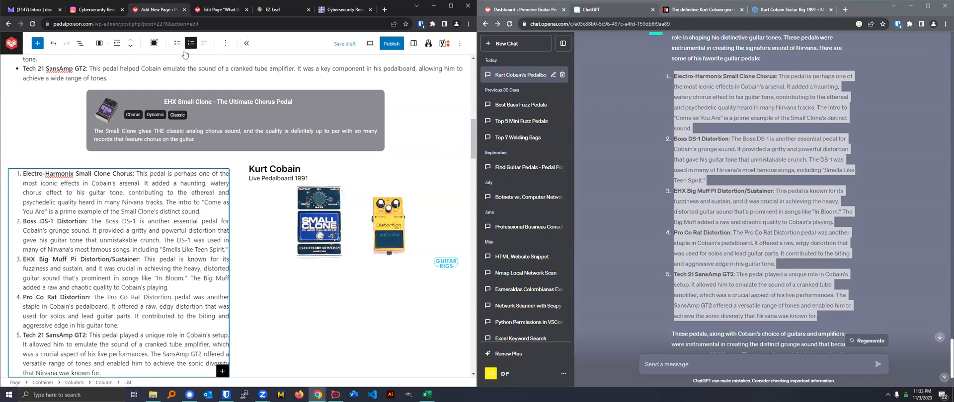
click(177, 43)
scroll(170, 223, down, 2)
click(170, 222)
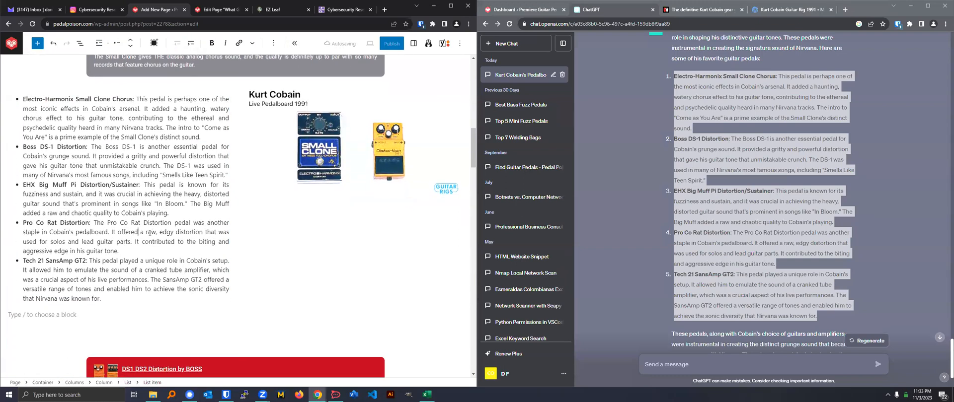
click(108, 298)
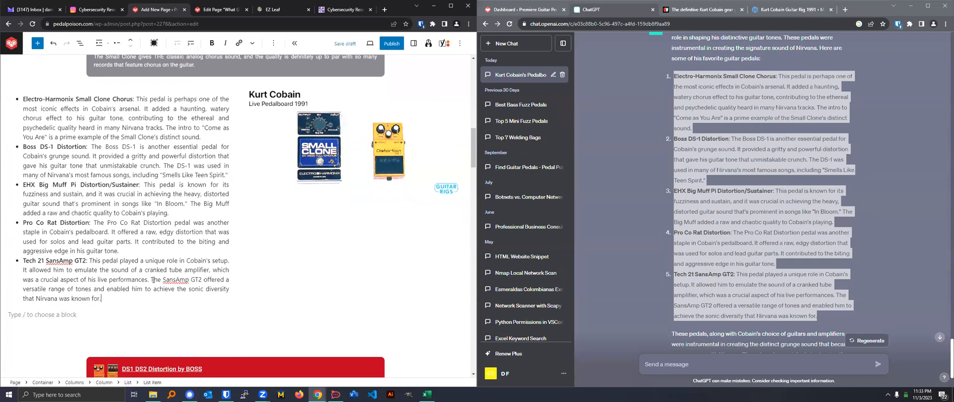
- Shrink the Live Pedalboard 1991 image slightly within its column
click(254, 140)
drag(348, 200, 293, 193)
click(47, 187)
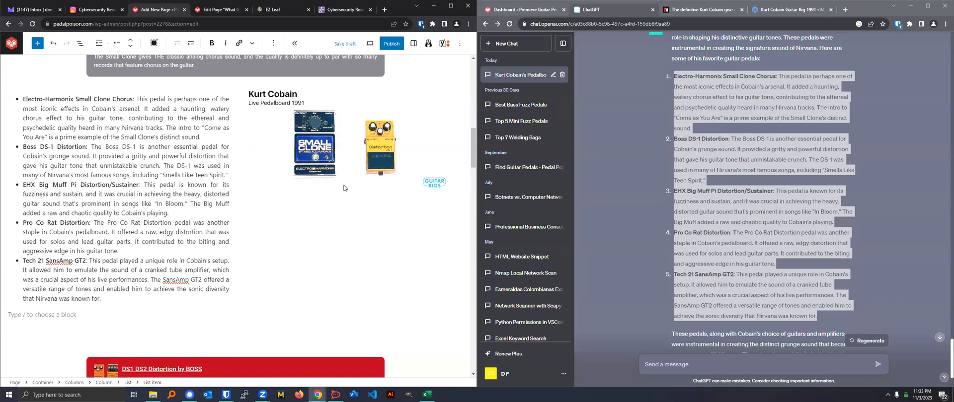
- Delete the Big Muff Pi, Pro Co Rat and SansAmp GT2 items from the list beside the Live Pedalboard 1991 image
drag(24, 185, 224, 296)
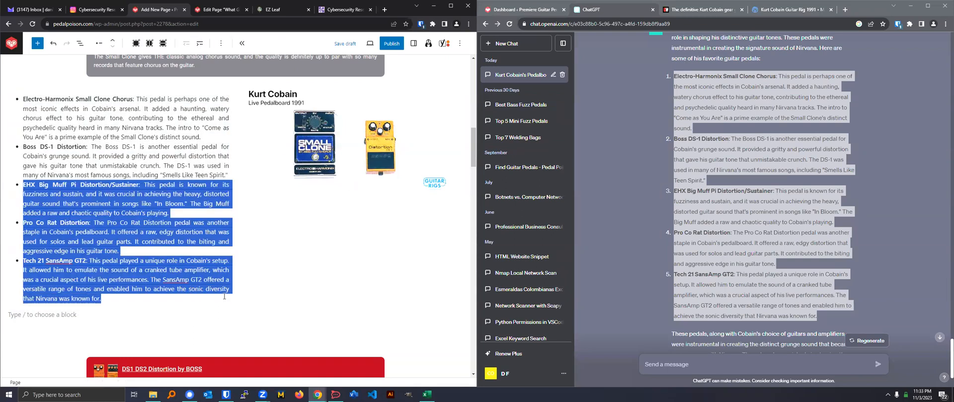
key(BackSpace)
key(BackSpace)
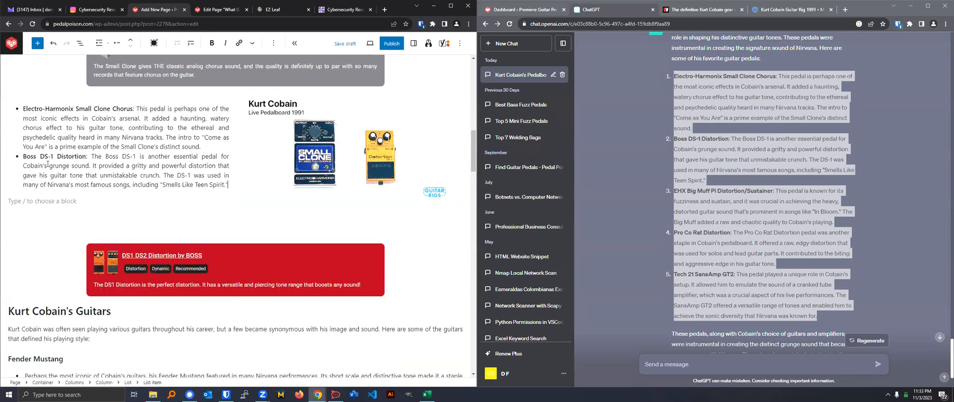
- Change the pedals section heading to "Kurt Cobain's Favorite Pedals"
scroll(87, 164, up, 5)
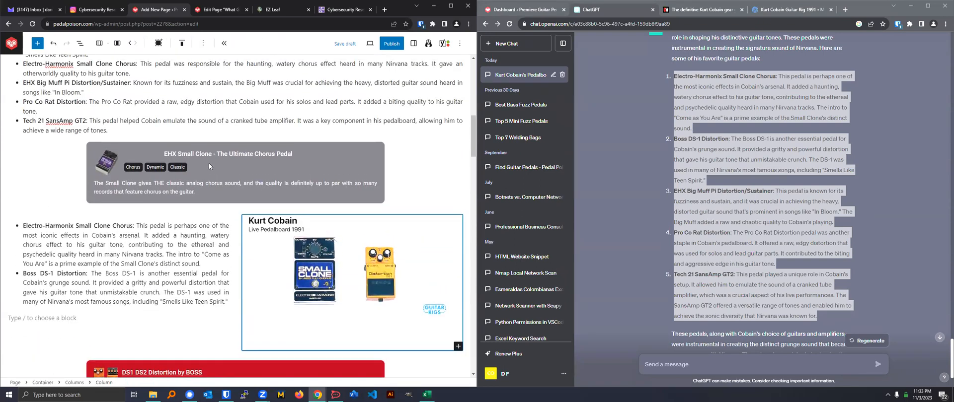
triple_click(105, 142)
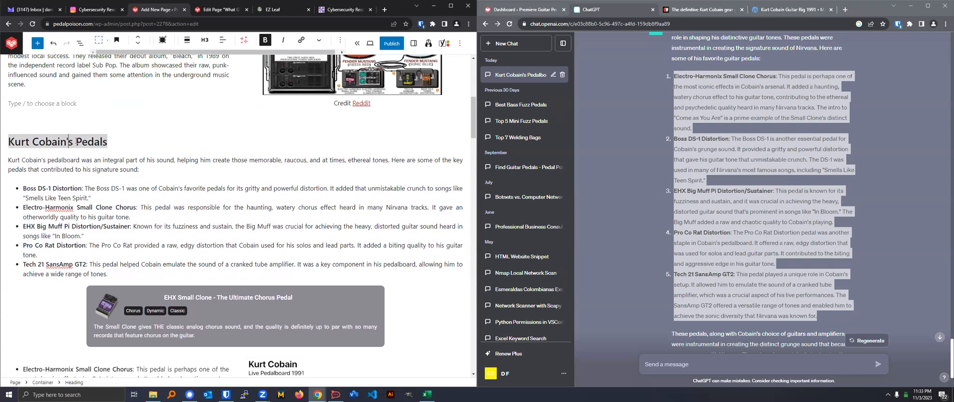
click(77, 142)
text(Favorite)
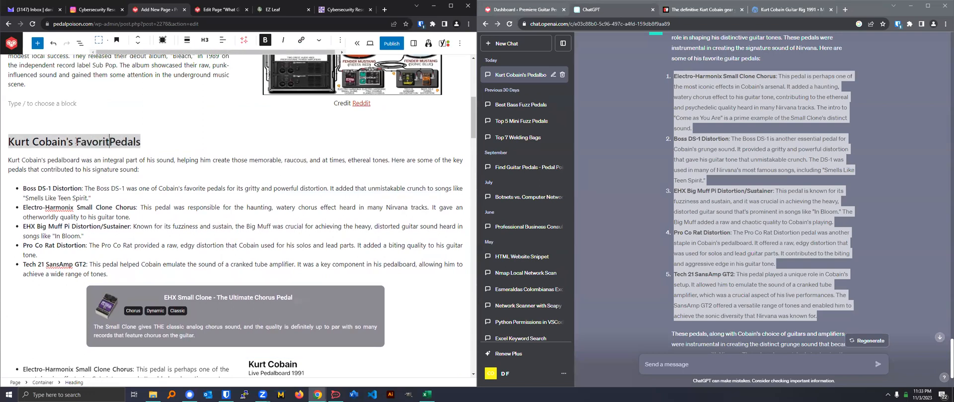
click(318, 244)
- Extend the guitars section heading to "Kurt Cobain's Guitars Throughout the Nineties"
scroll(318, 244, down, 5)
scroll(318, 245, down, 2)
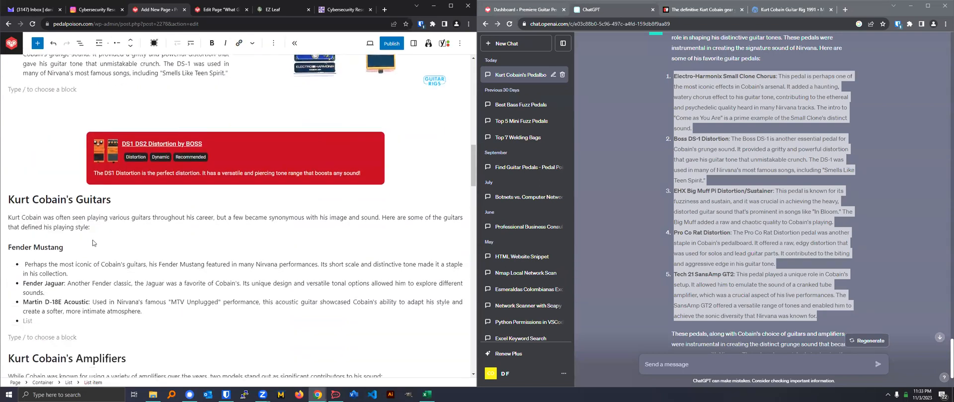
triple_click(77, 199)
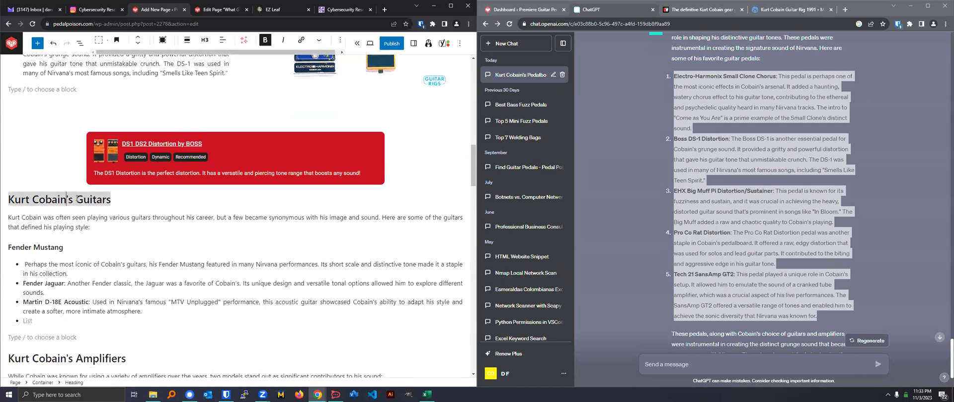
click(118, 197)
text(Thr)
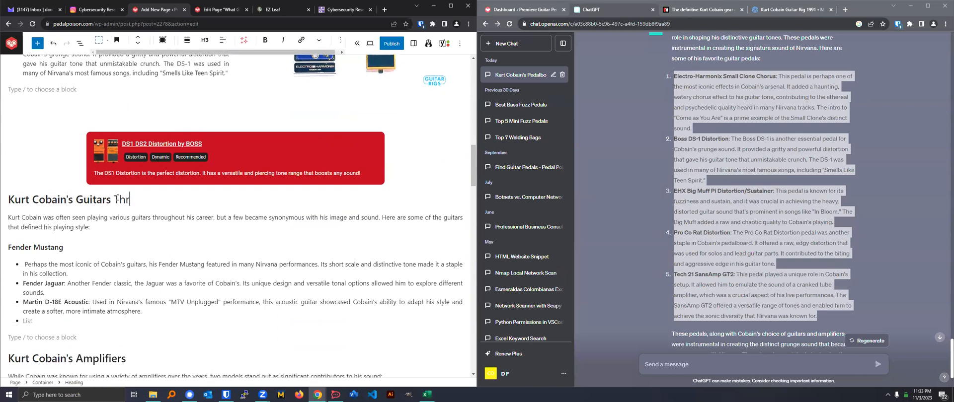
text(oughout the Nineties)
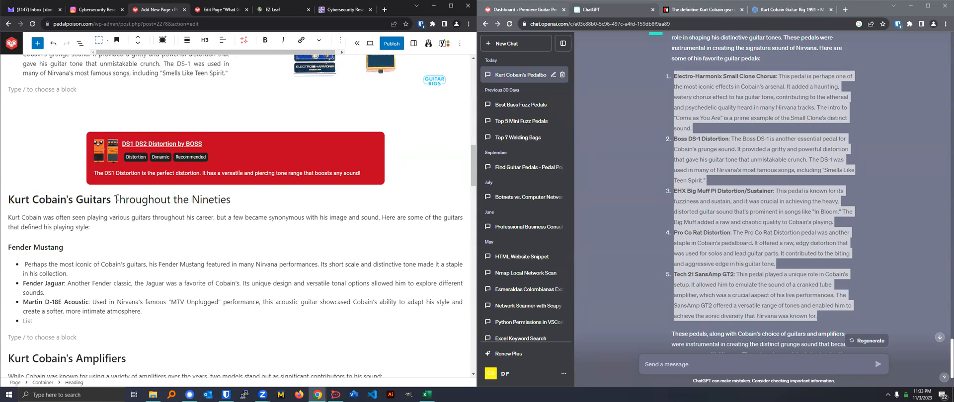
click(198, 256)
- Extend the amplifiers section heading to "Kurt Cobain's Amplifiers & Gear"
scroll(198, 256, down, 9)
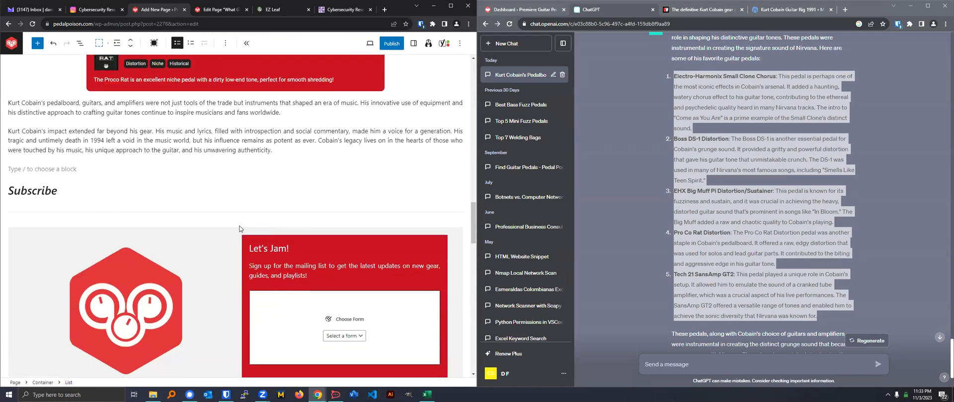
scroll(108, 169, up, 5)
click(133, 132)
text(& Gear)
- Publish the Kurt Cobain pedalboard page and open its live version
scroll(338, 248, up, 15)
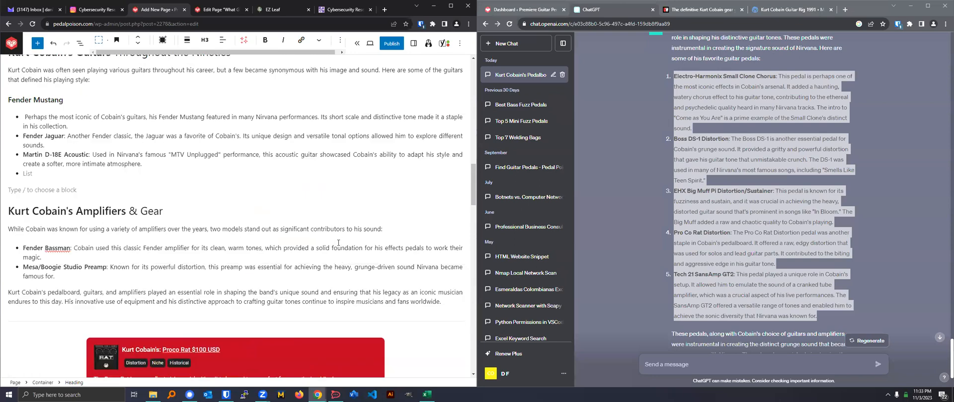
scroll(332, 243, up, 4)
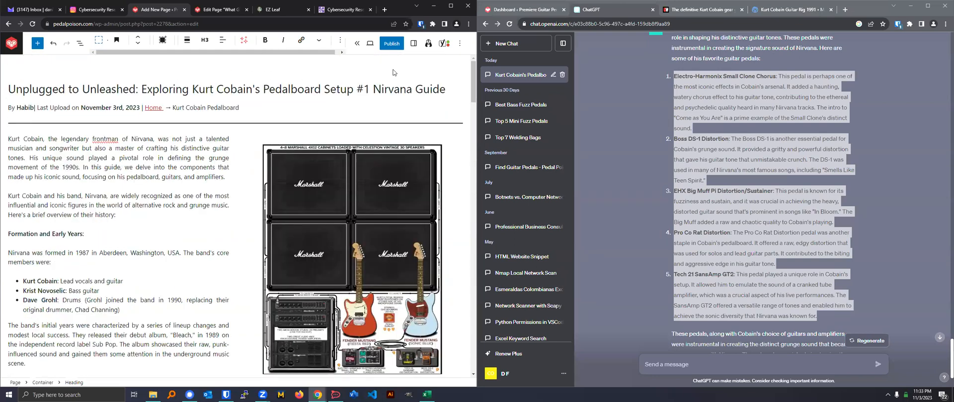
click(391, 43)
click(400, 44)
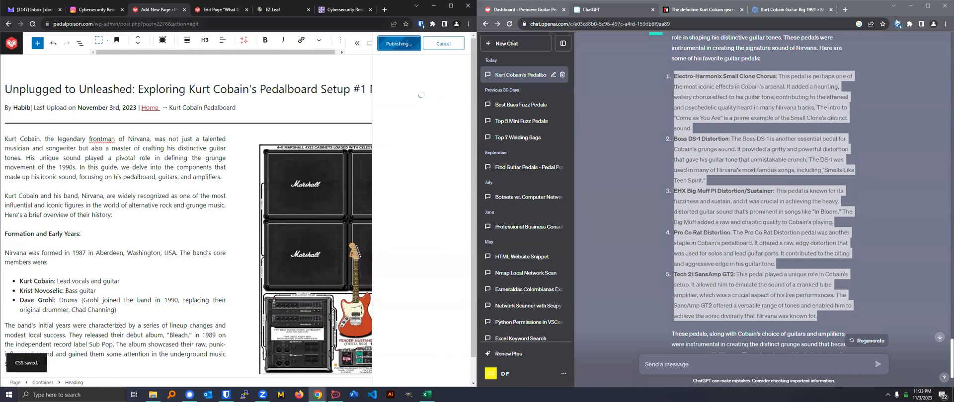
click(401, 137)
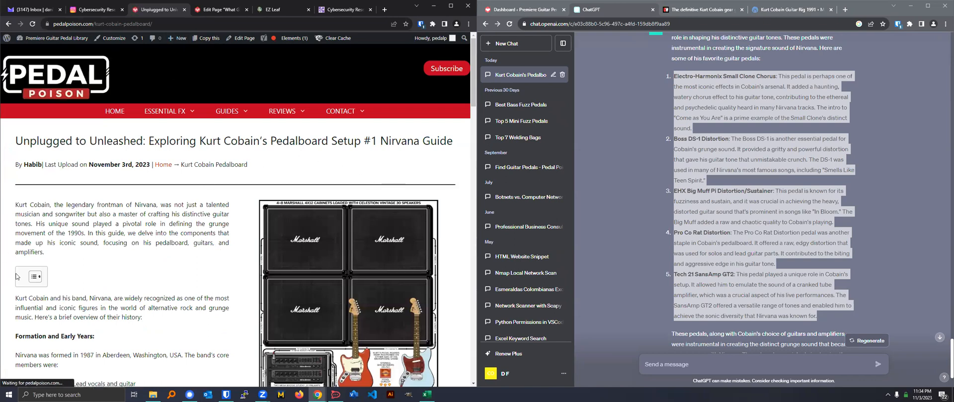
- Expand the table of contents on the live page and examine the layout of all sections down to the subscribe area
scroll(240, 228, down, 5)
scroll(251, 207, down, 15)
scroll(250, 206, up, 20)
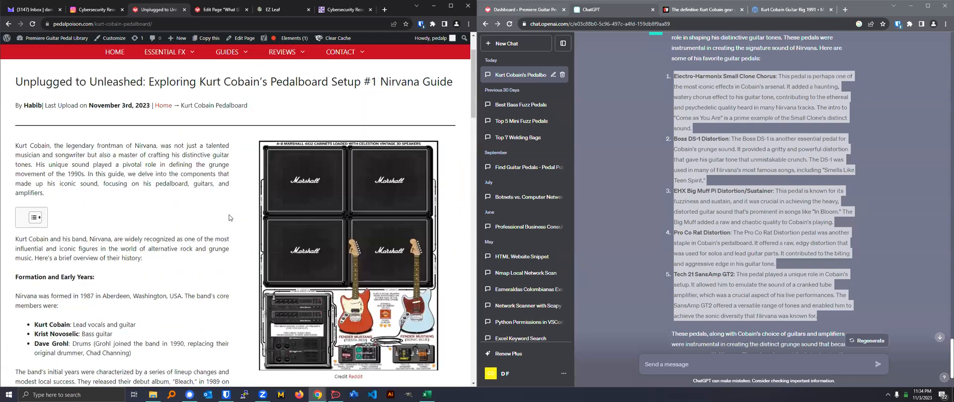
click(34, 278)
scroll(248, 238, down, 5)
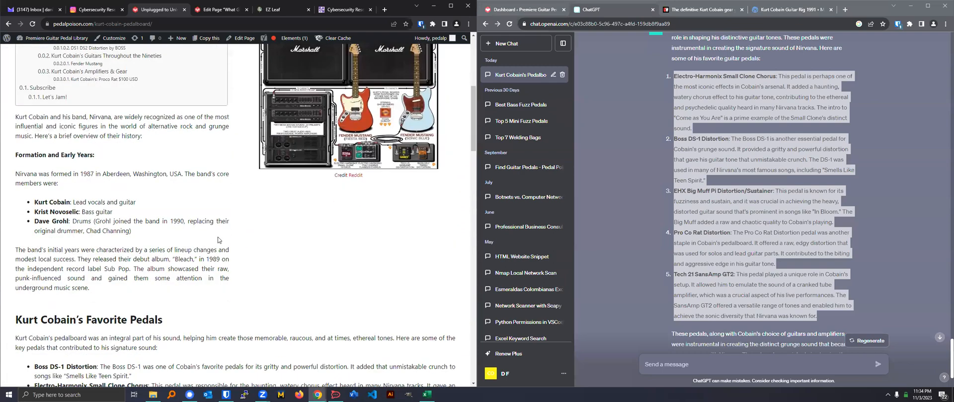
scroll(67, 171, down, 18)
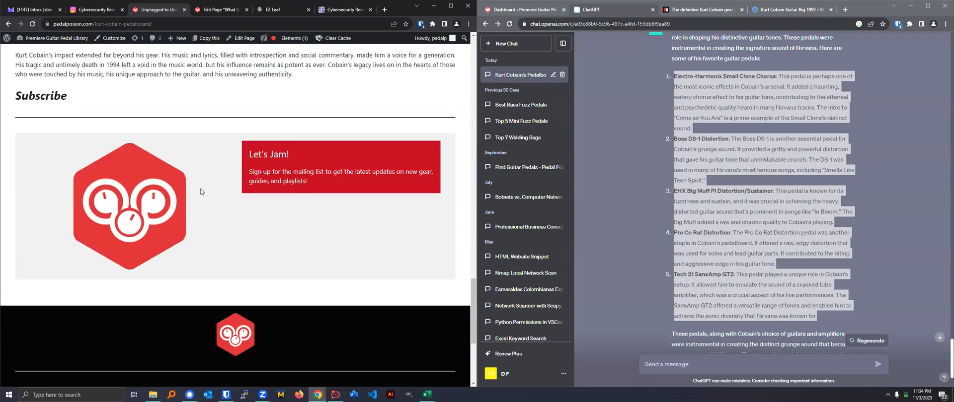
scroll(392, 223, up, 10)
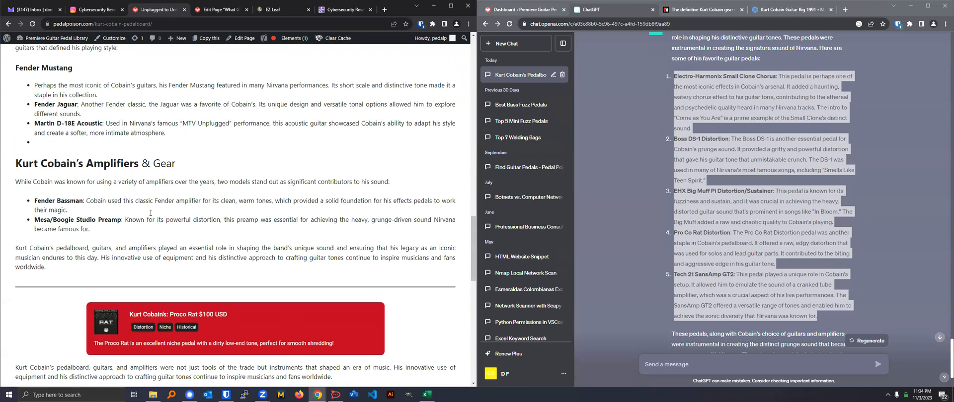
scroll(229, 209, up, 3)
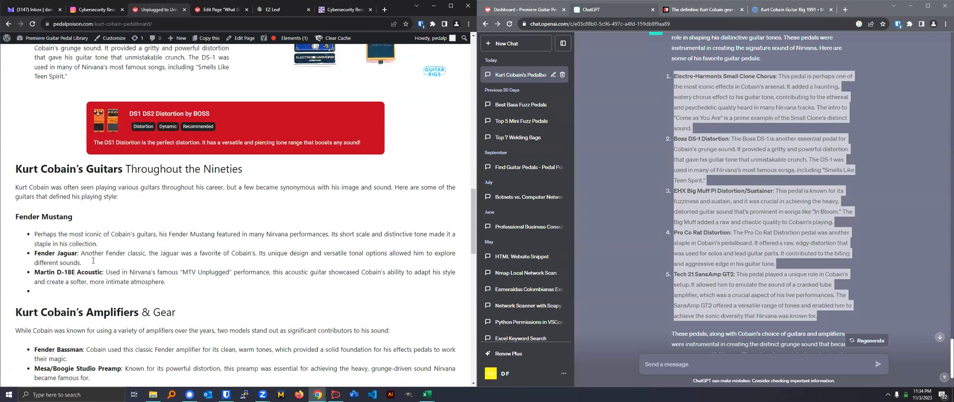
scroll(93, 261, up, 10)
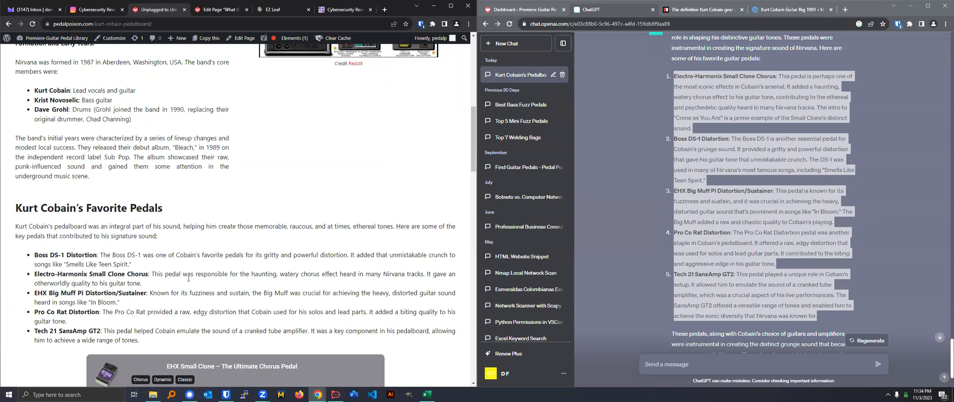
scroll(188, 280, up, 4)
scroll(182, 233, down, 3)
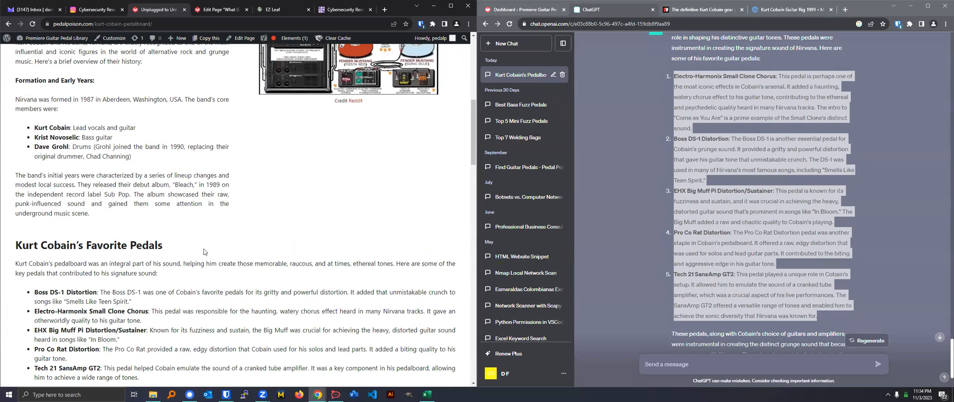
scroll(142, 180, up, 8)
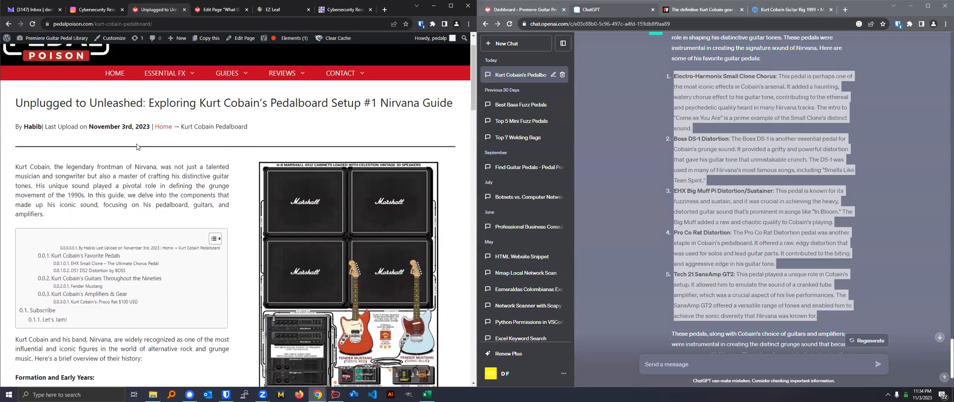
- Collapse the table of contents and review the live page's introduction, Favorite Pedals section, product cards and pedalboard columns
click(215, 277)
scroll(262, 234, down, 10)
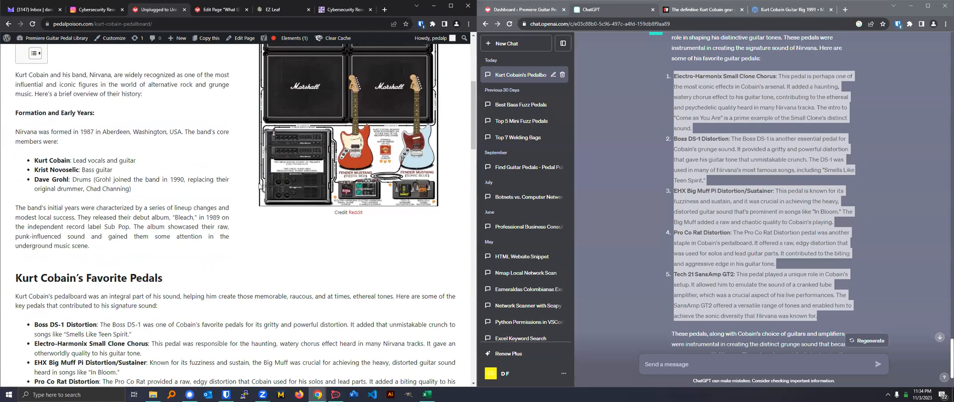
scroll(262, 235, down, 1)
scroll(302, 233, down, 19)
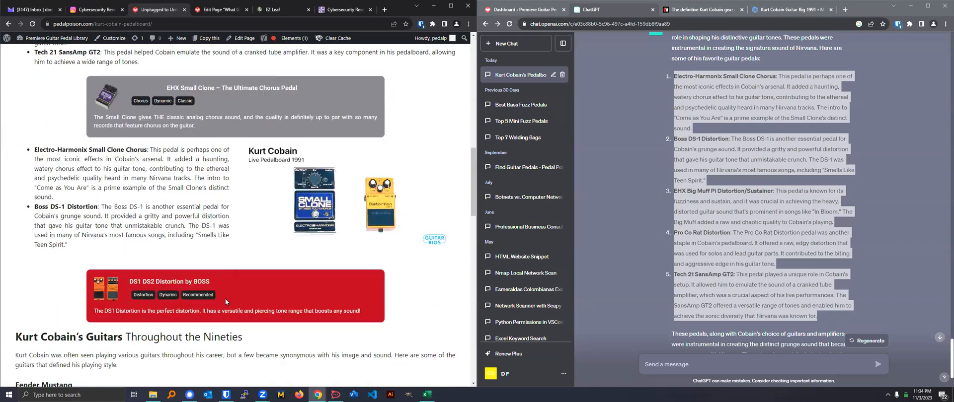
scroll(276, 278, up, 5)
scroll(276, 278, up, 20)
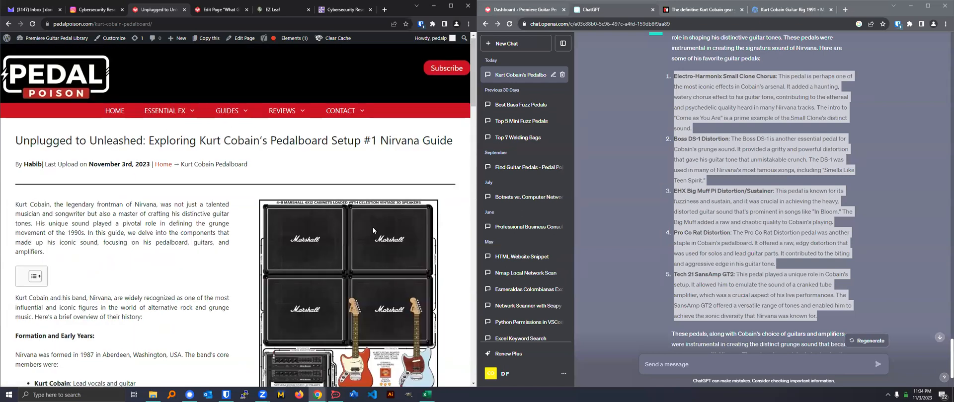
scroll(372, 228, down, 5)
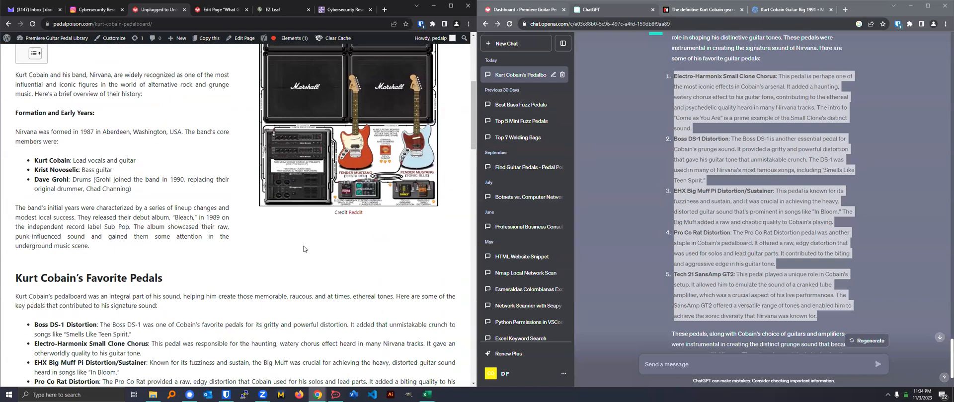
scroll(283, 319, down, 5)
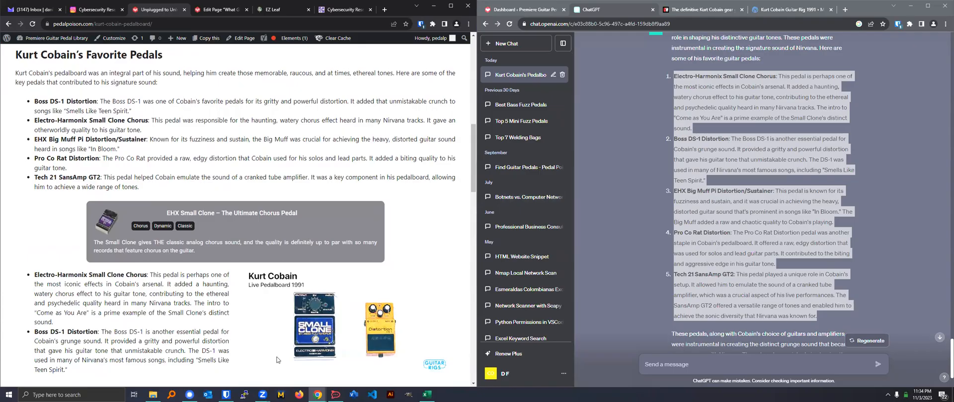